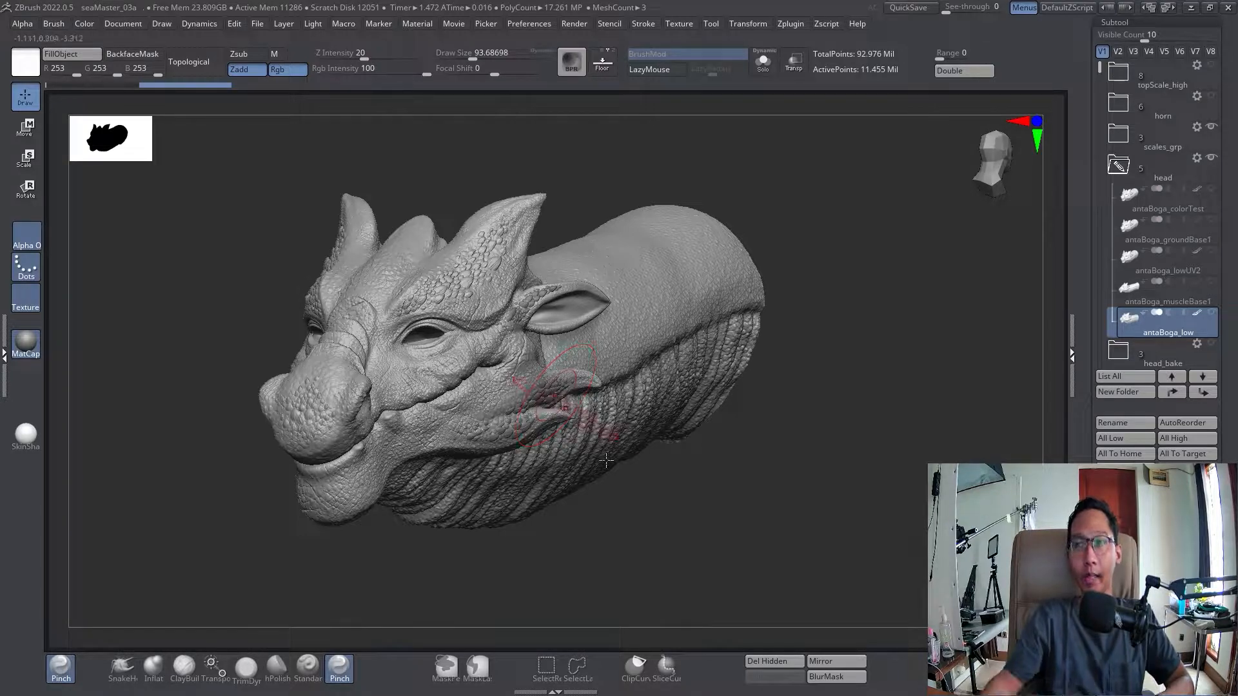
- Inspect the high-resolution dragon head sculpt from several angles and distances
right_click_drag(541, 448, 463, 496)
right_click(461, 503)
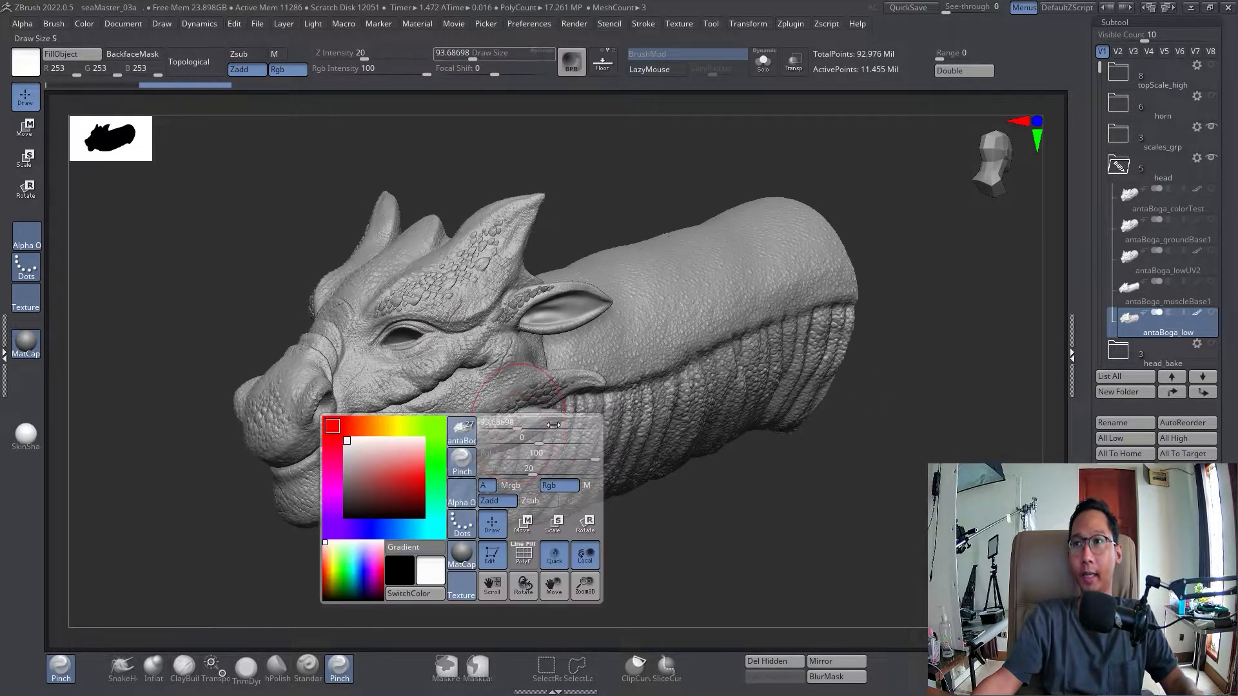
right_click_drag(645, 445, 578, 474)
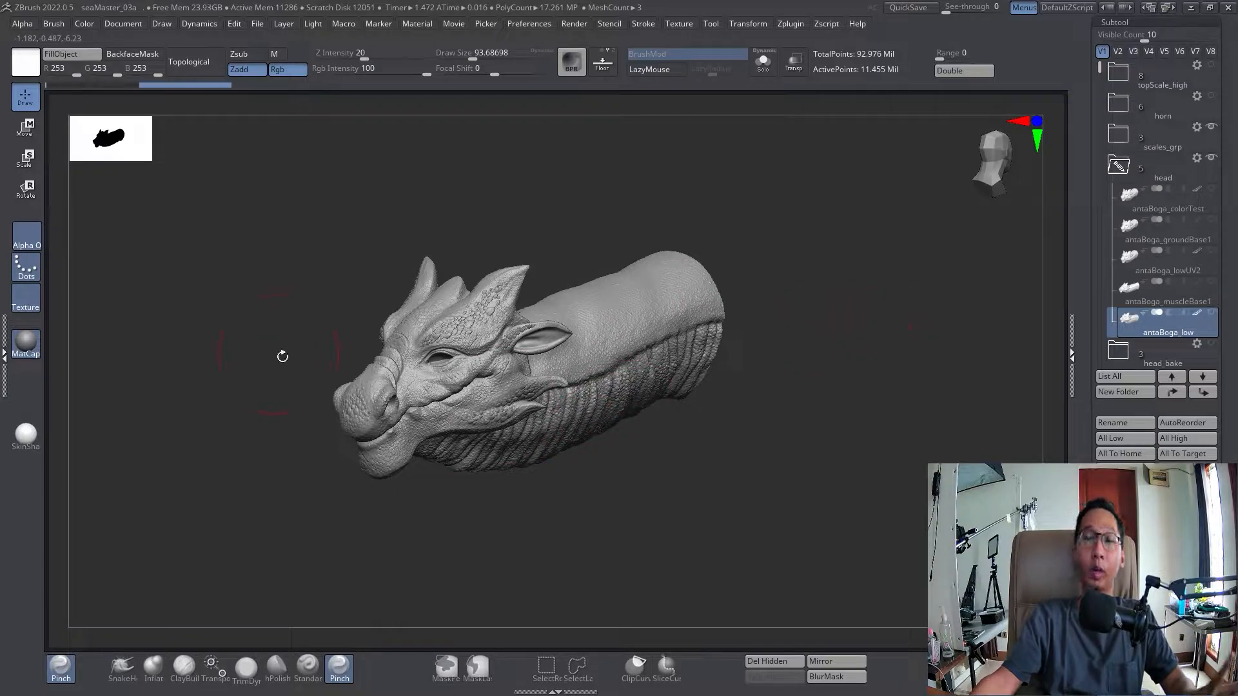
mouse_move(534, 408)
right_mouse_down("ctrl")
mouse_move(550, 429)
mouse_move(492, 411)
mouse_move(544, 409)
mouse_move(476, 406)
mouse_move(575, 483)
mouse_move(510, 441)
right_mouse_up("ctrl")
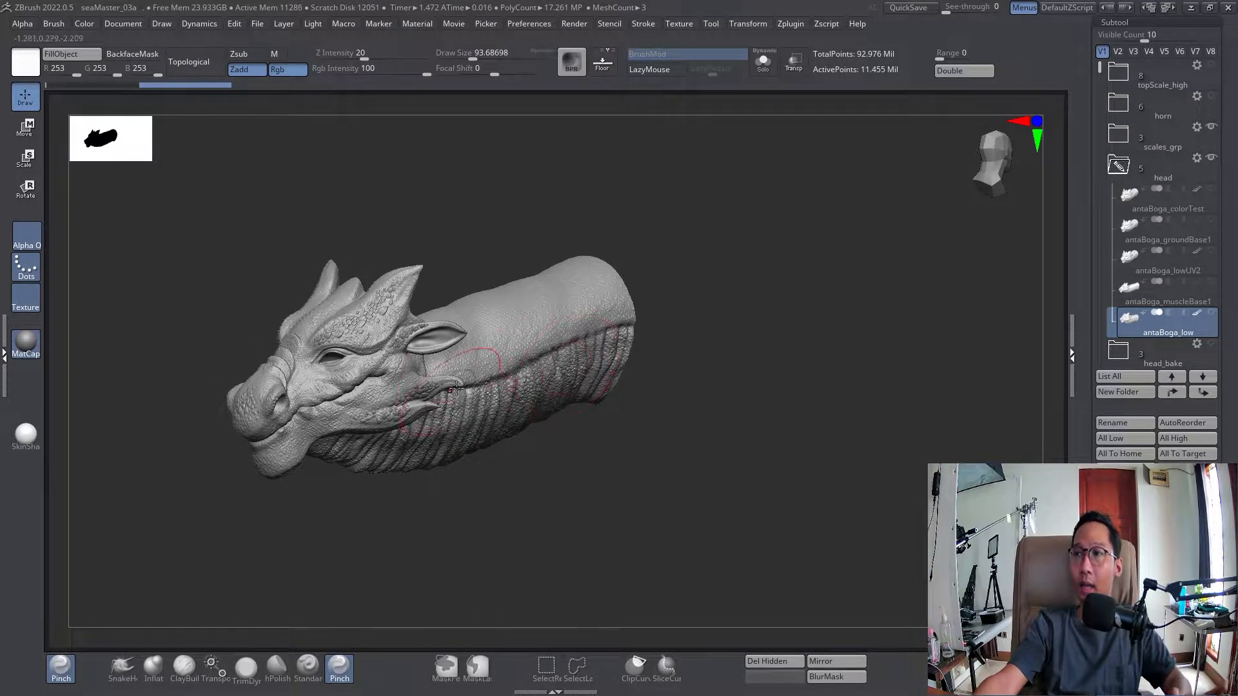
- Step the antaBoga_low head subtool down to its lowest subdivision level
right_click_drag(445, 388, 635, 387, "ctrl")
key("shift+d")
key("shift+d")
key("shift+d")
key("shift+d")
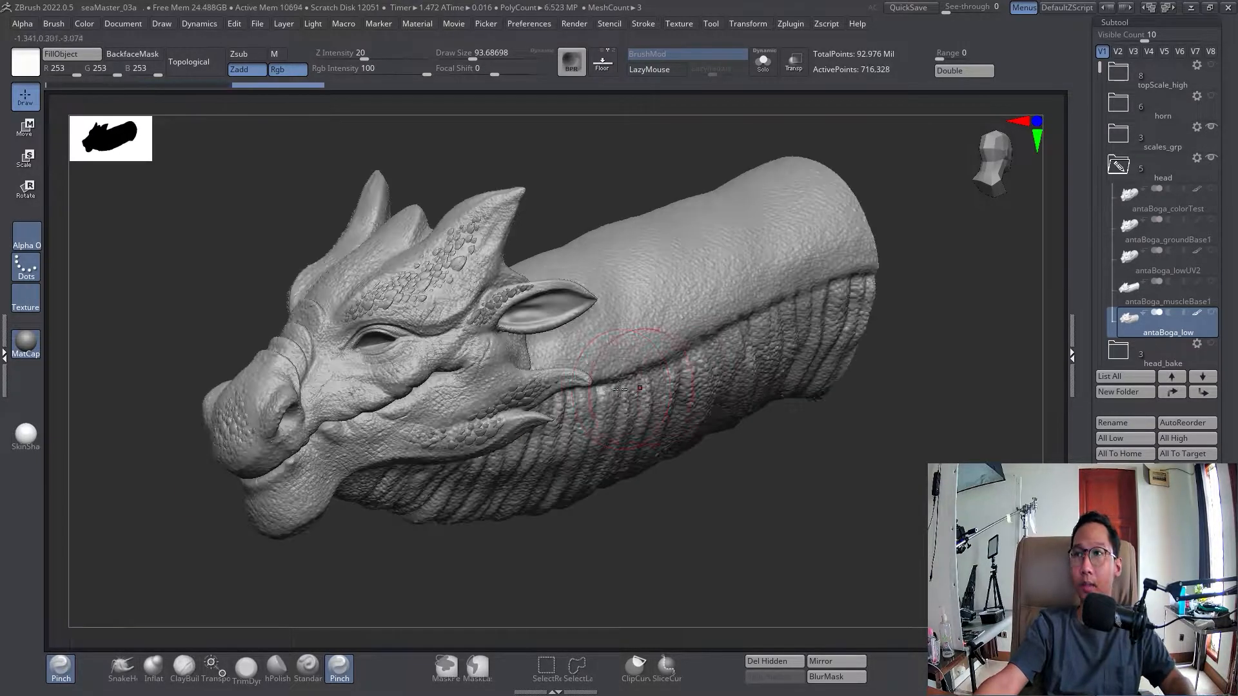
key("shift+d")
- Show the polyframe on the lowest-level head mesh and bring the tool's import and export commands into view
right_click_drag(515, 361, 628, 363)
key("shift+f")
left_click_drag(1227, 180, 1227, 457)
right_click_drag(625, 290, 597, 291)
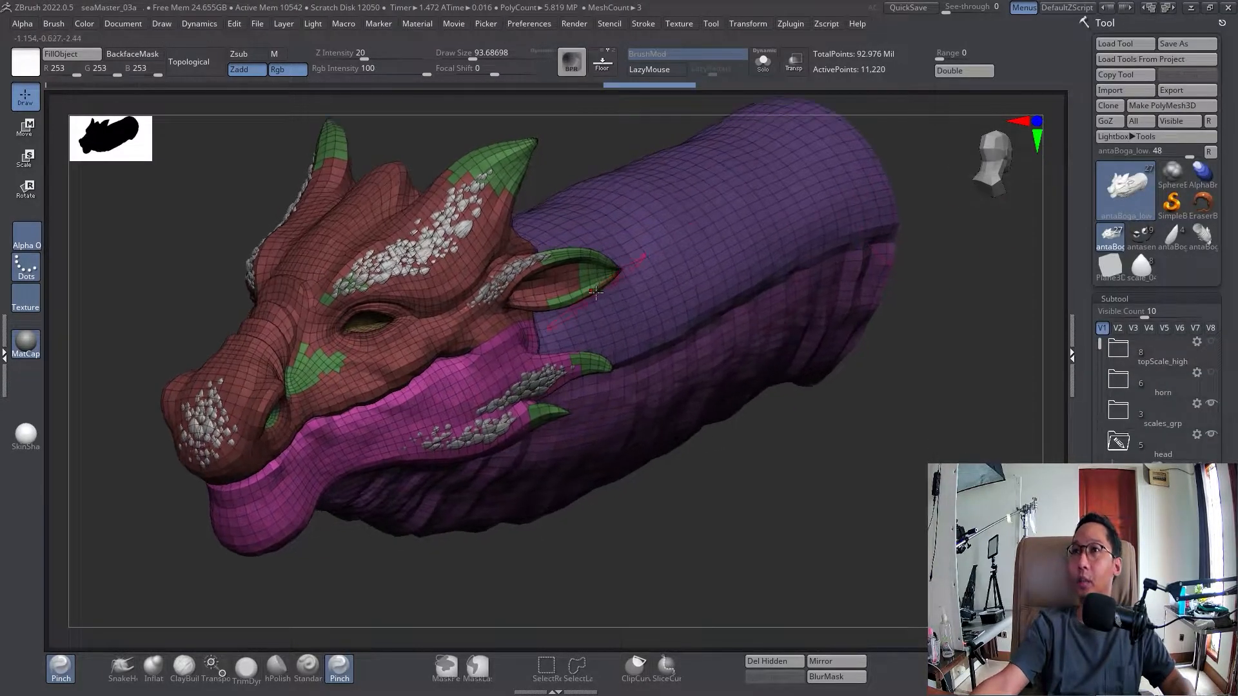
- Try to group the whole head mesh into a single polygroup and export it at the lowest subdivision level
left_click(638, 261, "ctrl+shift")
left_click(706, 250, "ctrl+shift")
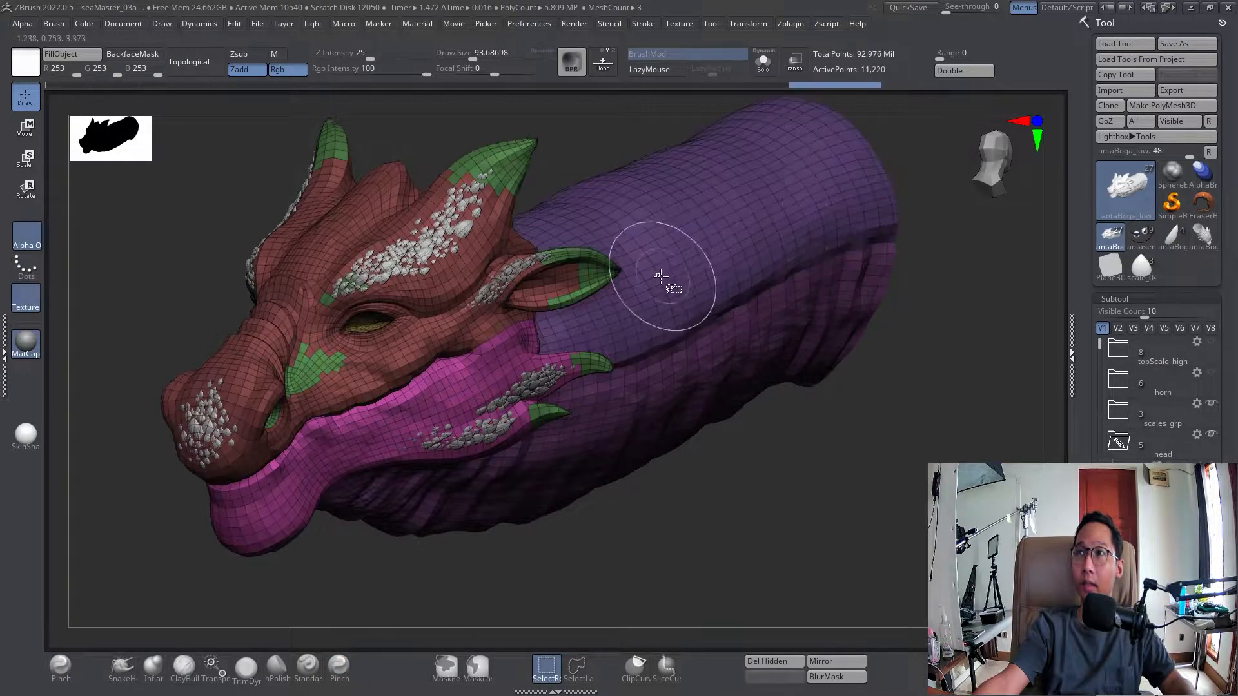
key("shift+f")
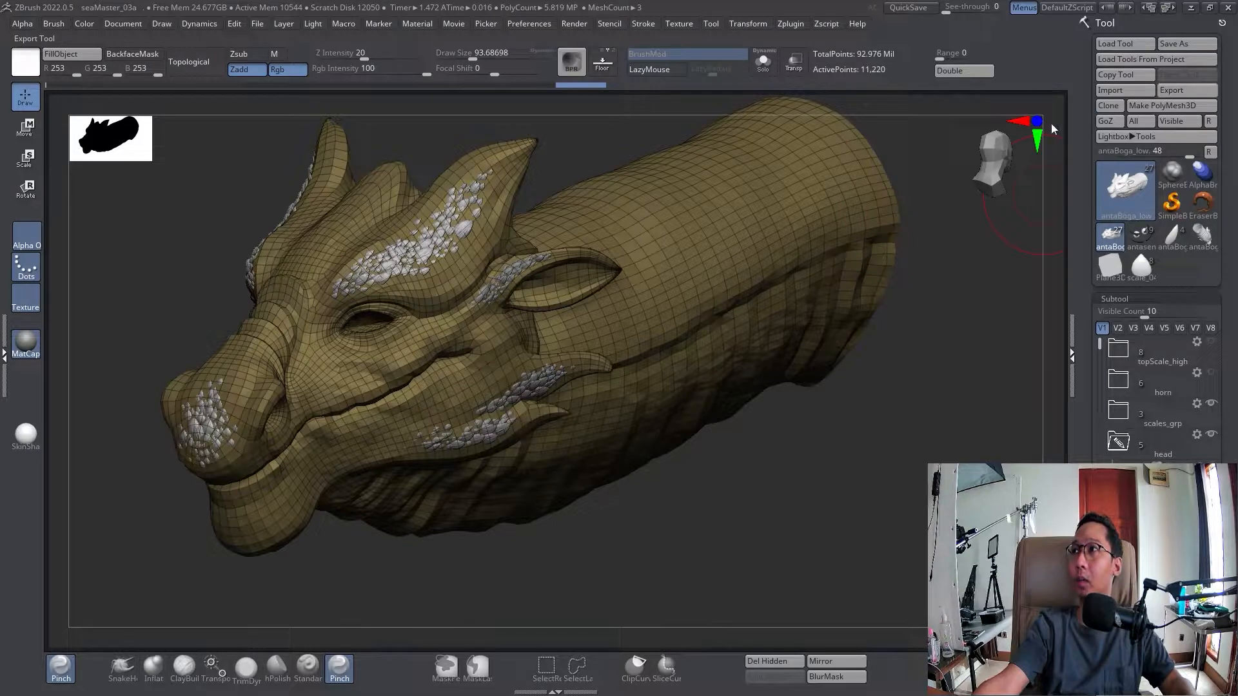
left_click(1172, 89)
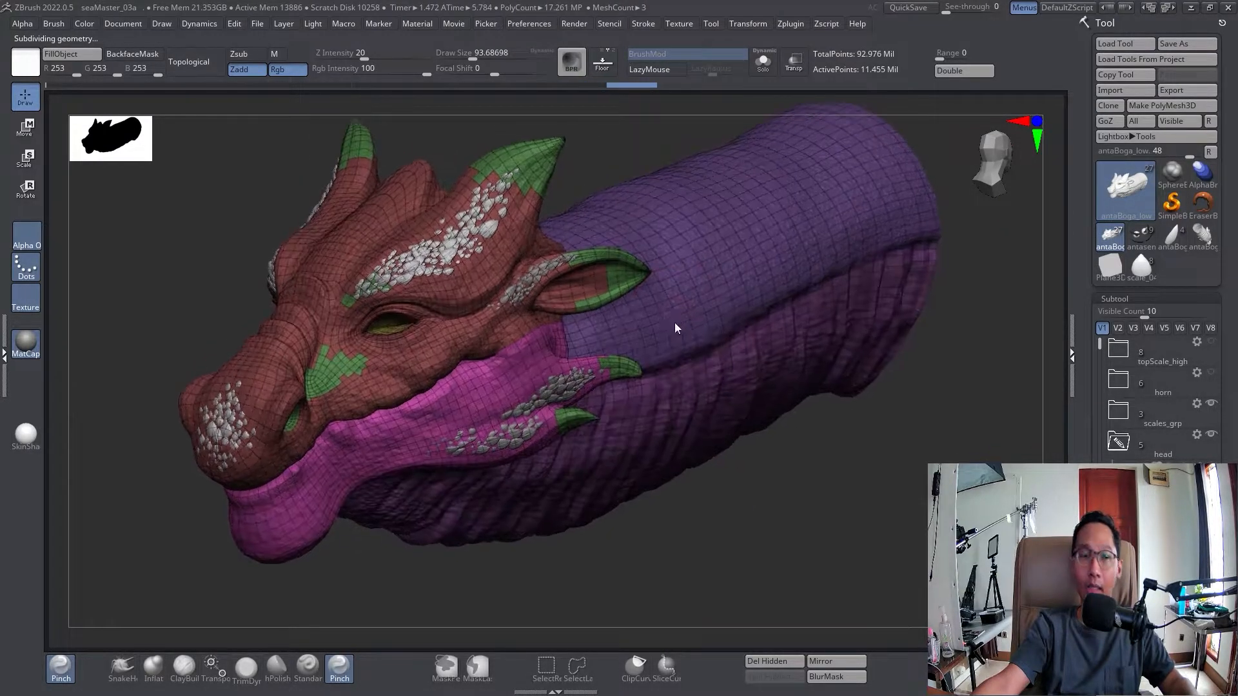
- Compare the head's surface detail at different subdivision levels, with and without the polyframe, and look at the Geometry settings
key("space")
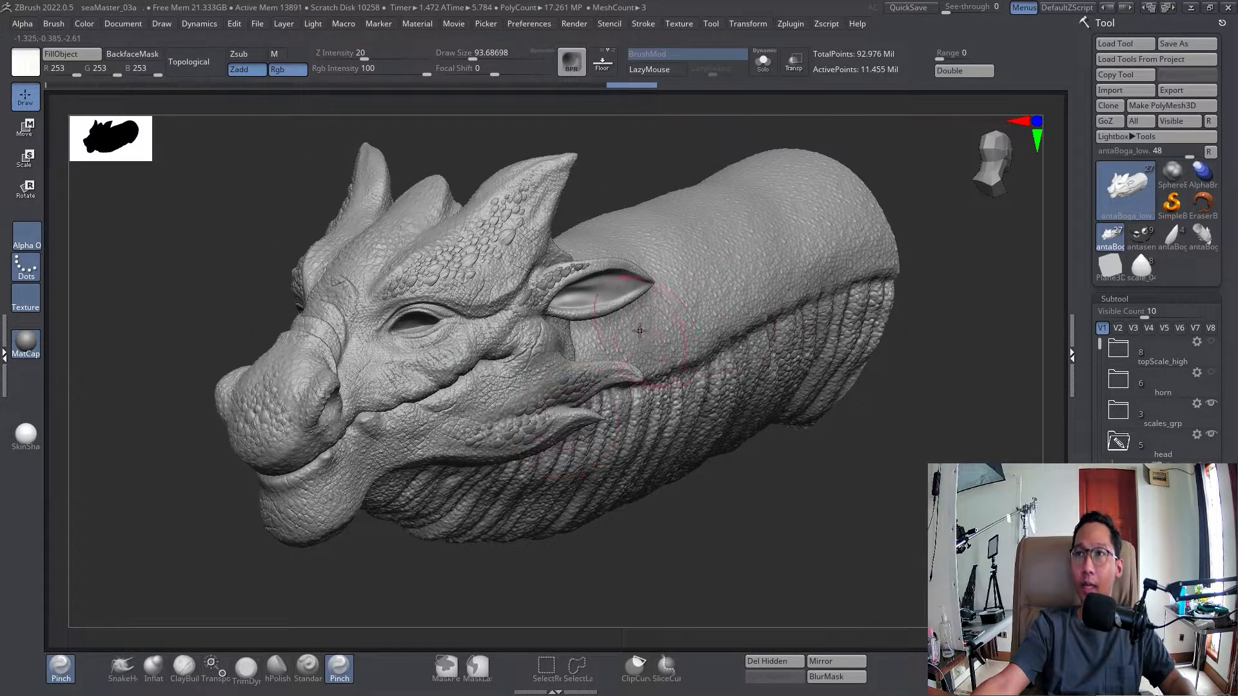
key("space")
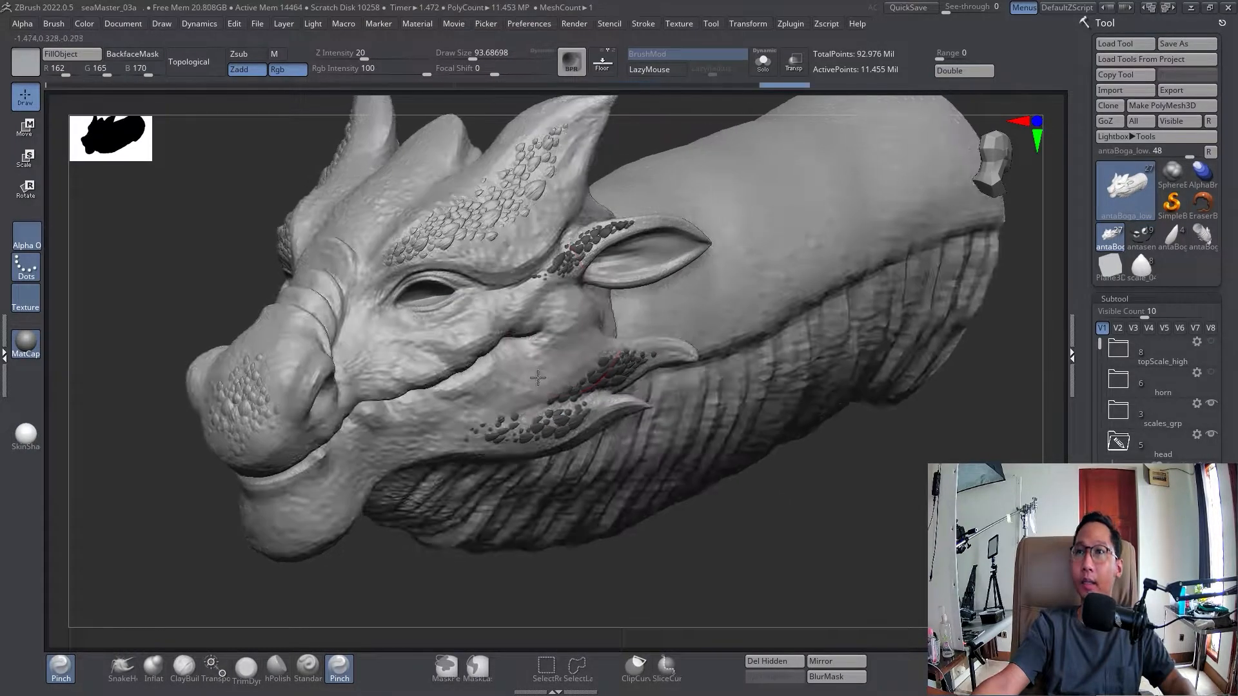
key("space")
key("shift+f")
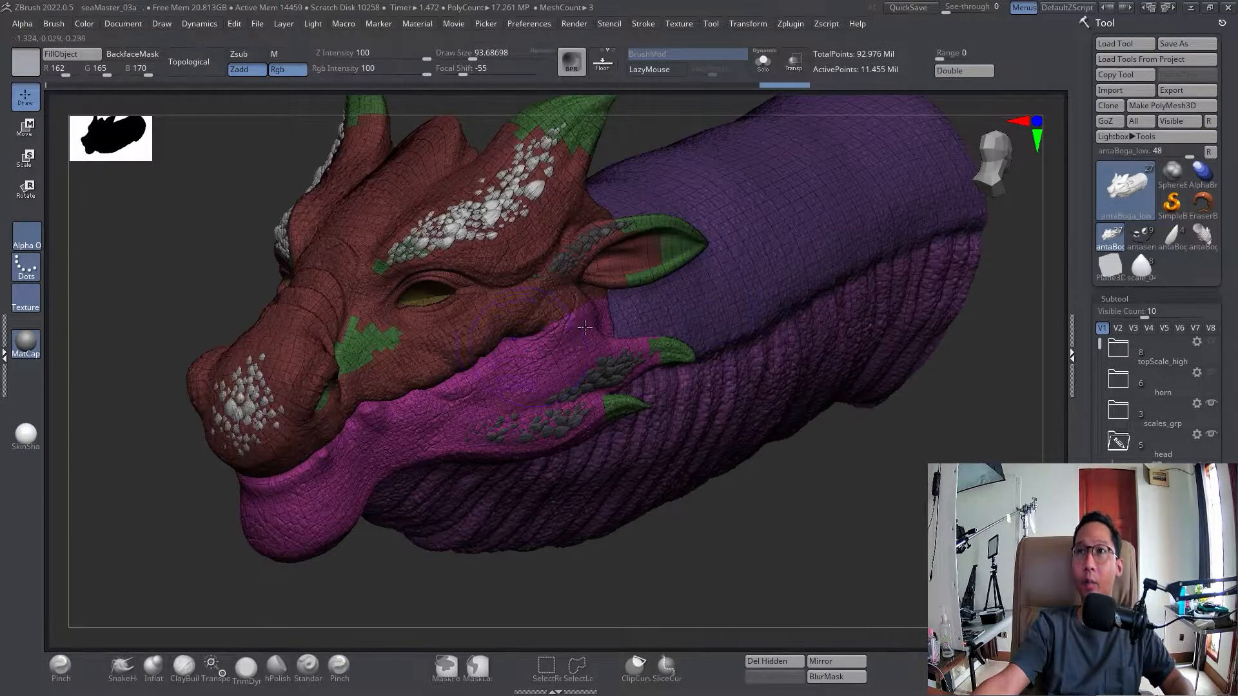
left_click_drag(1226, 393, 1225, 181)
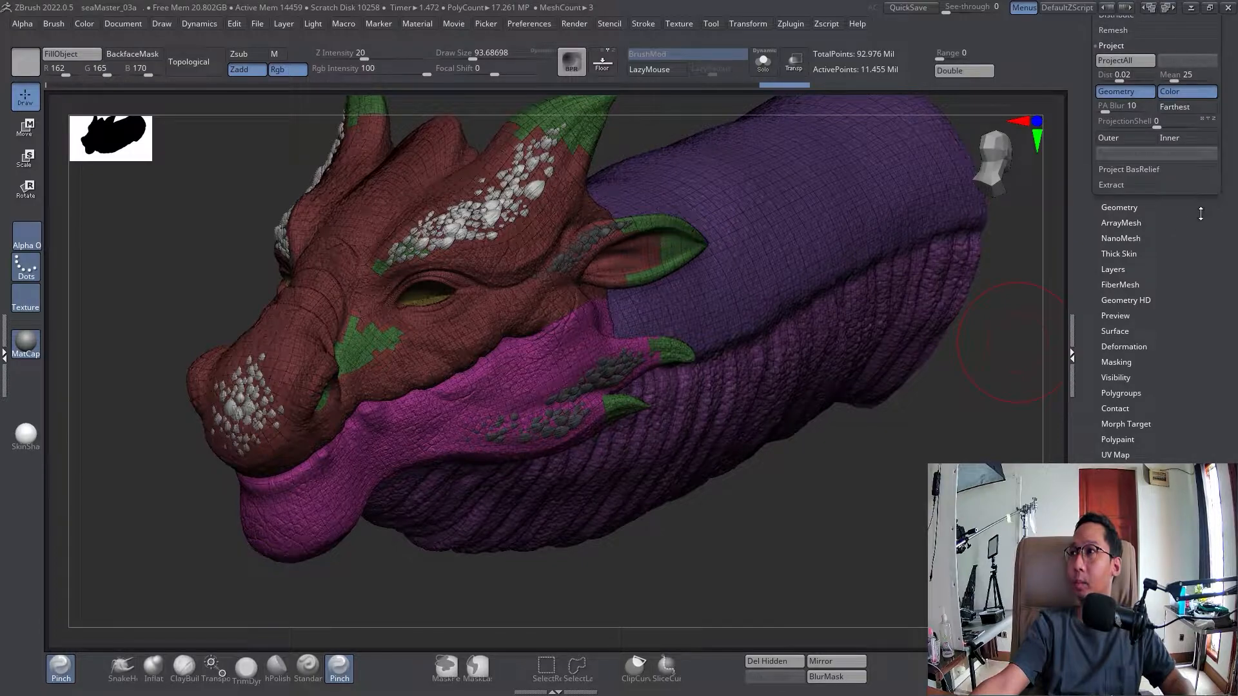
left_click(1127, 205)
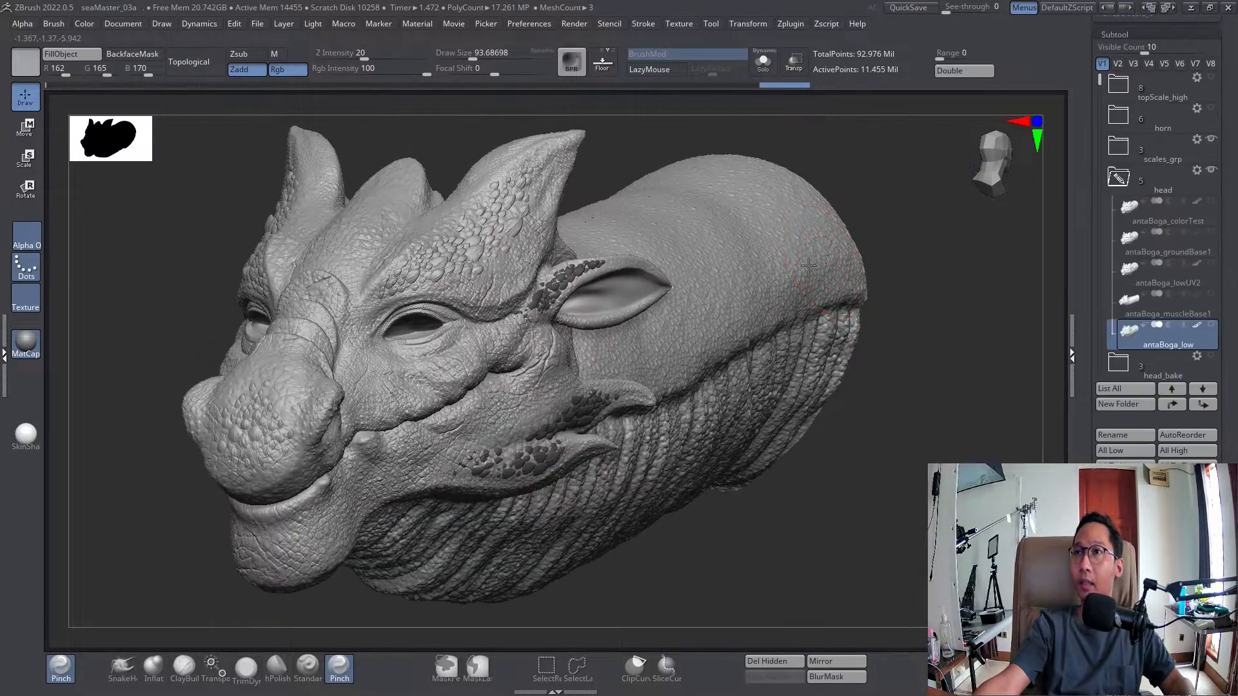
left_click_drag(516, 279, 667, 279)
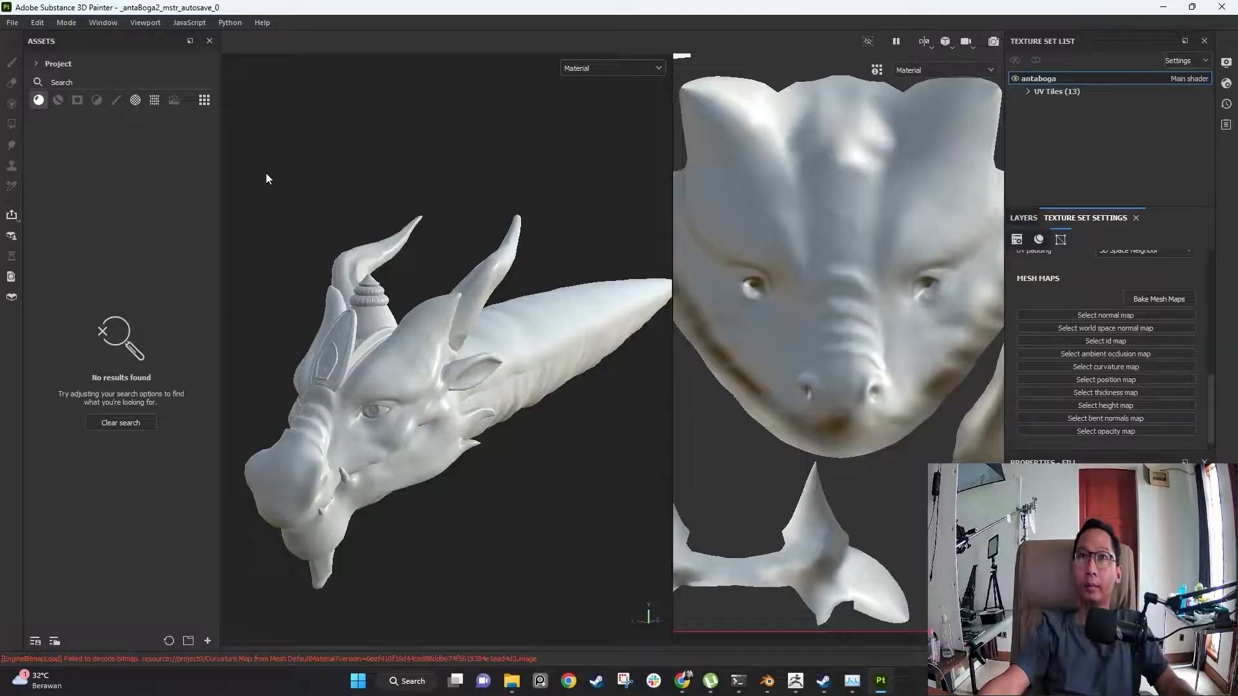
- Inspect the dragon's mesh wireframe in Substance 3D Painter, then turn the wireframe display off
left_click_drag(490, 220, 470, 339, "alt")
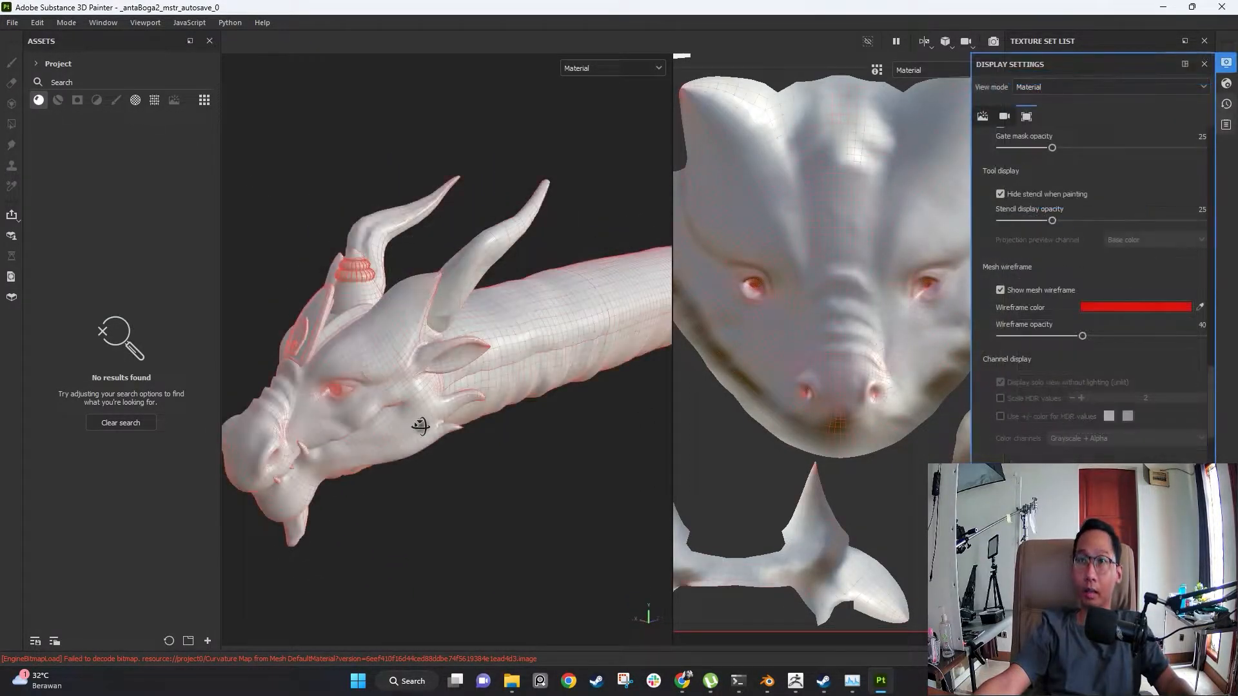
left_click_drag(420, 423, 503, 335, "alt")
left_click(1000, 289)
left_click_drag(644, 387, 440, 245, "alt")
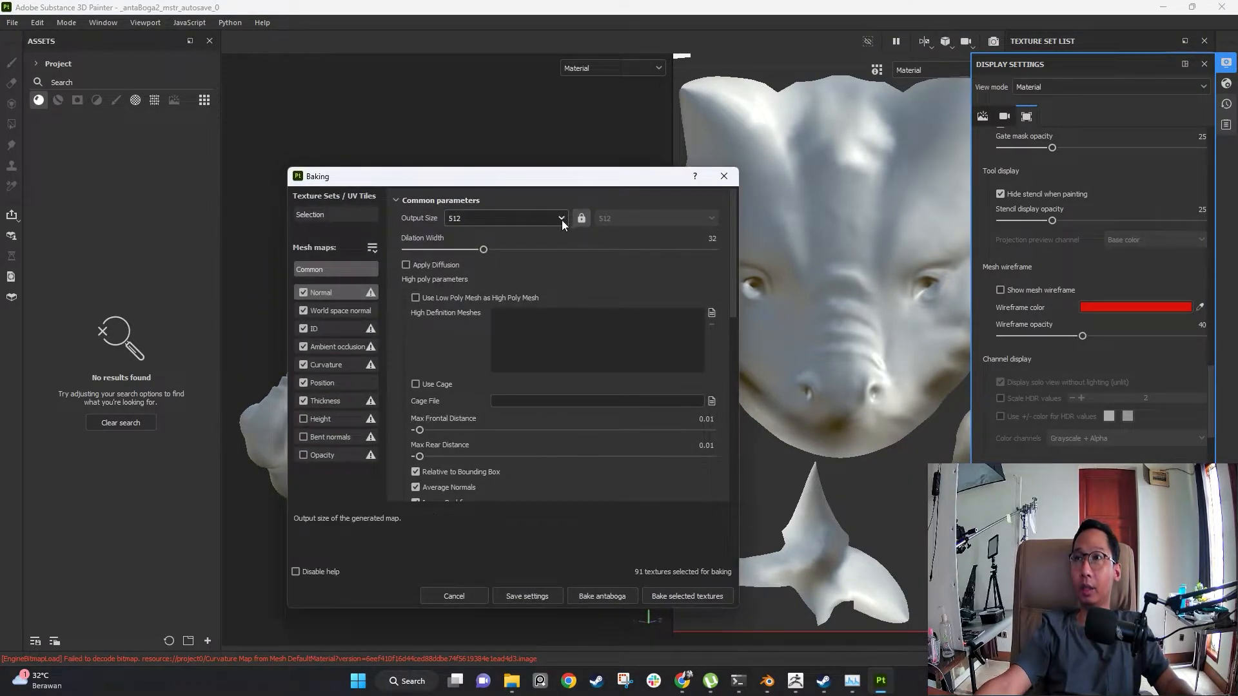
- Set the mesh map bake output size to 4096 and review the antialiasing choices, leaving it at None
left_click(562, 219)
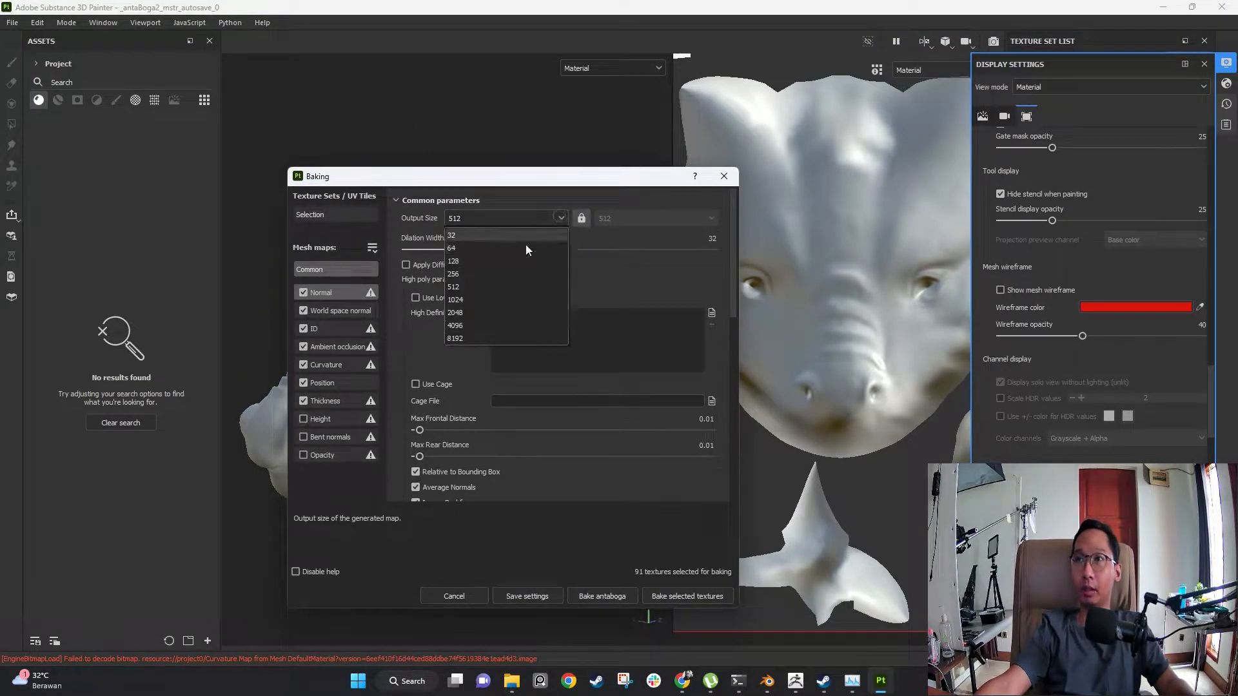
left_click(496, 325)
left_click_drag(732, 273, 733, 377)
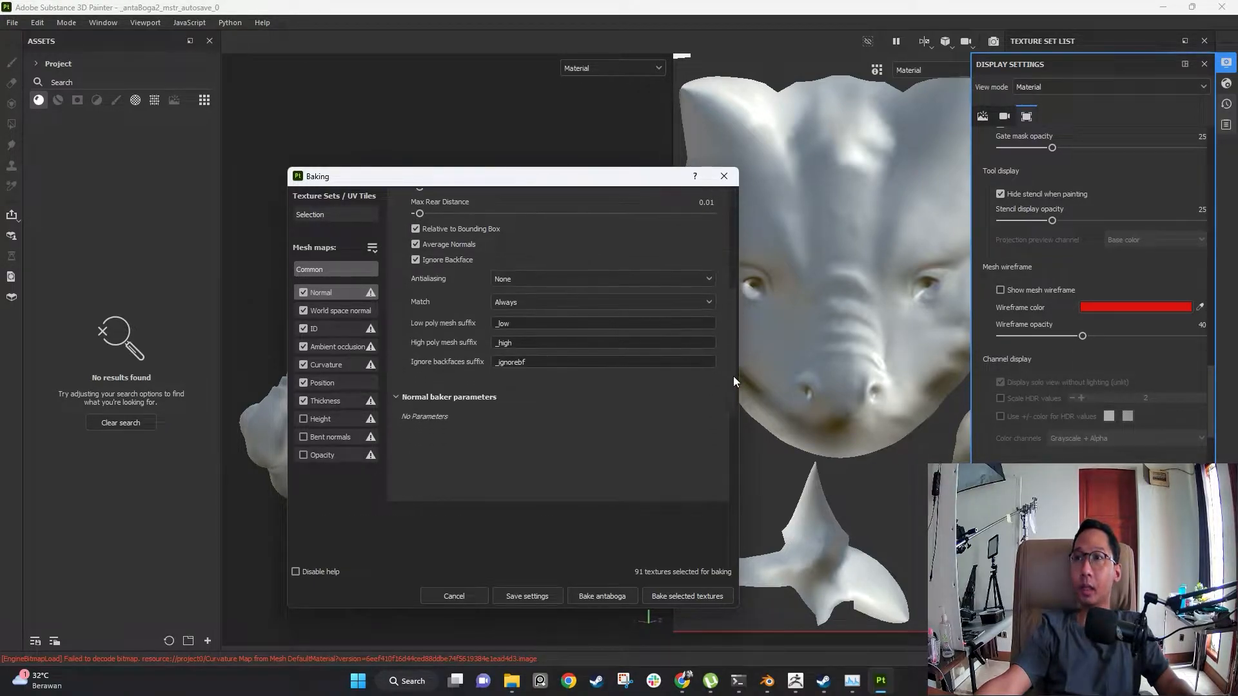
left_click(644, 278)
left_click(475, 481)
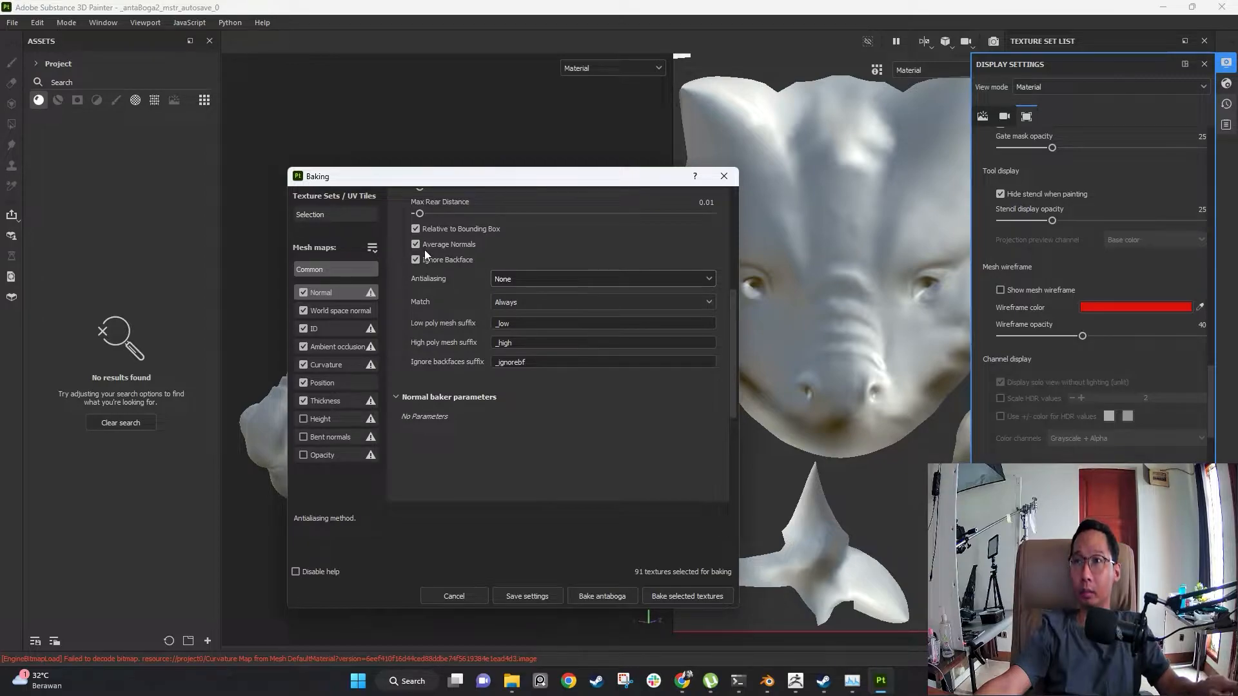
- Review the high-definition mesh and normal baker settings, then leave the baking dialog
left_click_drag(729, 318, 728, 235)
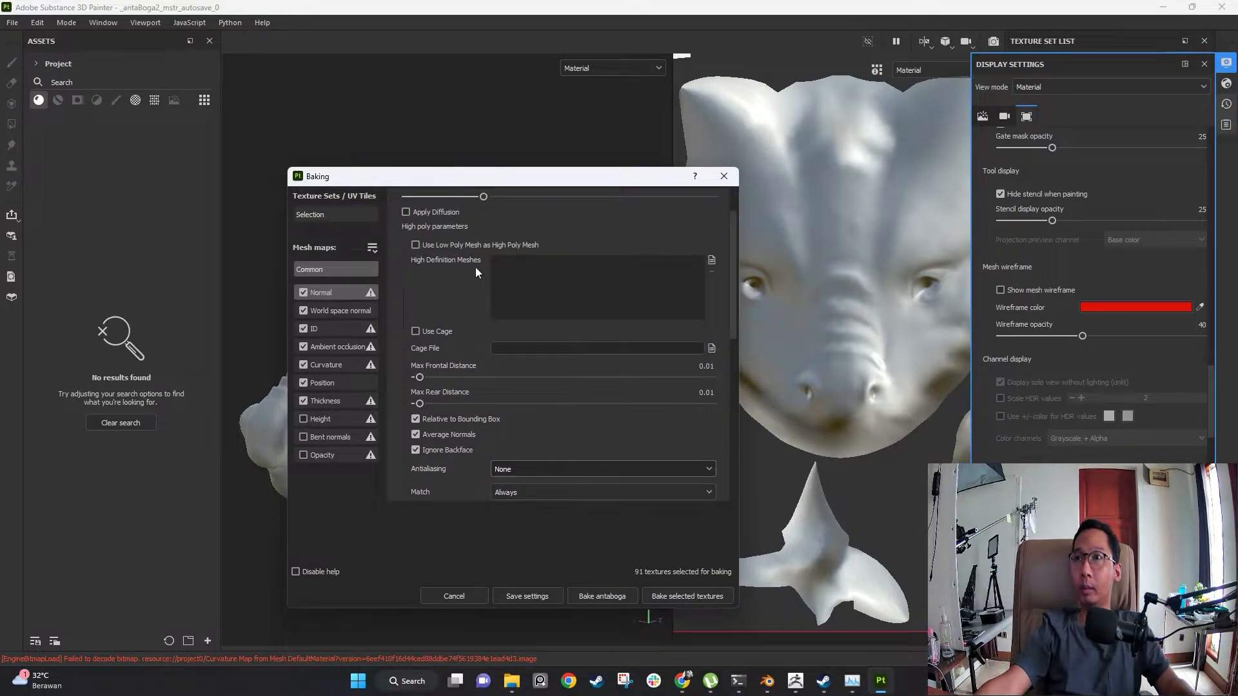
scroll(732, 260, "up", 1)
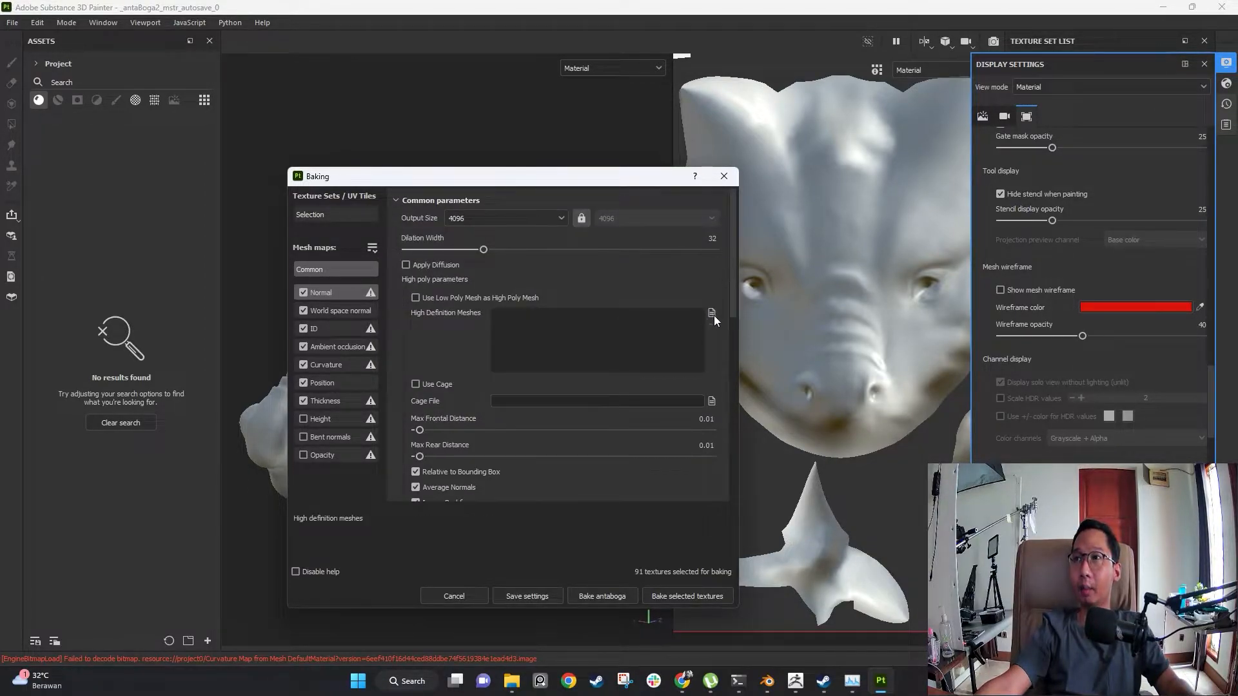
scroll(734, 361, "down", 5)
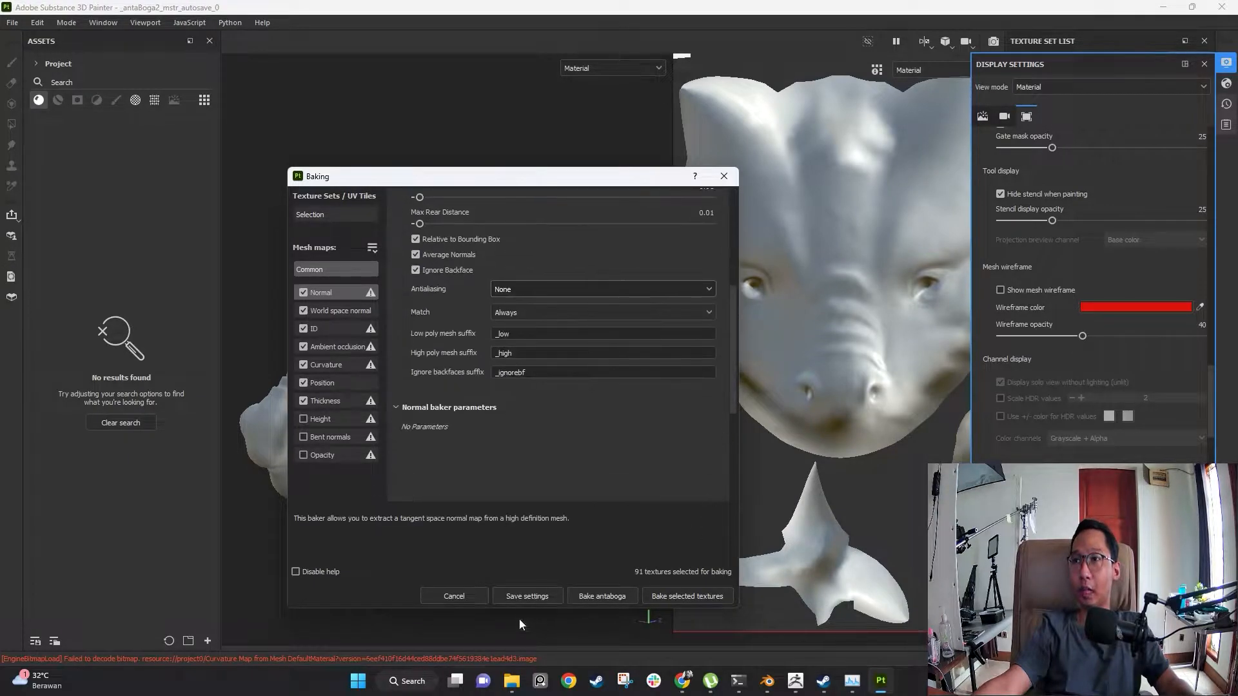
left_click(599, 596)
- Close the display settings and bring up the general properties of the antaboga texture set
scroll(1212, 393, "up", 5)
left_click_drag(1199, 318, 1208, 103)
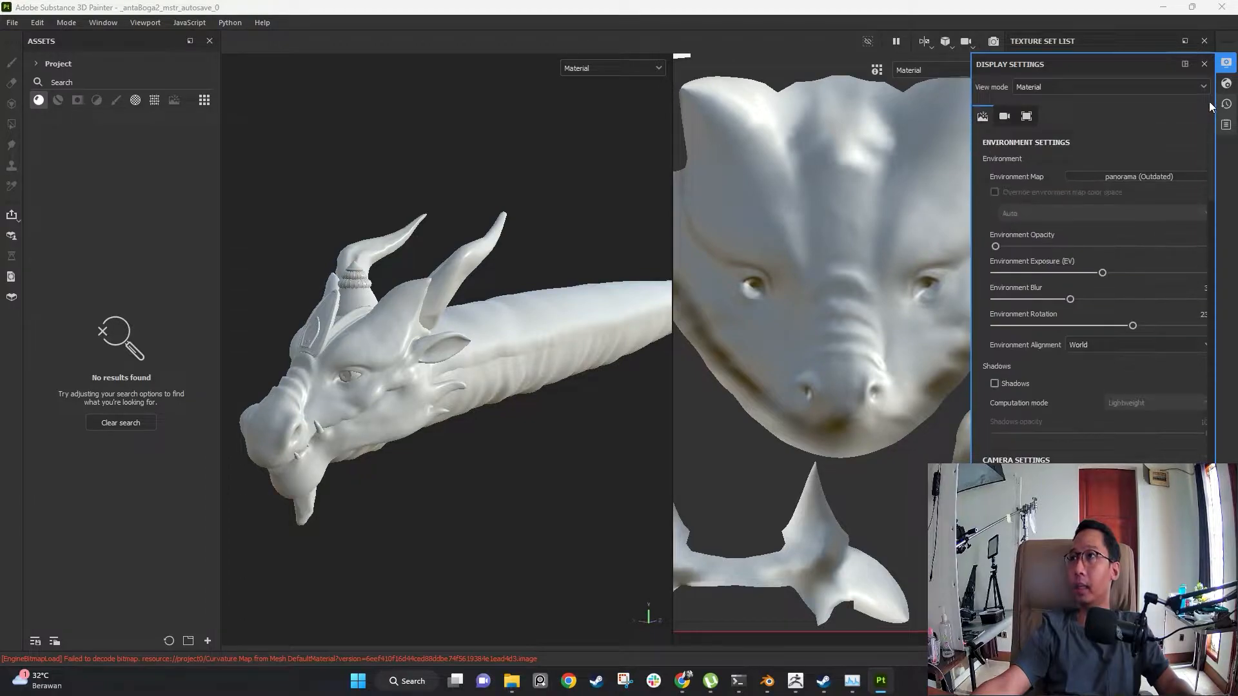
left_click(1204, 64)
scroll(1208, 361, "up", 5)
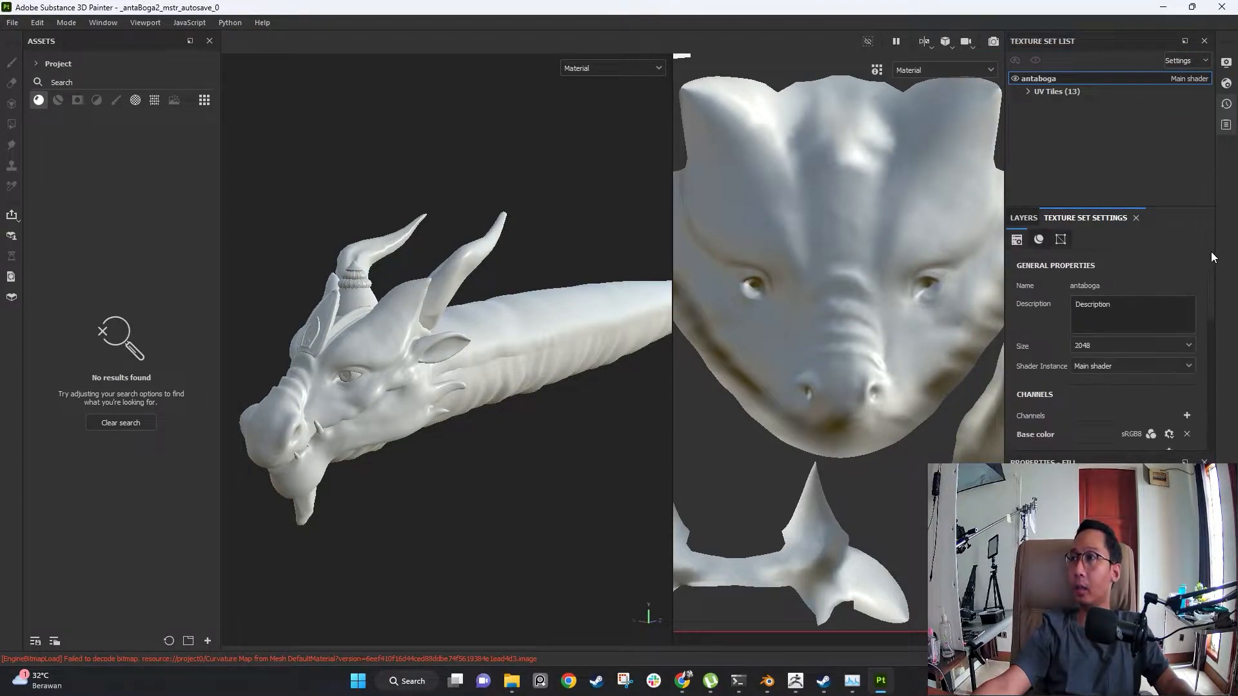
- Review the available sizes for the antaboga texture set and keep 2048 selected
scroll(1209, 290, "down", 2)
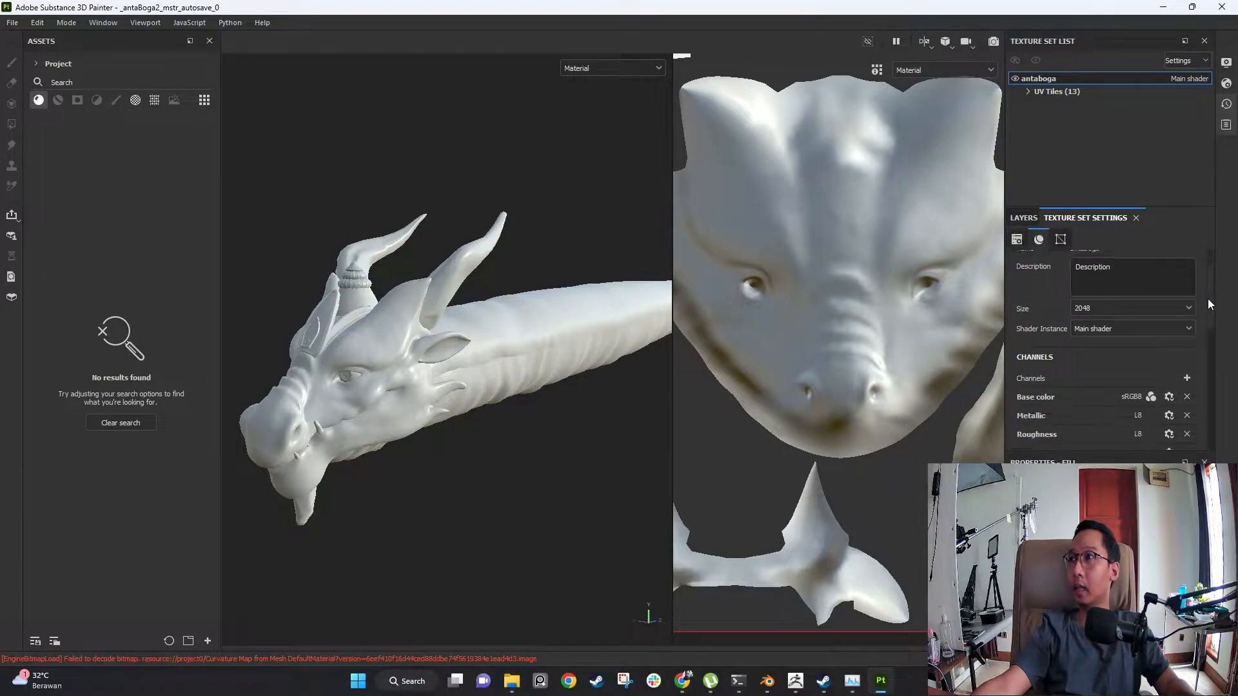
scroll(1208, 297, "up", 3)
scroll(1208, 297, "down", 2)
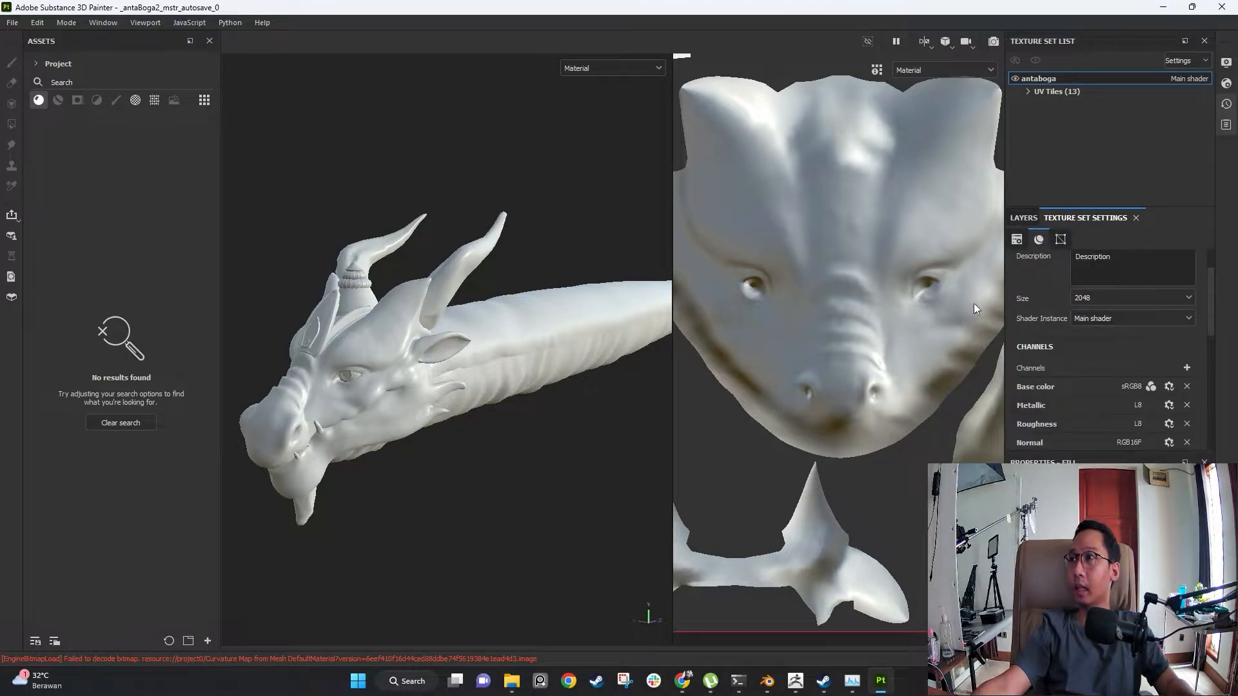
left_click(1190, 298)
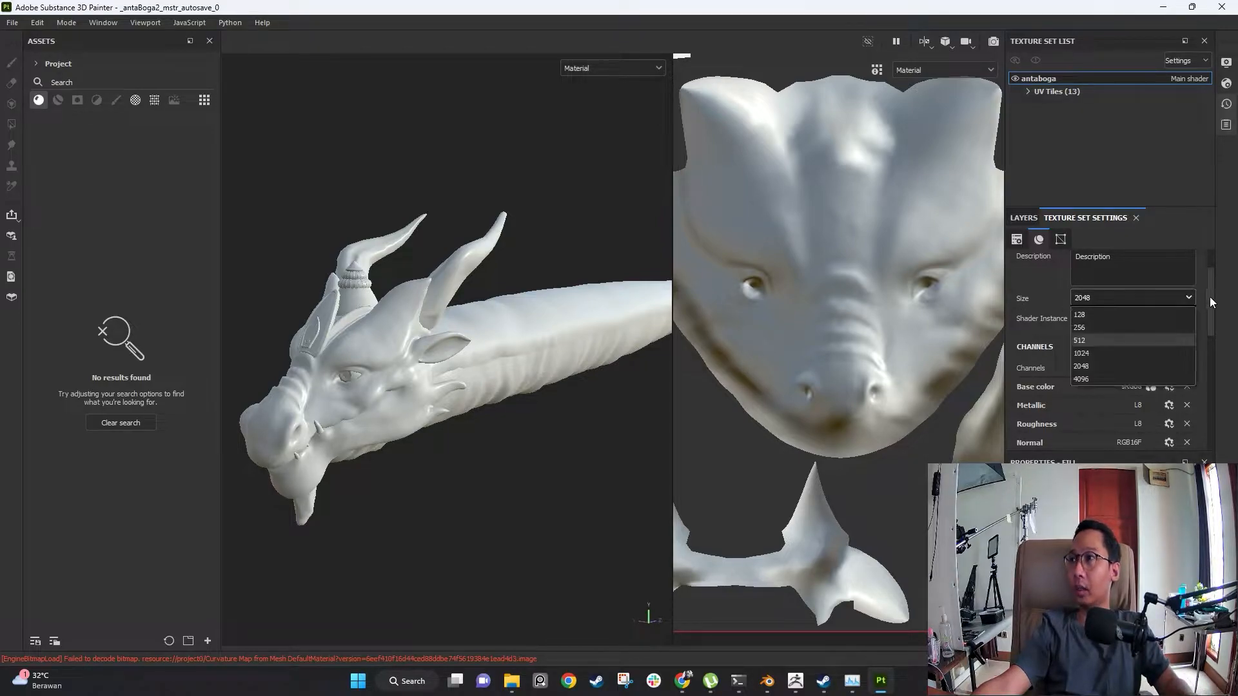
left_click(1145, 366)
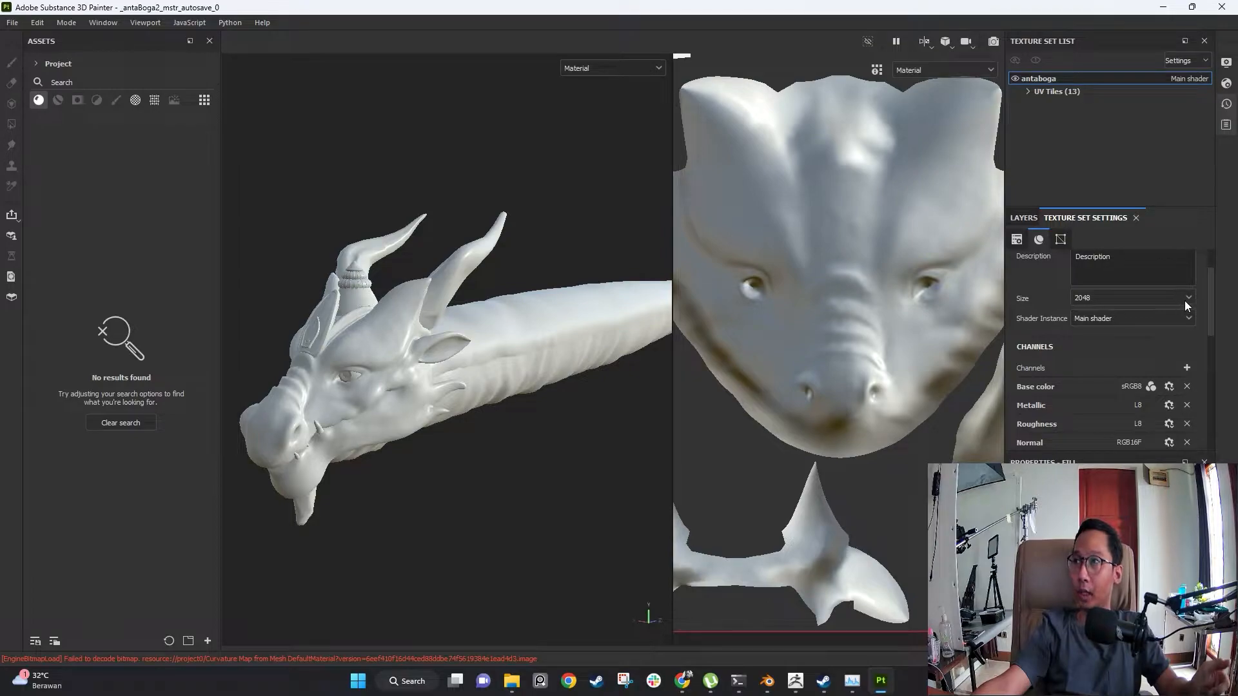
left_click_drag(1210, 307, 1213, 338)
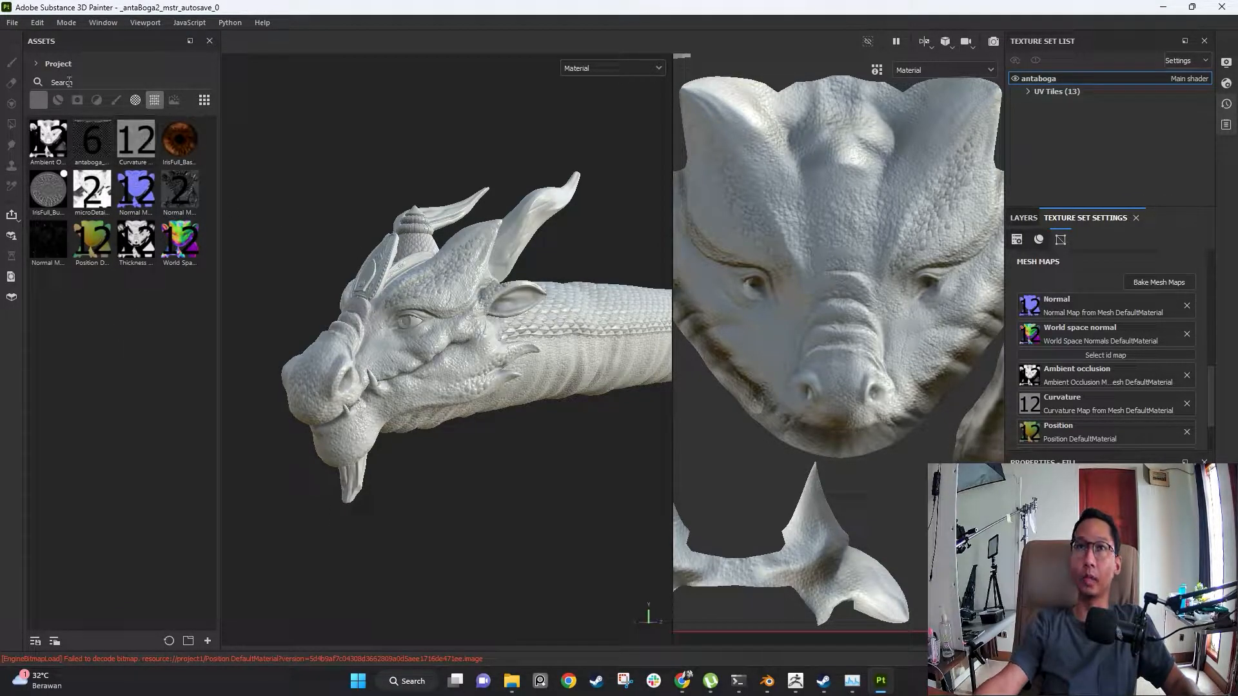
- Filter the project assets to show only the texture maps
left_click(57, 63)
left_click(160, 76)
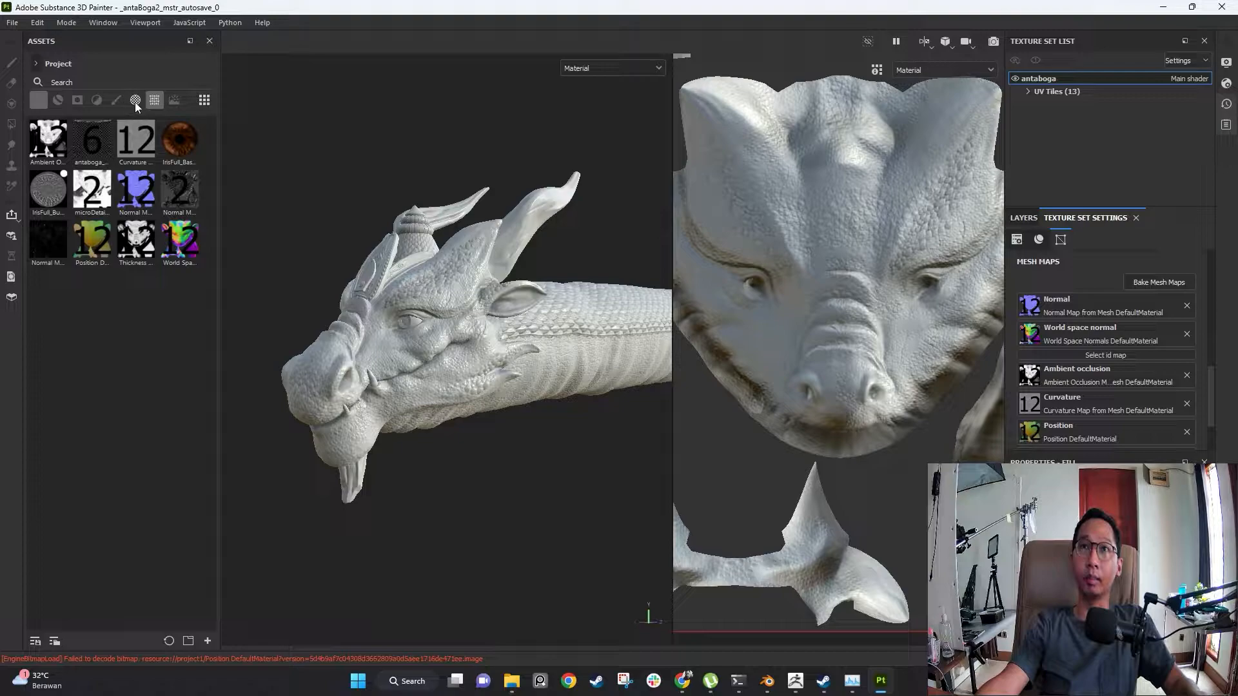
left_click(135, 101)
left_click(155, 101)
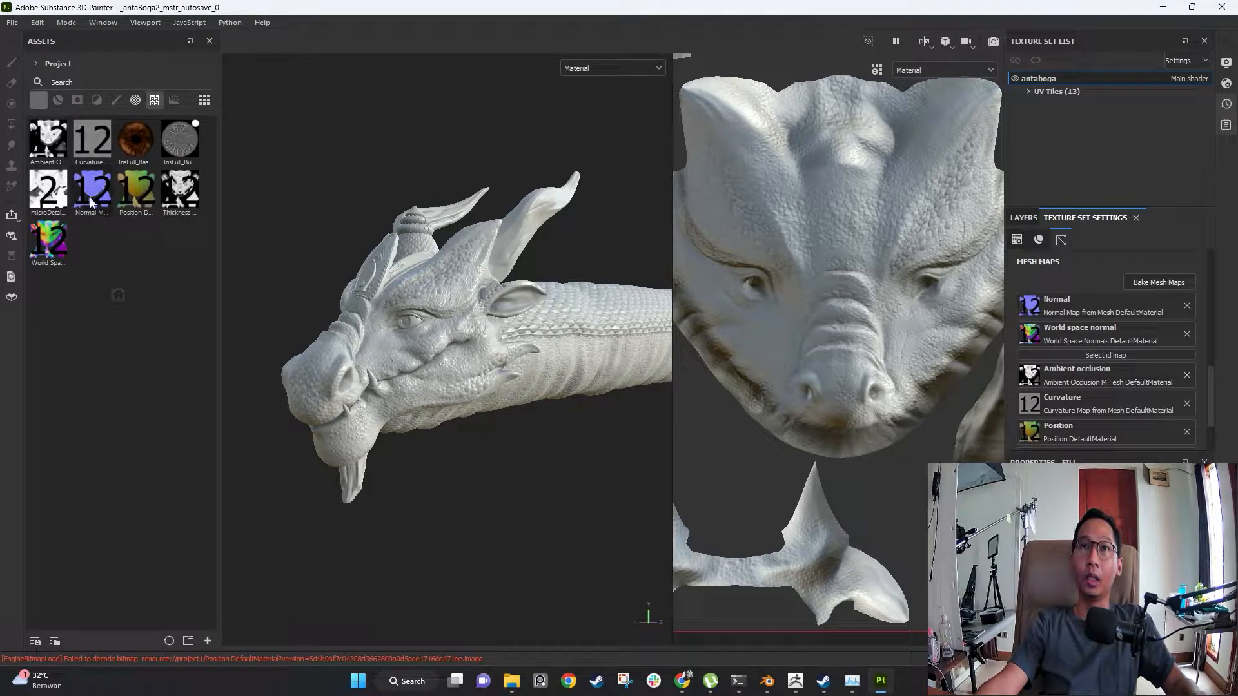
right_click(100, 147)
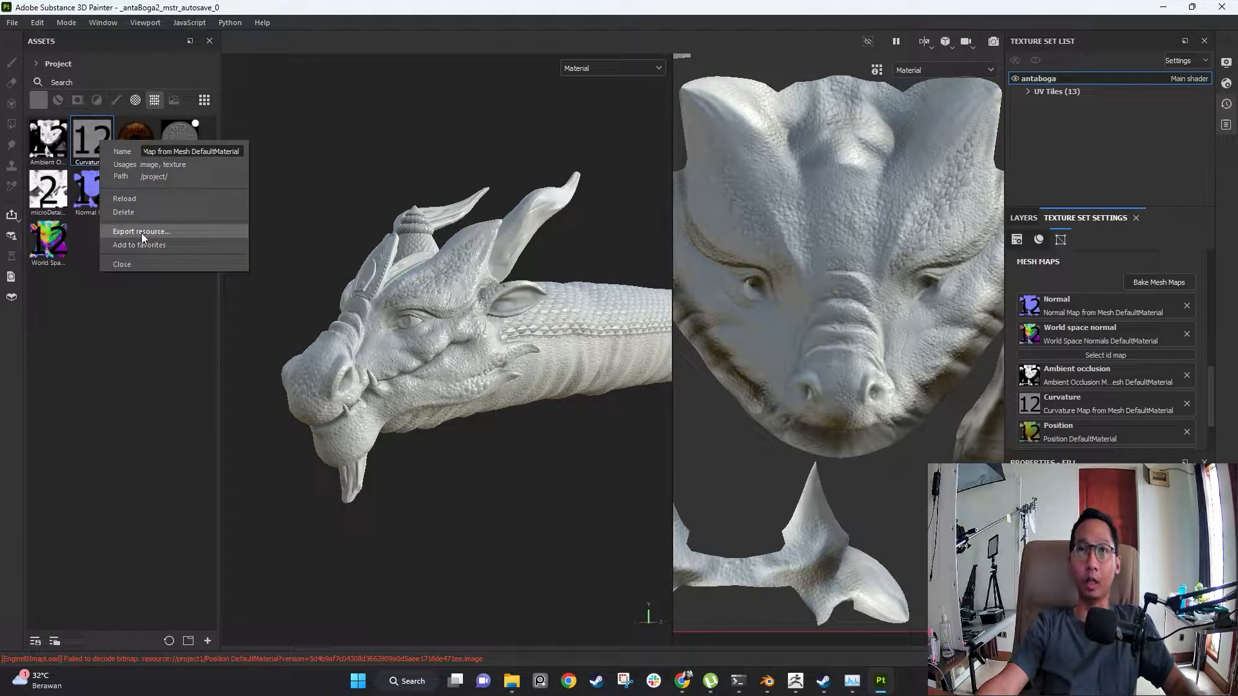
left_click(175, 232)
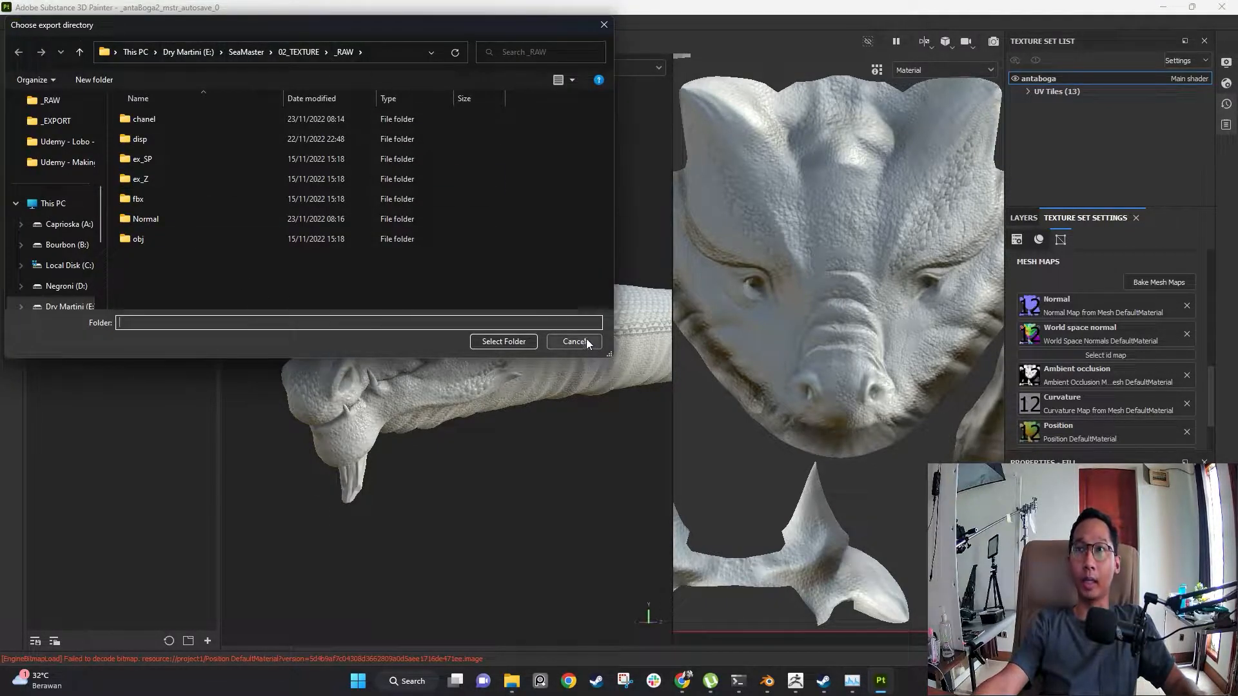
left_click(574, 341)
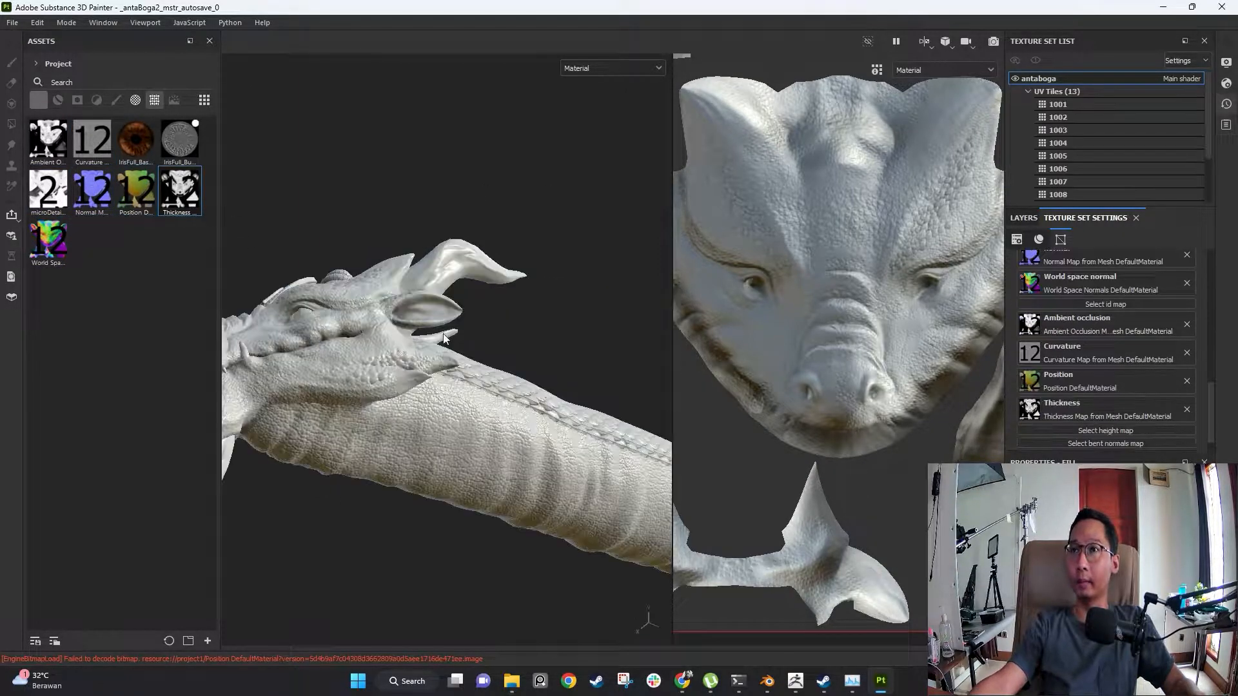
- Switch the viewport display of the dragon from Material to Normal
left_click_drag(444, 337, 567, 190, "alt")
left_click(612, 69)
scroll(660, 169, "down", 1)
scroll(661, 161, "up", 2)
left_click(600, 123)
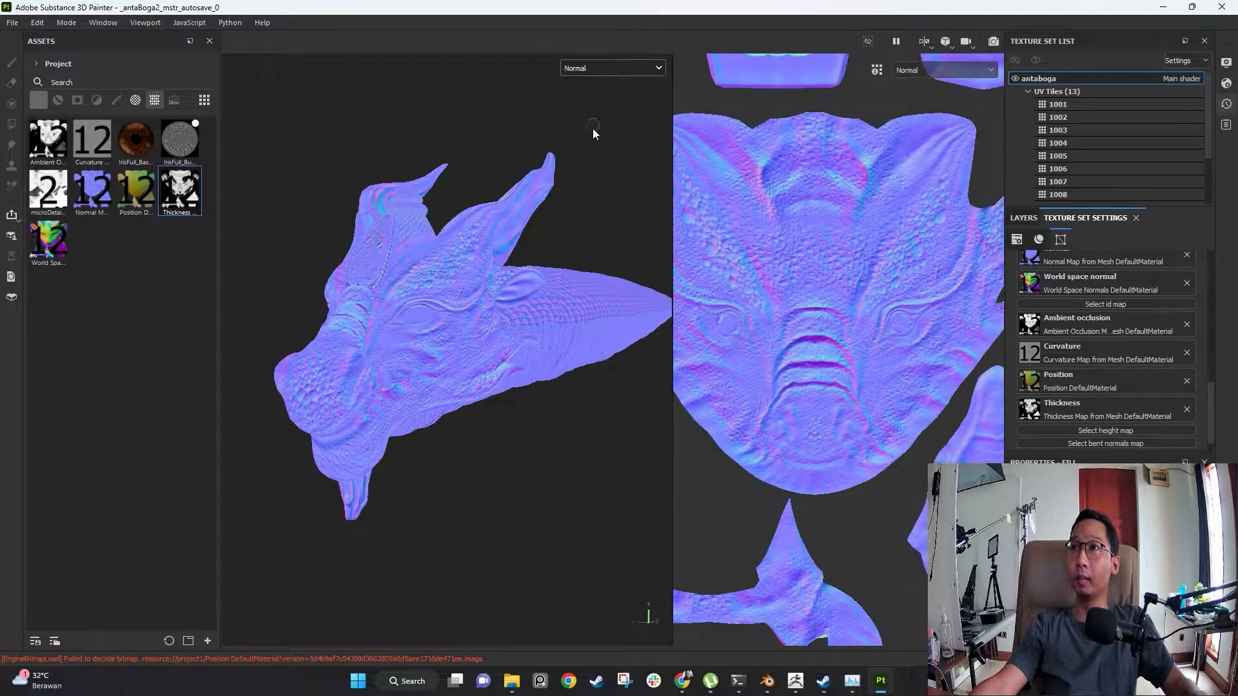
- Preview the ID, Curvature and Position maps in turn on the dragon's head
left_click_drag(432, 348, 612, 64, "alt")
left_click(611, 68)
scroll(664, 151, "down", 2)
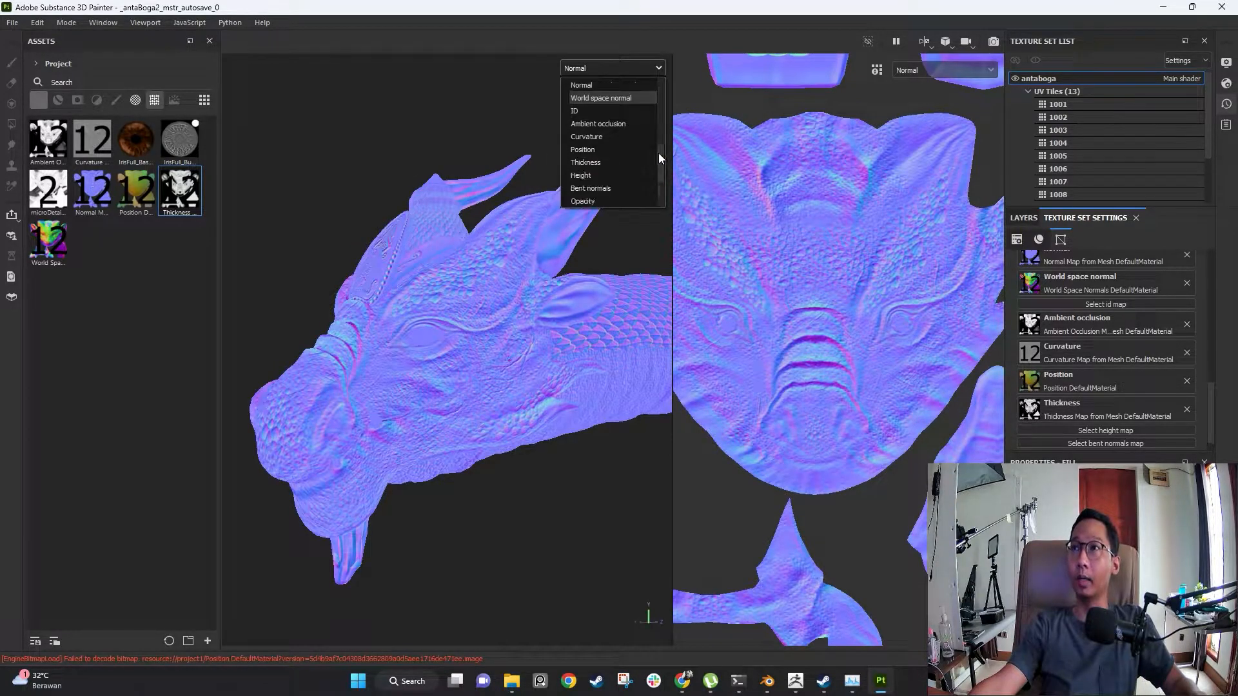
left_click(597, 110)
left_click(599, 68)
scroll(611, 137, "down", 1)
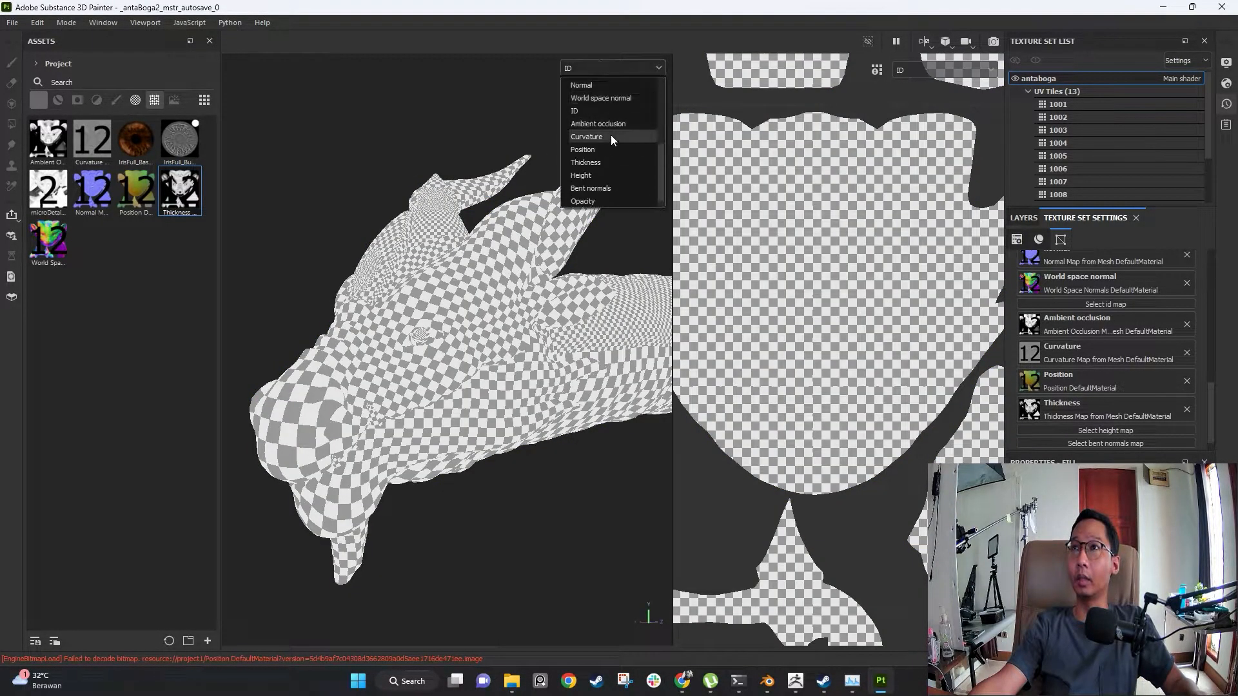
left_click(611, 132)
left_click(611, 67)
left_click(611, 147)
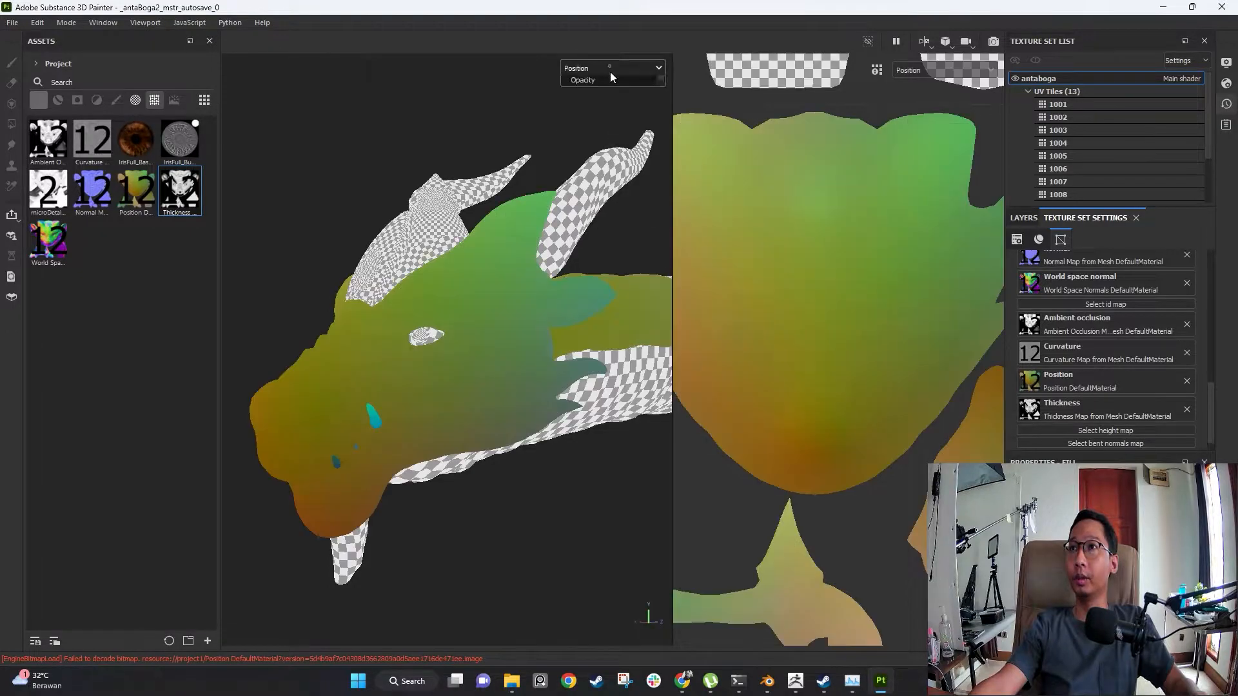
- Preview the Thickness and Bent normals maps on the dragon and return the viewport display to Material
left_click(609, 68)
left_click(619, 162)
left_click(616, 69)
scroll(645, 188, "down", 1)
left_click(598, 189)
key("m")
left_click_drag(413, 336, 609, 344, "alt")
mouse_move(475, 385)
left_mouse_down("alt")
mouse_move(525, 381)
mouse_move(470, 288)
mouse_move(540, 342)
mouse_move(462, 326)
mouse_move(574, 317)
mouse_move(453, 341)
mouse_move(476, 360)
left_mouse_up("alt")
scroll(1209, 304, "up", 5)
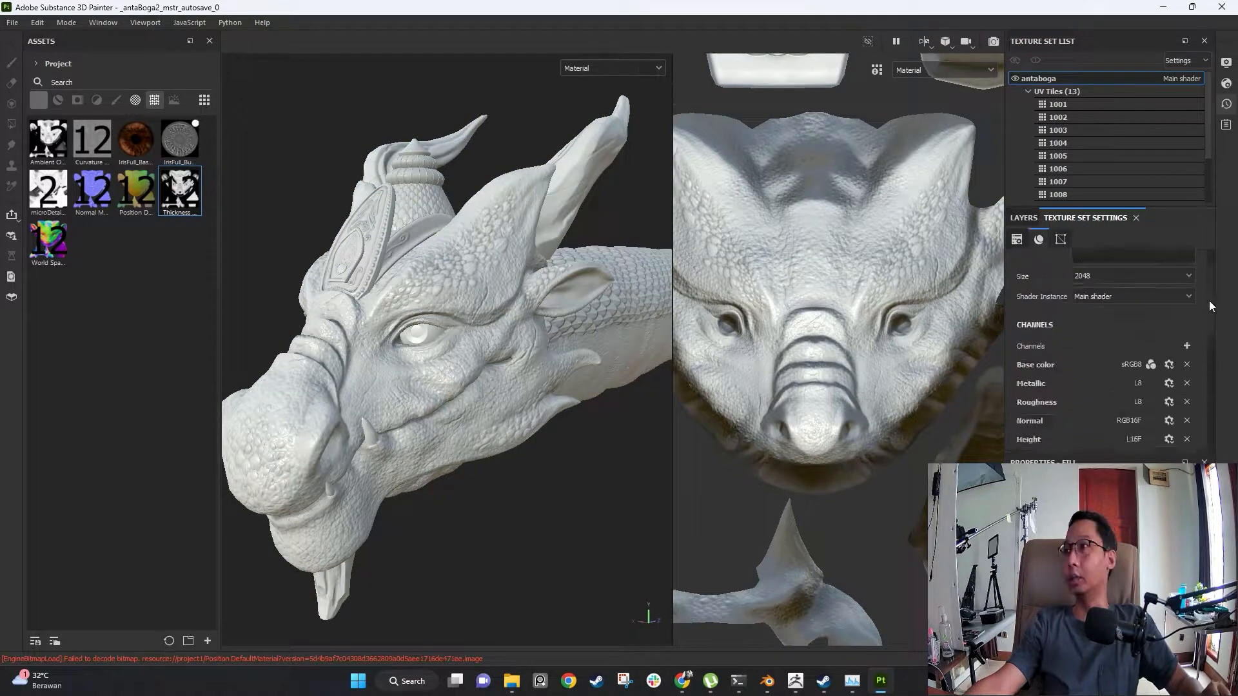
- Bring up the layer stack, show the skinBase folder on the dragon and expand it
left_click(1023, 218)
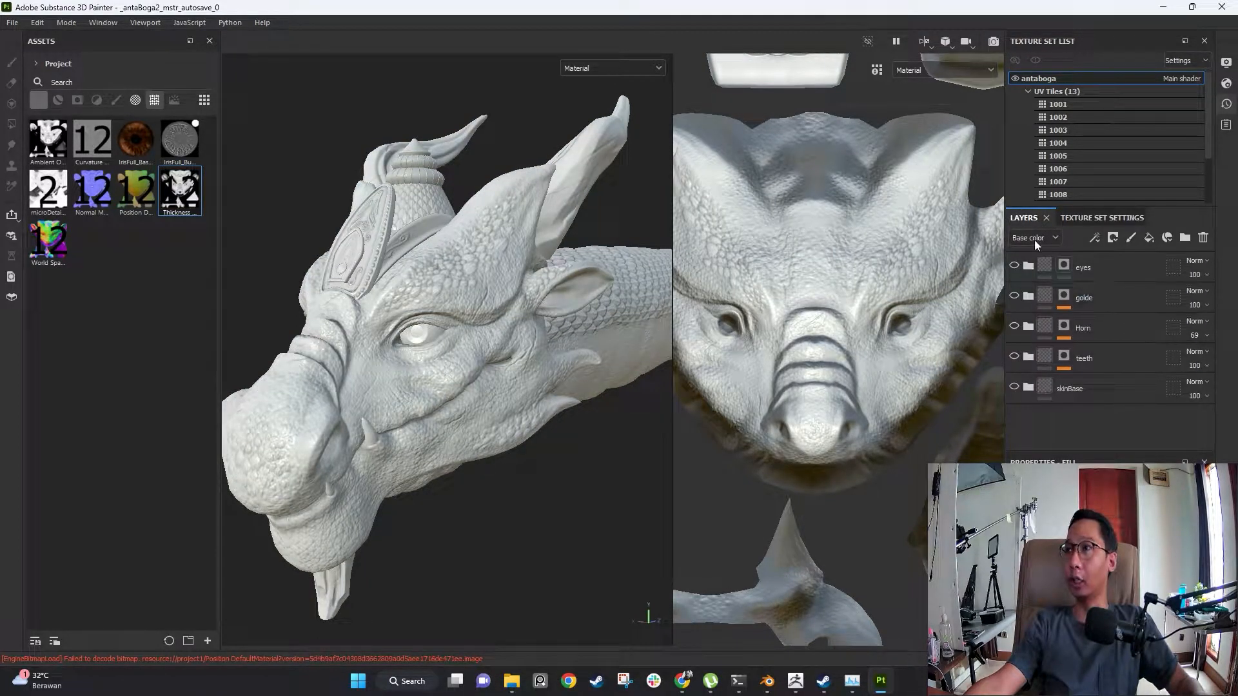
left_click_drag(438, 361, 487, 323, "alt")
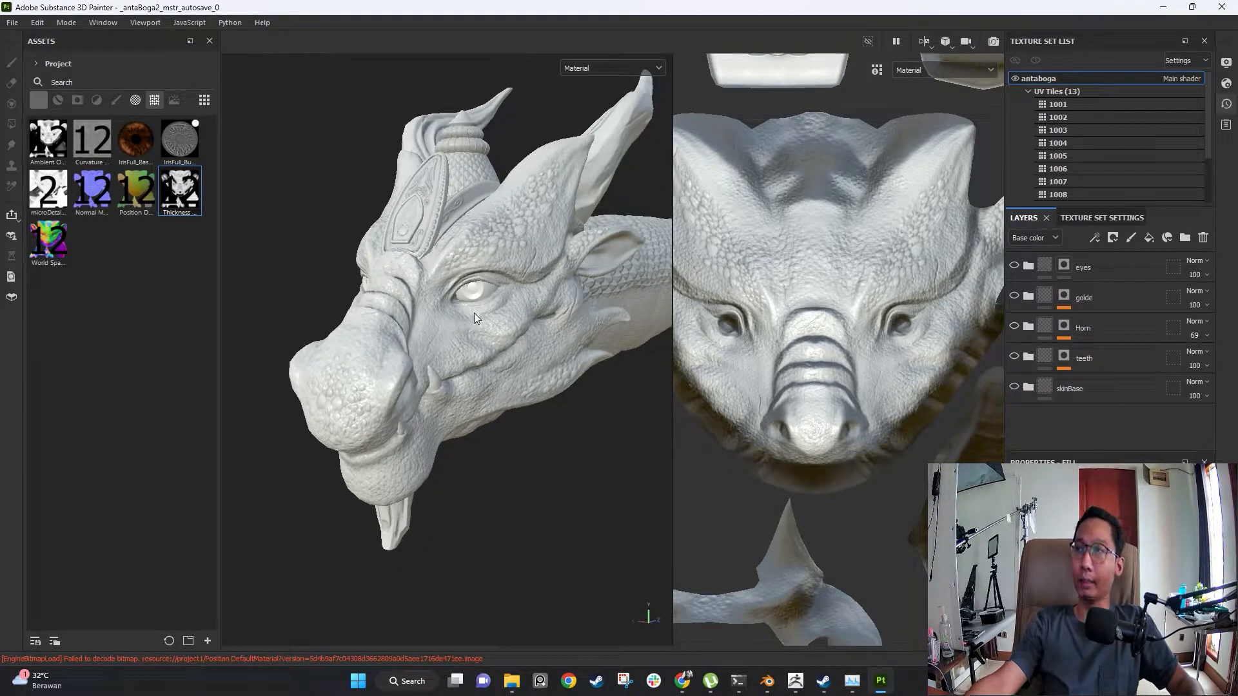
left_click(1015, 387)
left_click(1027, 387)
left_click_drag(1212, 274, 1217, 308)
scroll(1151, 296, "up", 1)
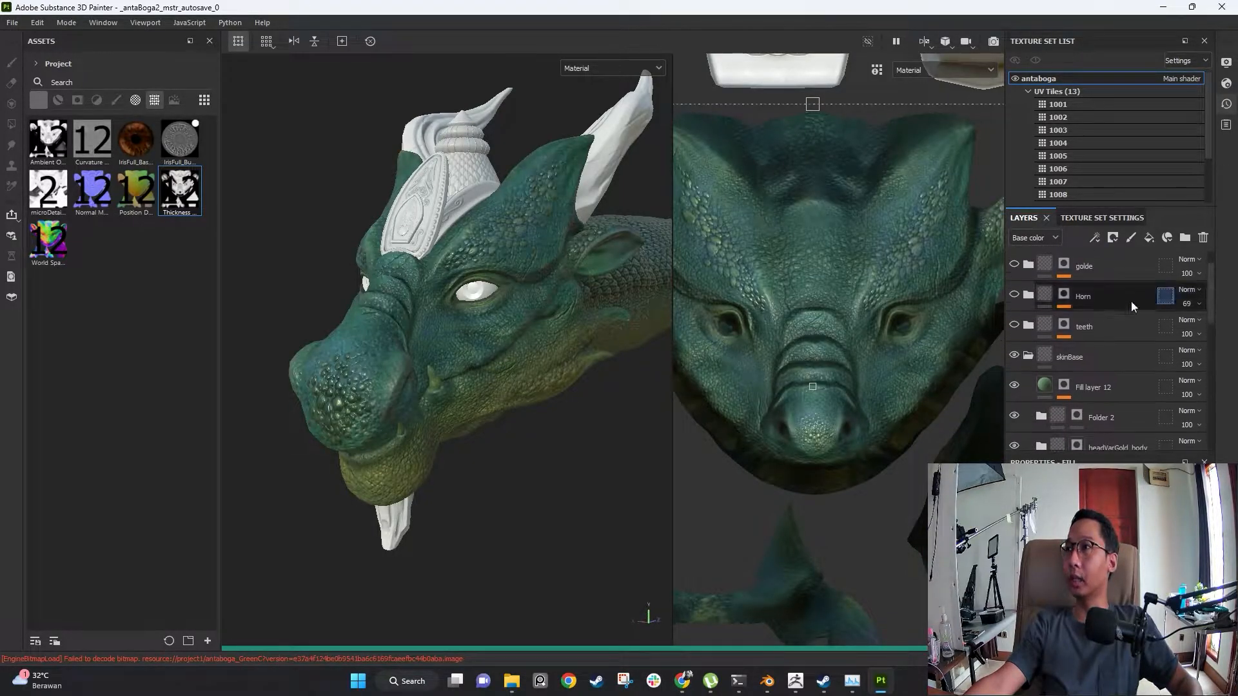
- Hide the layers above Fill layer 1 in the baseColor folder, including Fill layer 1 copy 1
scroll(1212, 316, "down", 5)
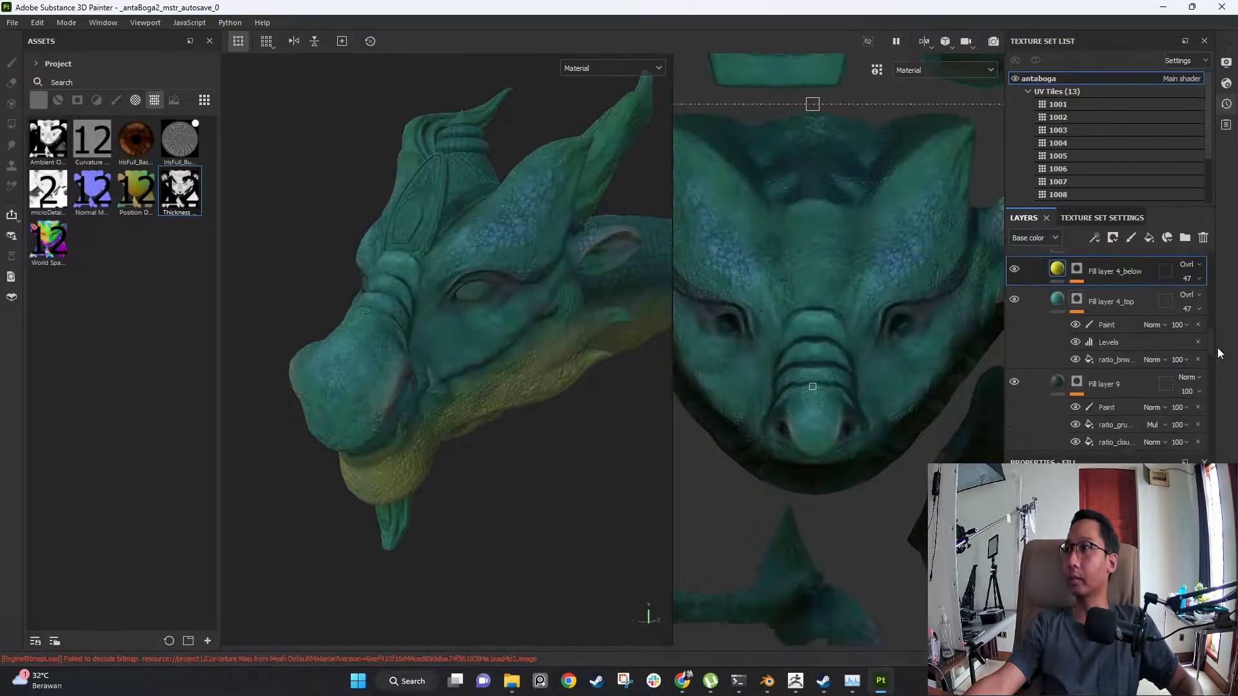
scroll(1017, 353, "up", 5)
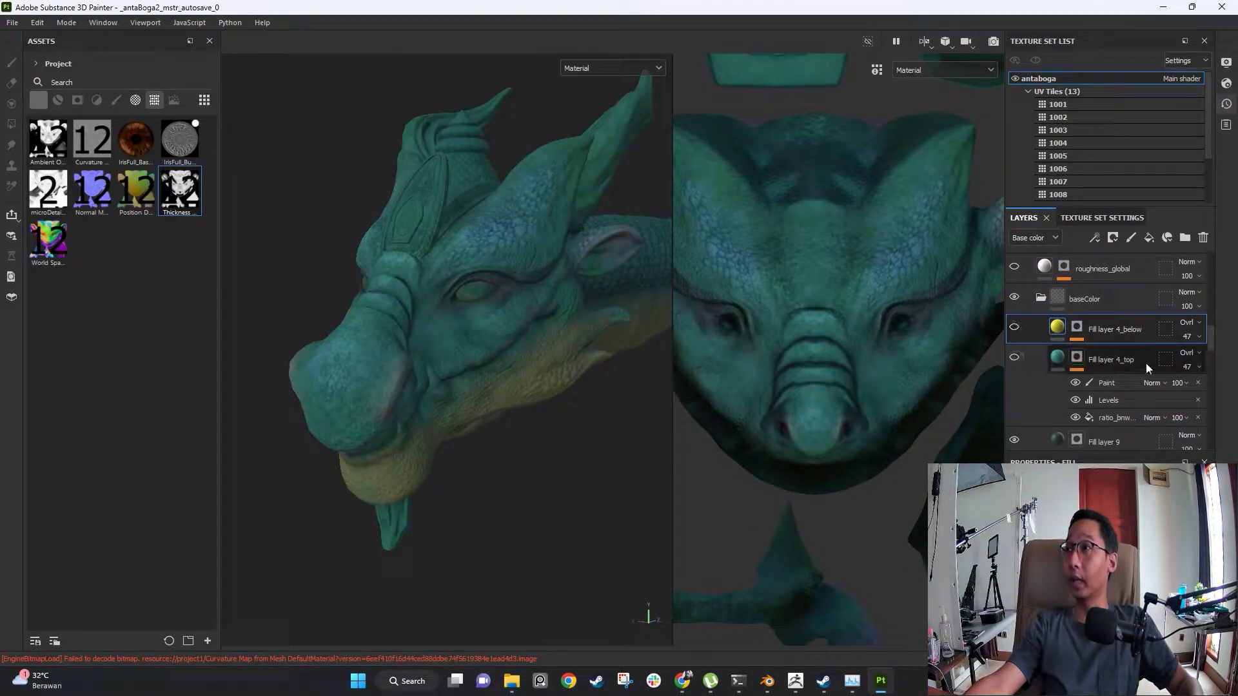
left_click_drag(1208, 338, 1212, 444)
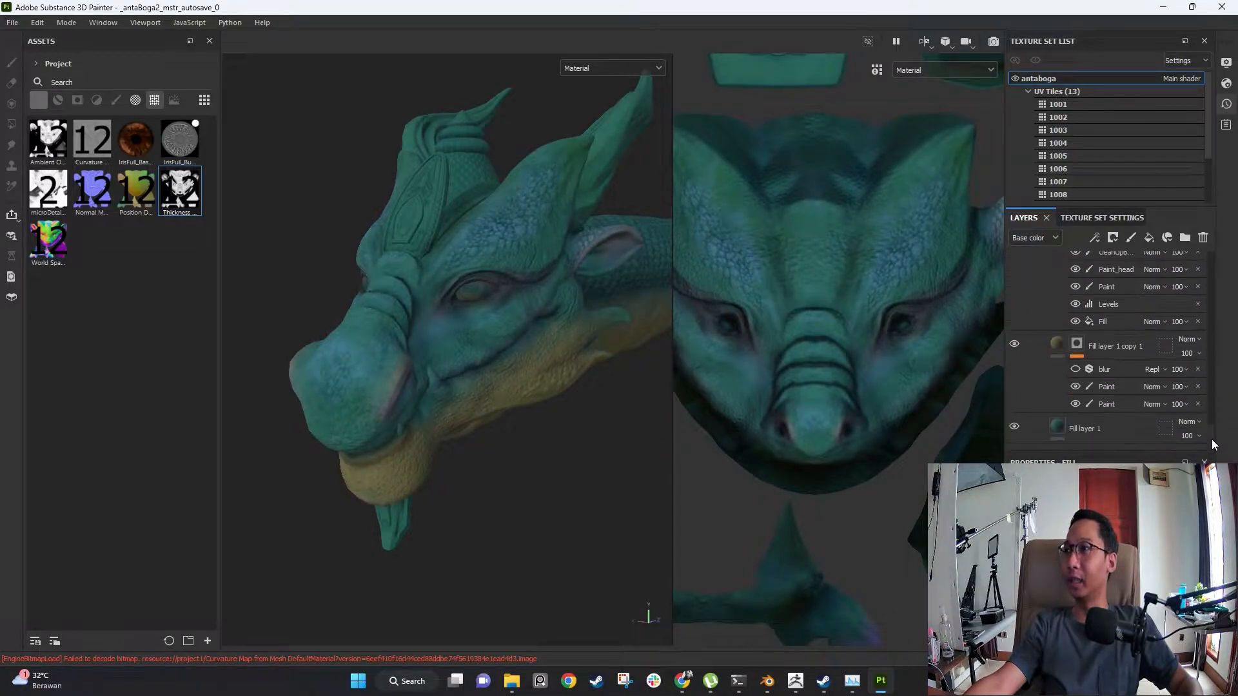
left_click(1015, 344)
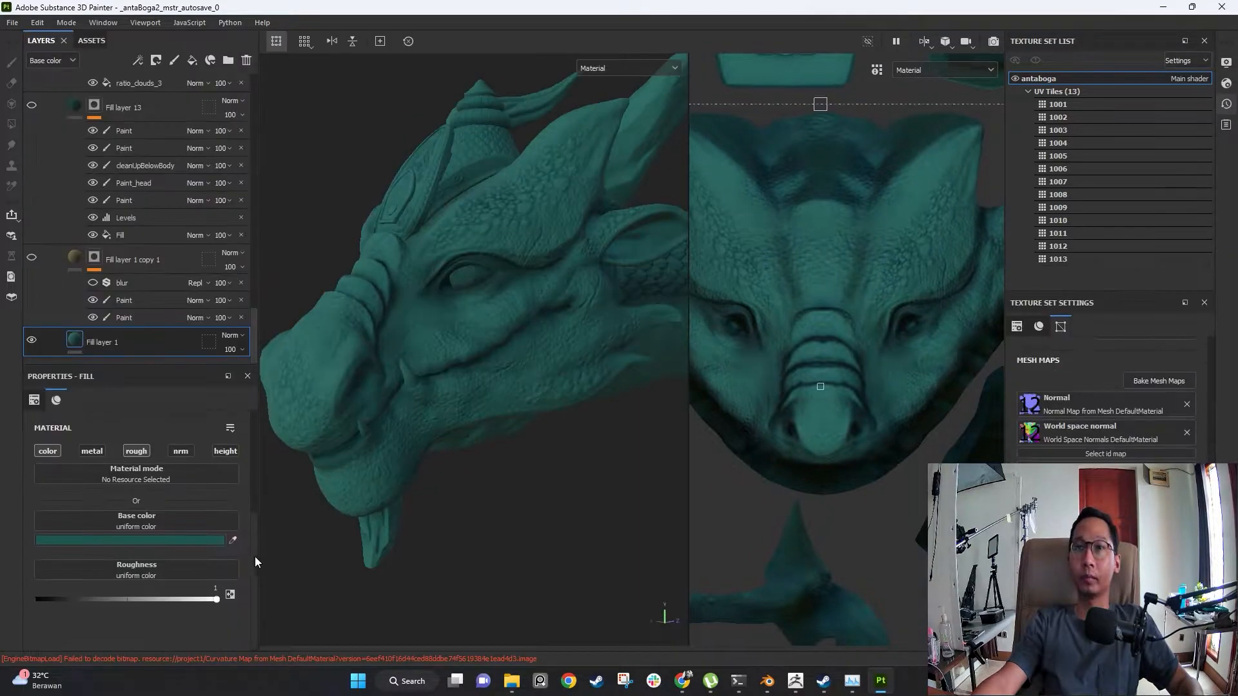
- Review Fill layer 1's fill and material properties and toggle its visibility off and on
left_click_drag(254, 531, 257, 429)
left_click_drag(438, 361, 413, 377, "alt")
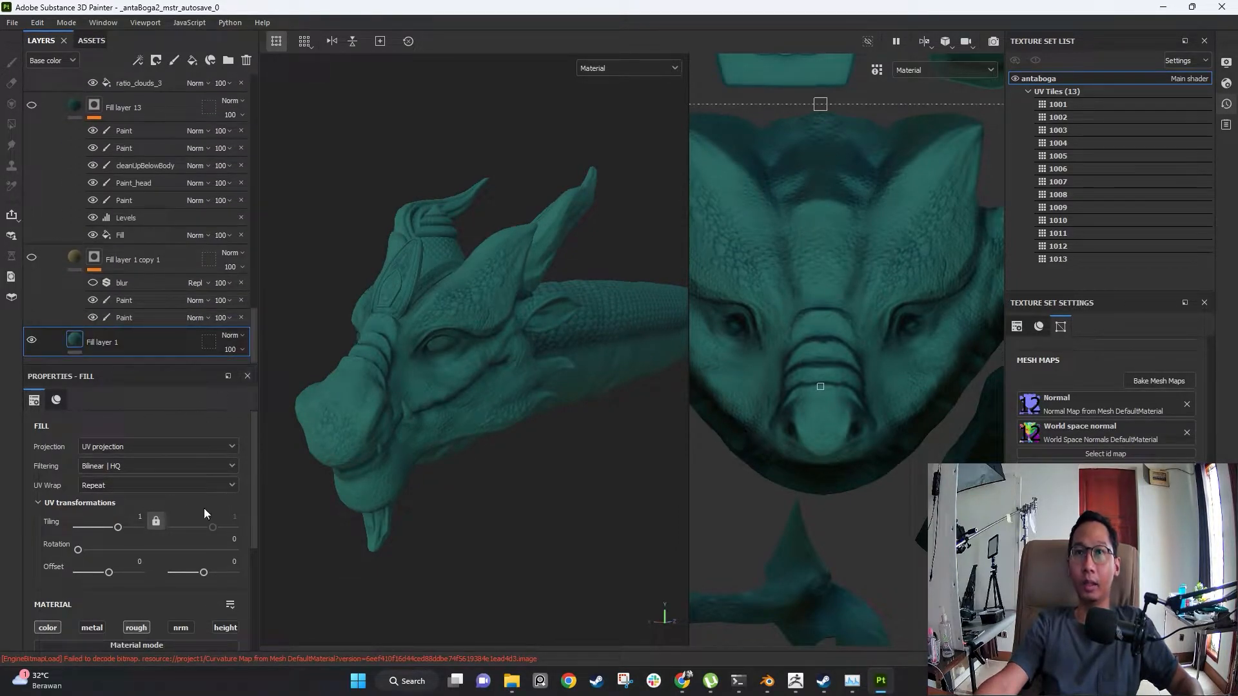
left_click_drag(252, 482, 241, 586)
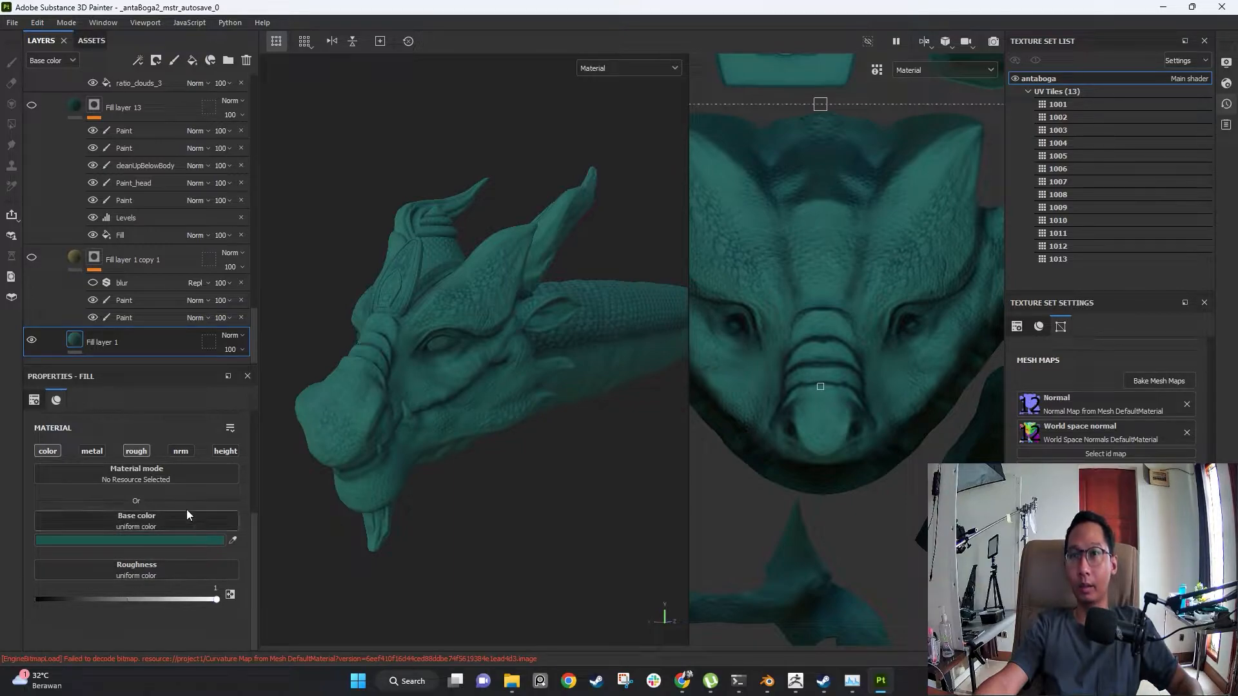
left_click_drag(468, 374, 469, 394, "alt")
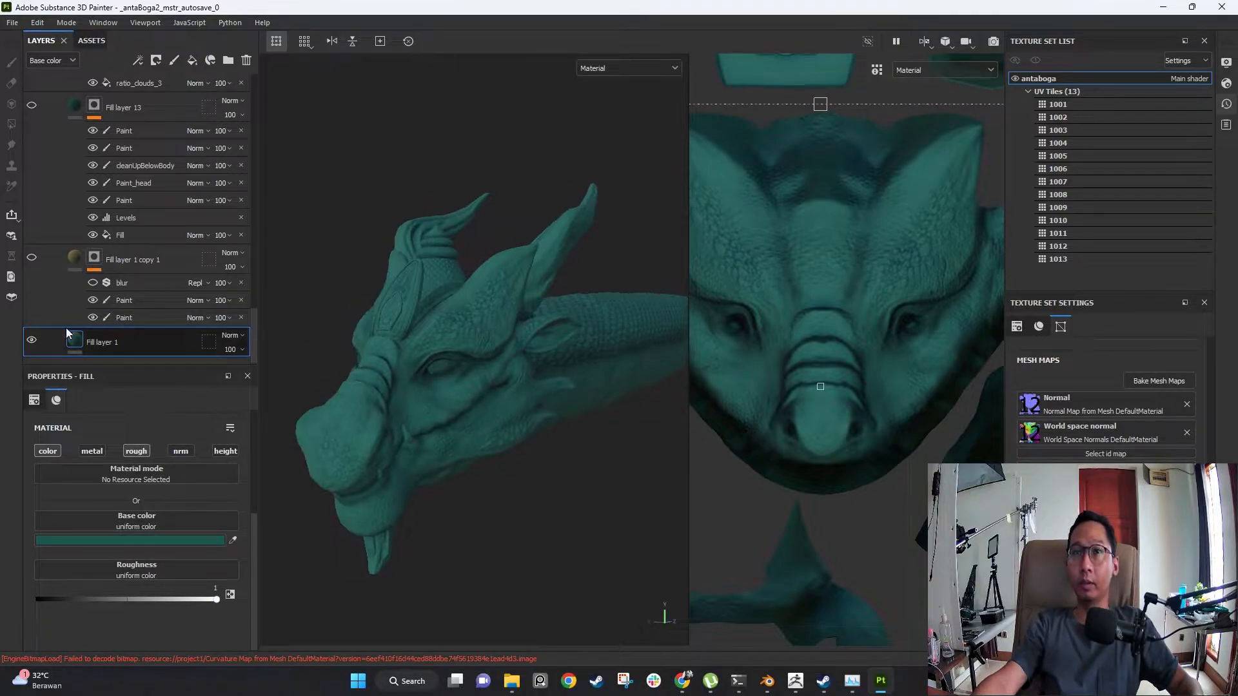
left_click(31, 341)
left_click(32, 340)
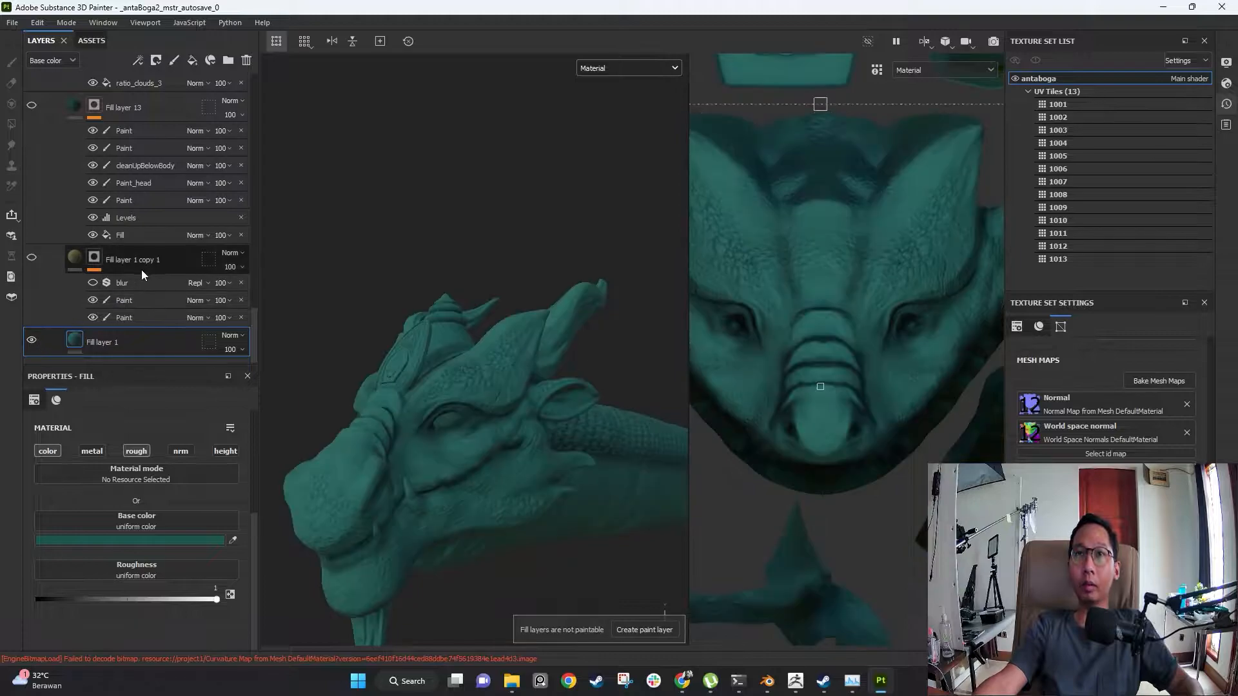
- Show Fill layer 1 copy 1 and inspect its colour along the dragon's body and head
left_click_drag(448, 423, 420, 425, "alt")
right_click_drag(420, 426, 505, 370, "alt")
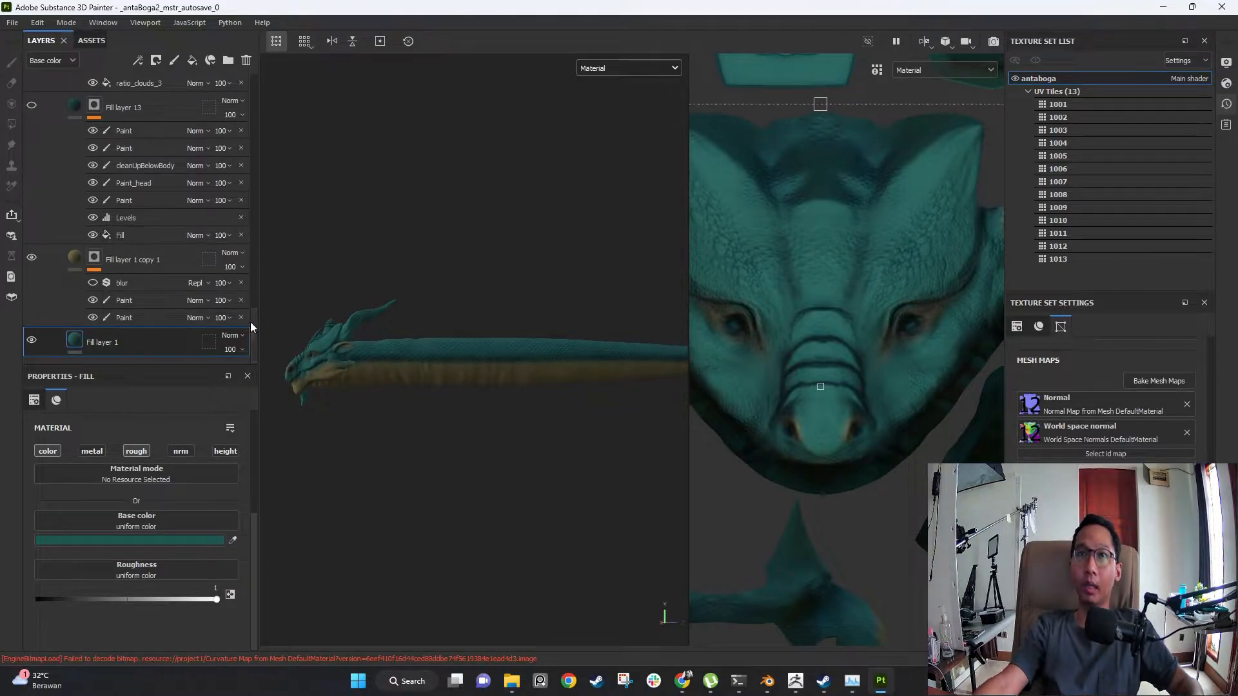
scroll(29, 244, "up", 3)
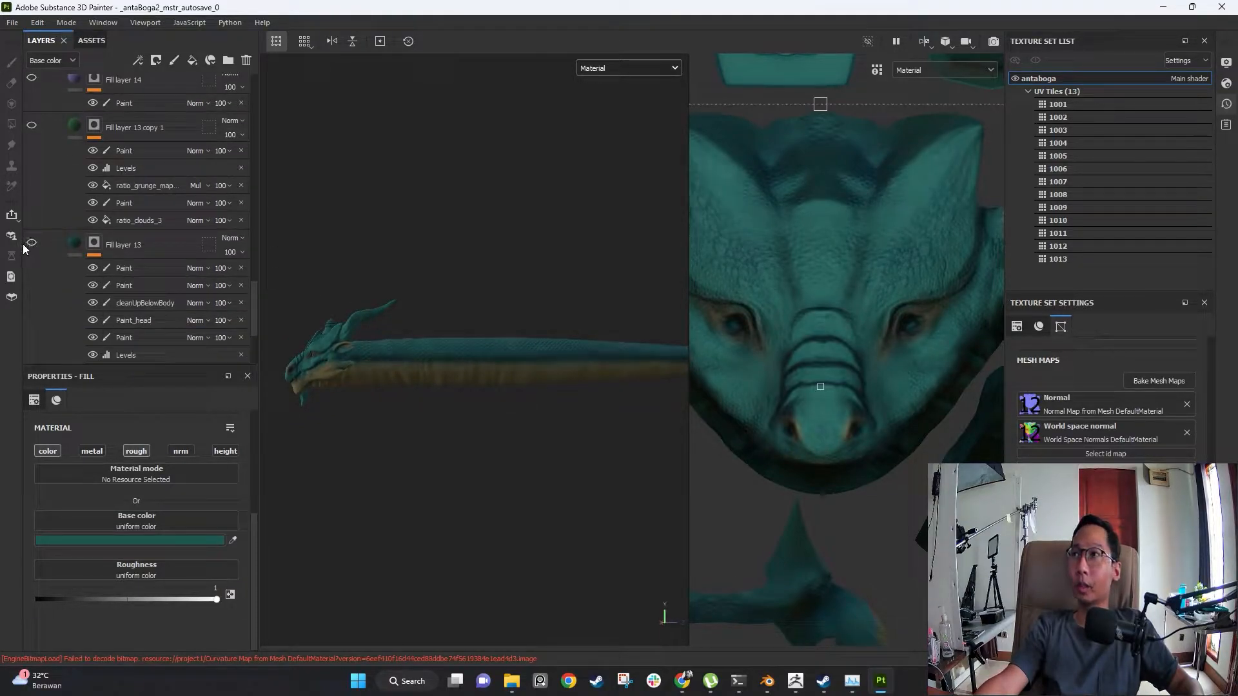
left_click_drag(279, 280, 379, 308, "alt")
right_click_drag(359, 303, 516, 377, "alt")
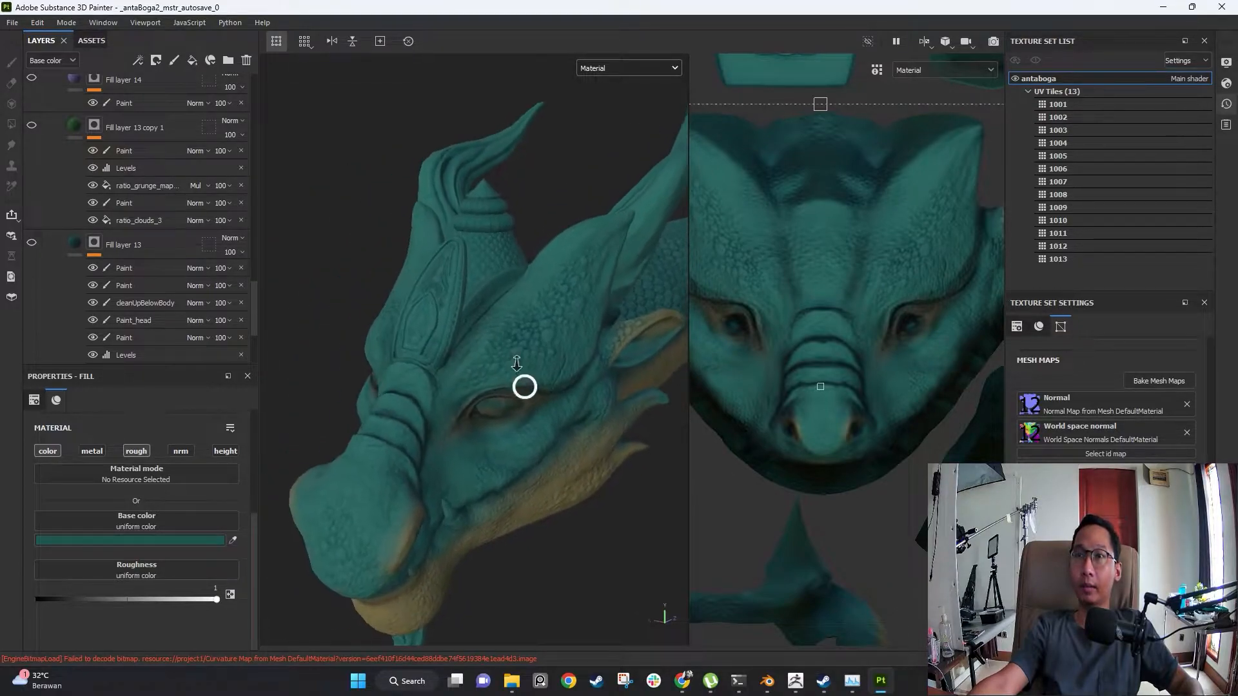
- Show Fill layer 13, display its mask and isolate the mask's thickness map Fill effect
scroll(99, 246, "down", 2)
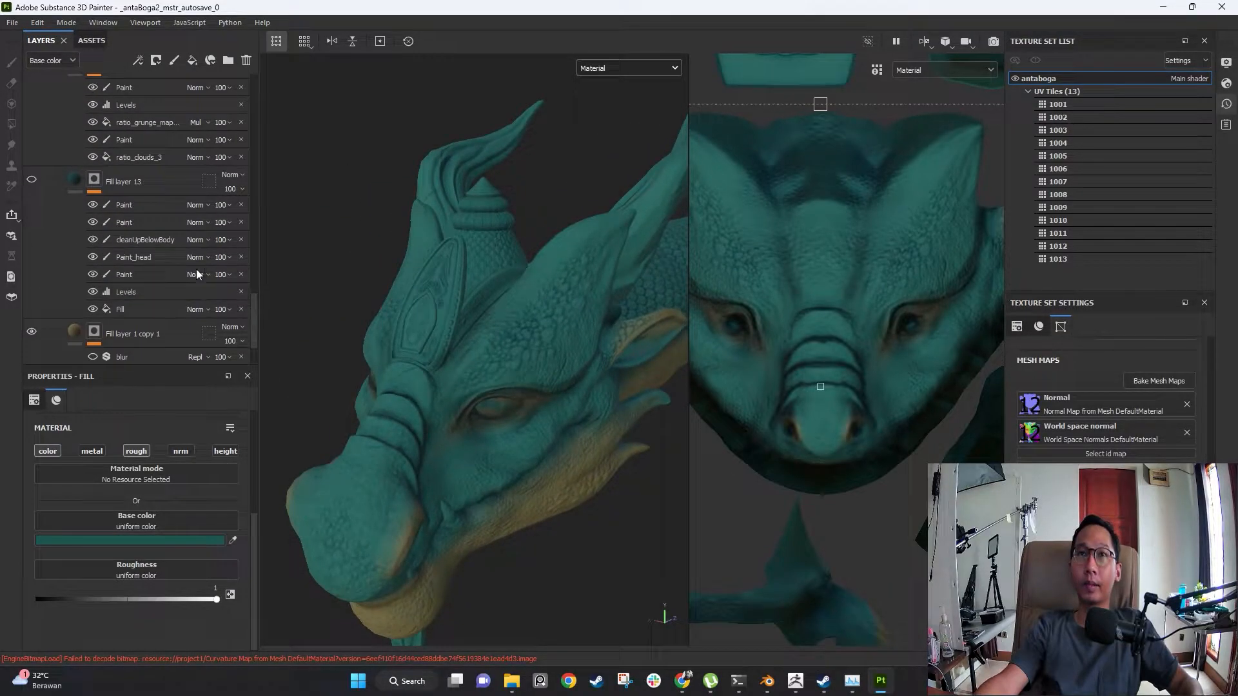
left_click(31, 180)
left_click(94, 180, "alt")
right_click_drag(534, 359, 400, 325, "alt")
left_click(203, 315)
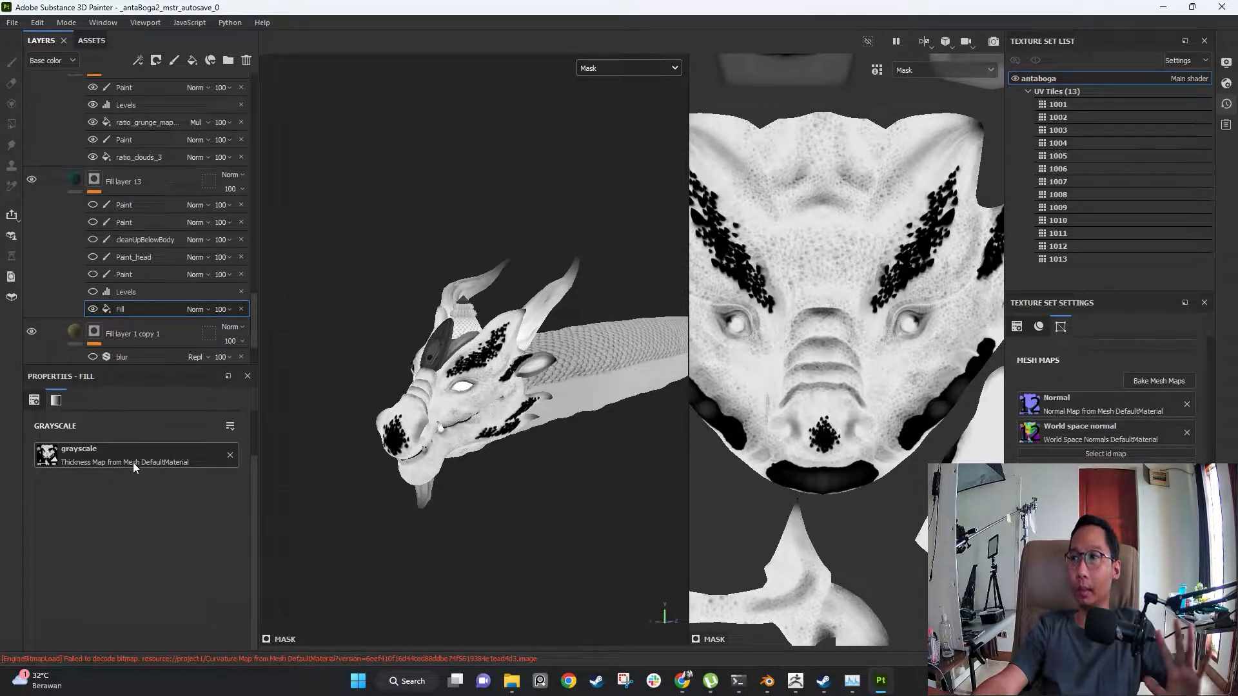
- Re-enable the Levels, Paint, Paint_head and cleanUpBelowBody effects in Fill layer 13's mask one by one
left_click(92, 292)
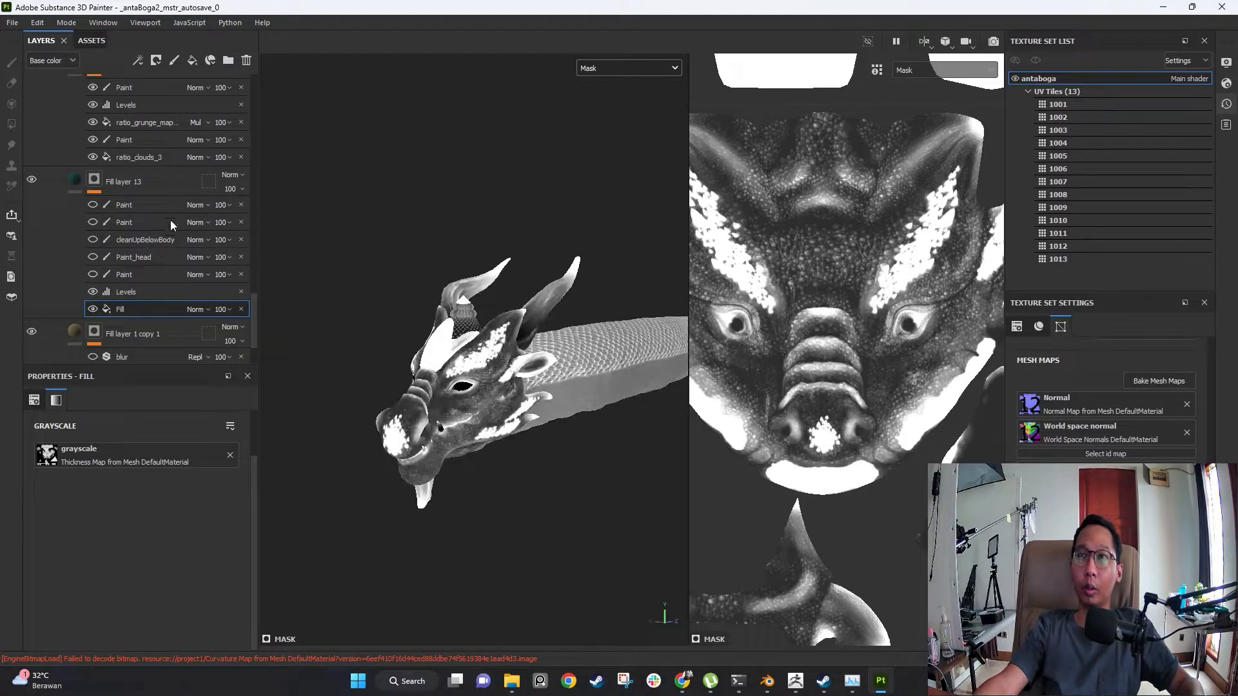
left_click(93, 274)
left_click(93, 257)
left_click(93, 239)
left_click(93, 221)
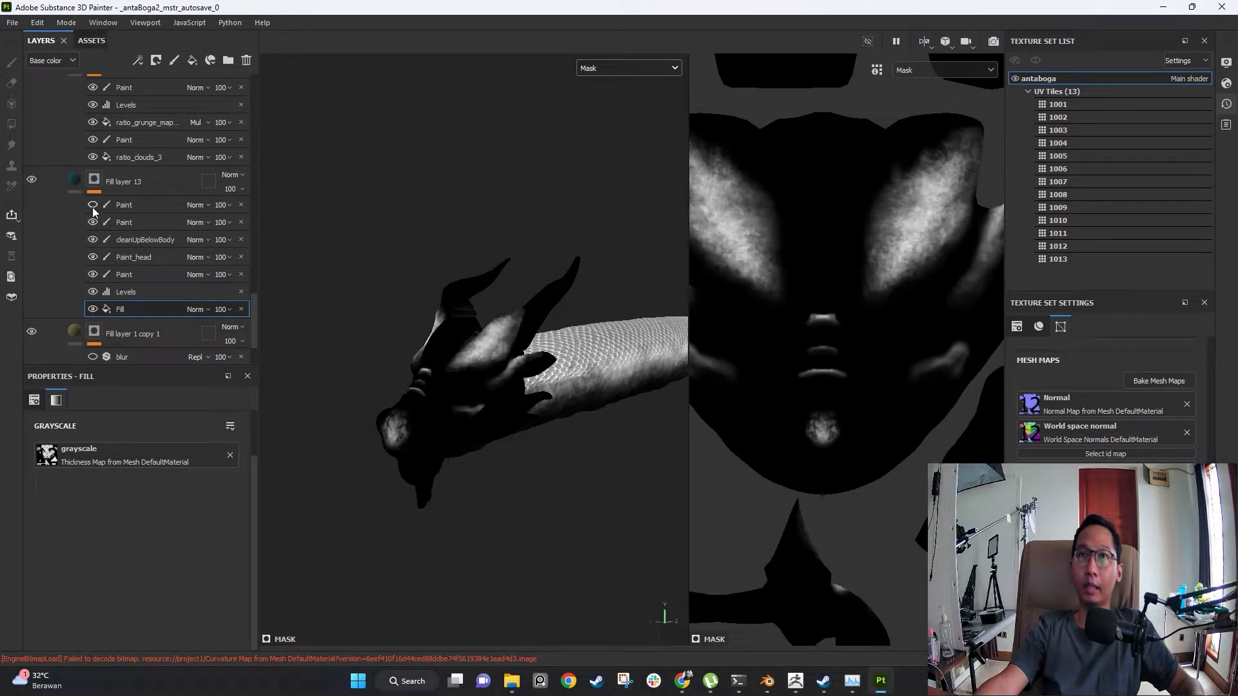
left_click(93, 204)
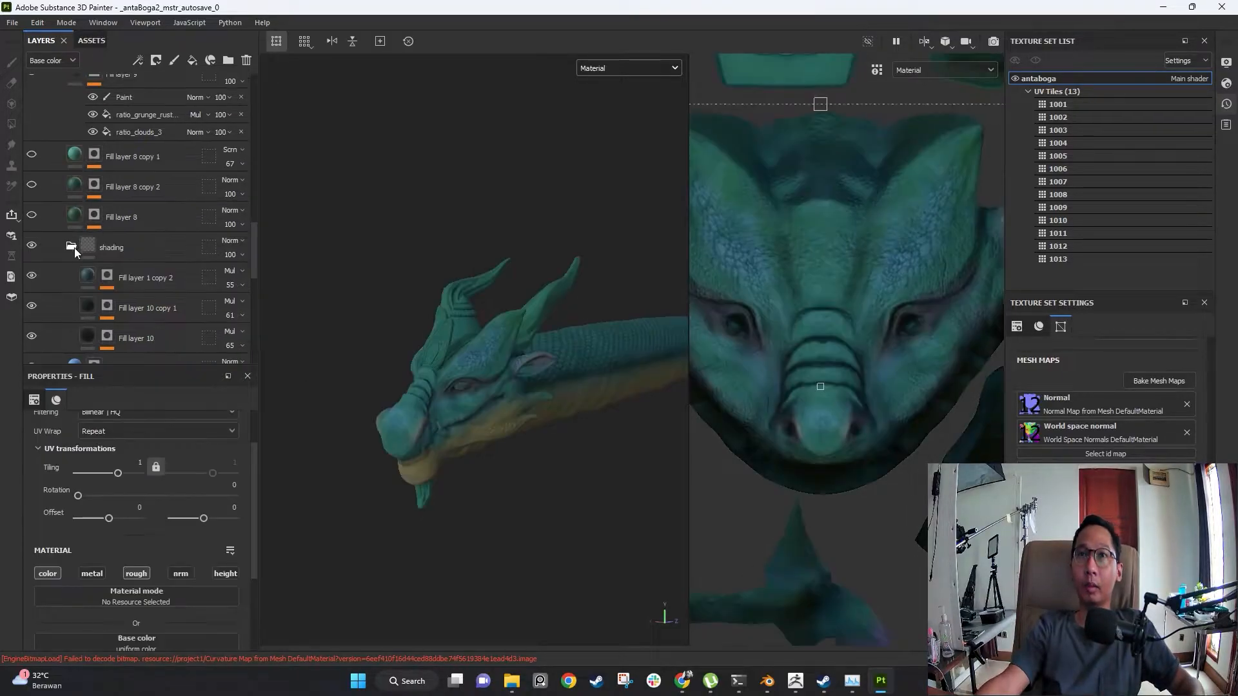
- Compare the dragon with the shading folder hidden and shown, and select Fill layer 10 inside that folder
left_click_drag(252, 267, 253, 292)
left_click(71, 99)
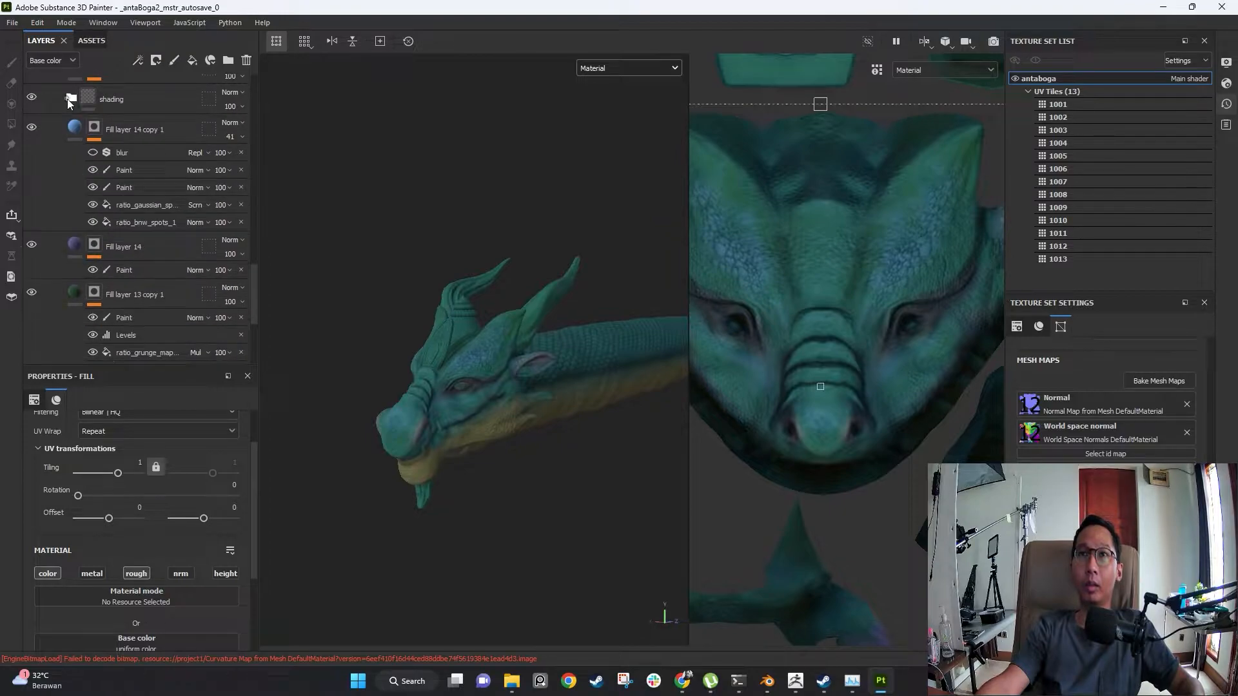
left_click(32, 97)
scroll(97, 256, "up", 3)
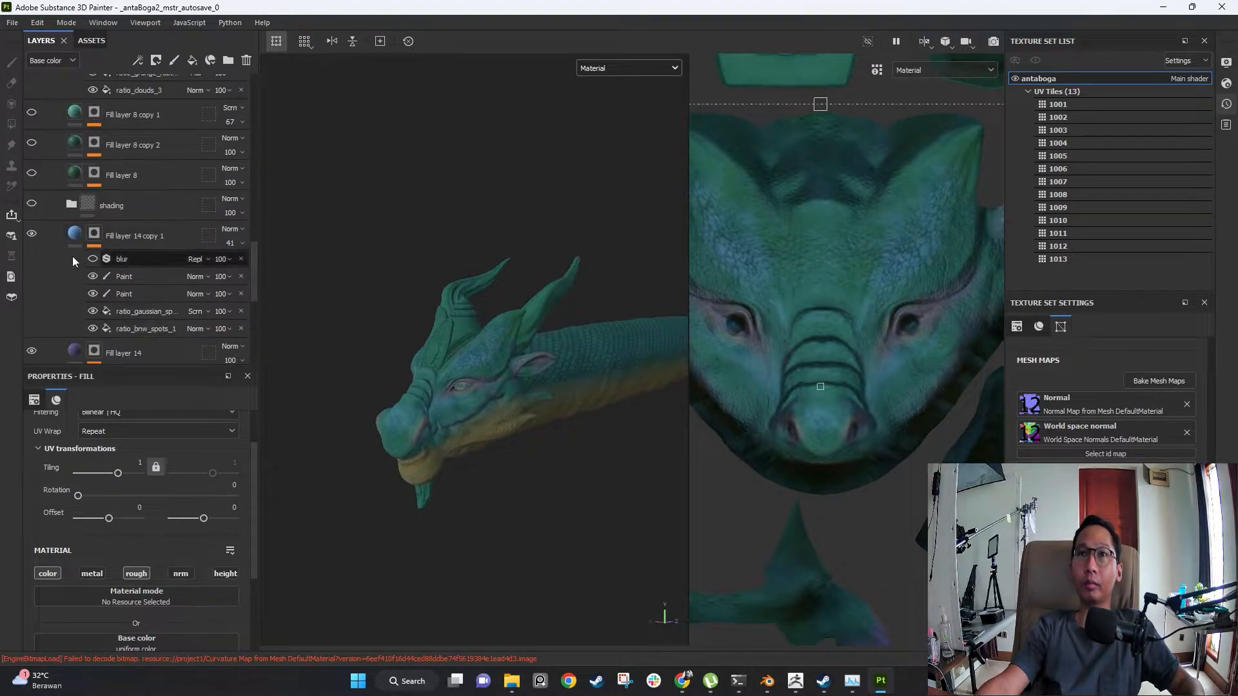
left_click(31, 205)
left_click(72, 204)
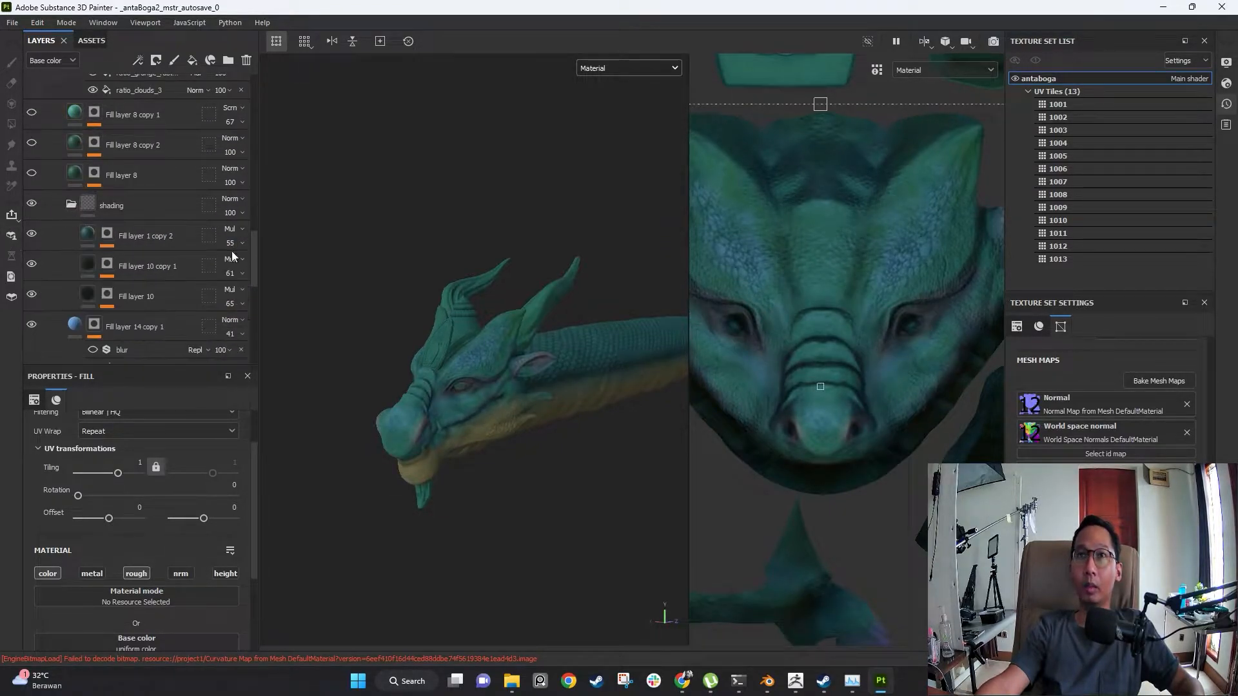
left_click(160, 298)
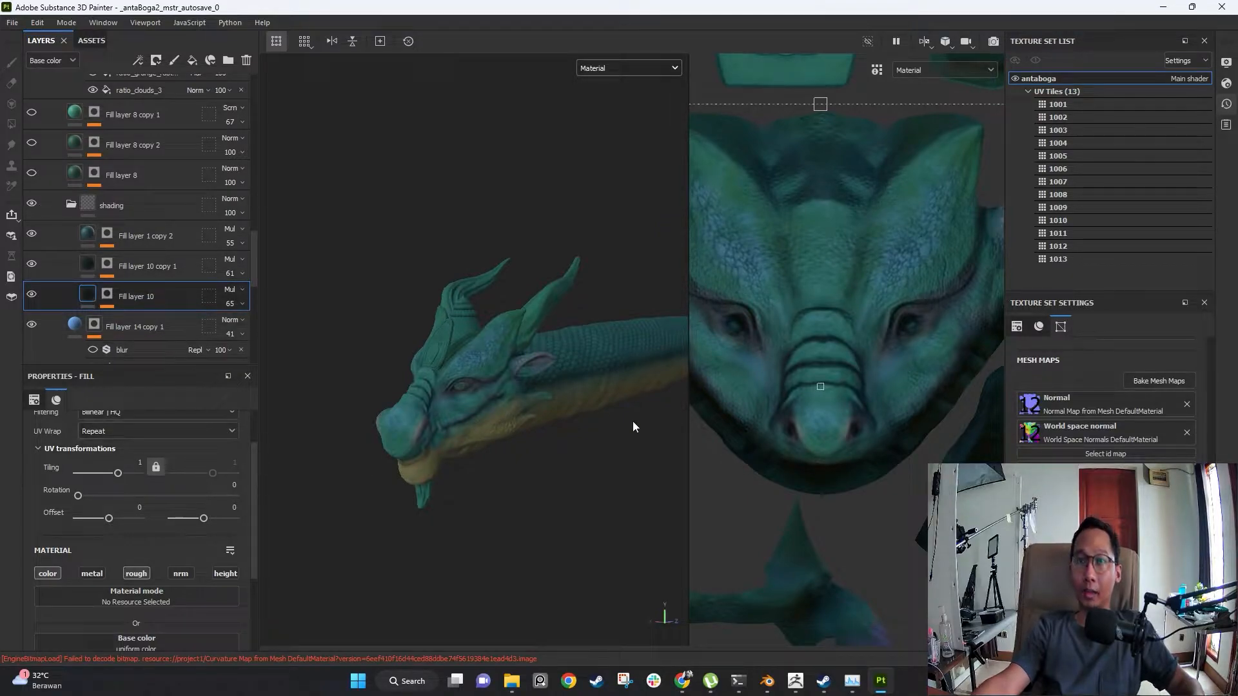
- Examine the shading in the creases around the dragon's eyes, snout and jaw from several angles
left_click_drag(462, 439, 469, 349, "alt")
right_click_drag(469, 349, 509, 477, "alt")
mouse_move(509, 477)
left_mouse_down("alt")
mouse_move(530, 461)
mouse_move(523, 470)
left_mouse_up("alt")
middle_click_drag(464, 406, 428, 449, "alt")
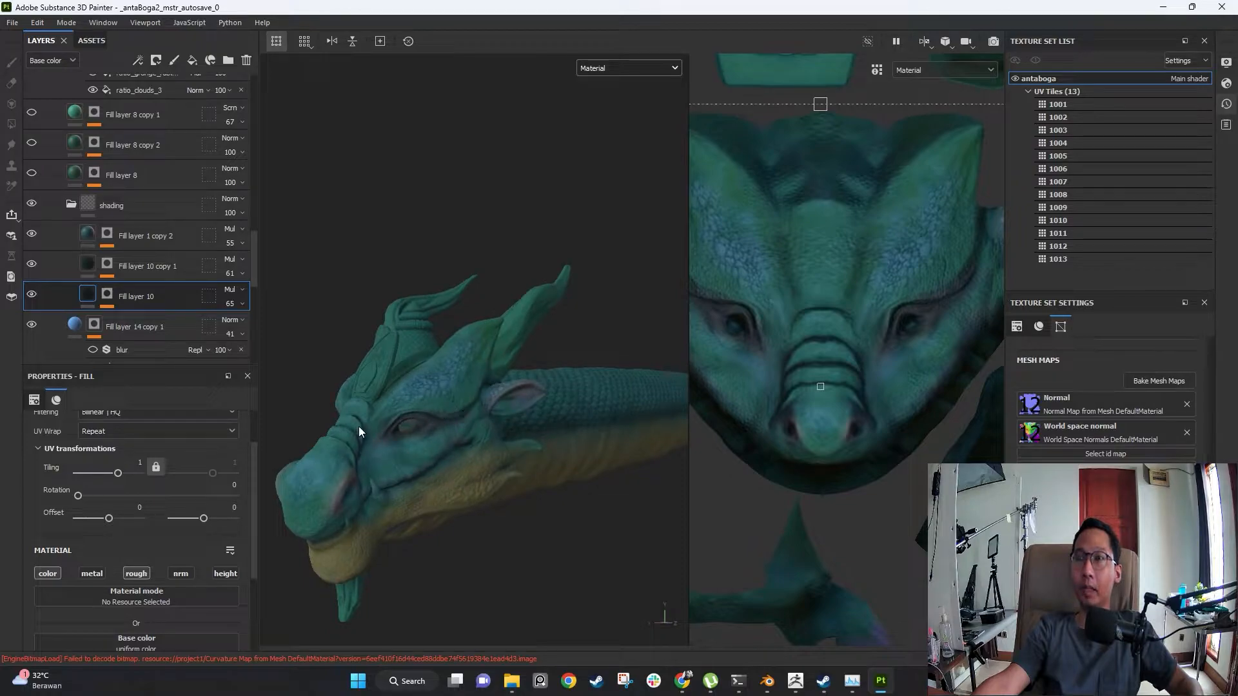
left_click_drag(360, 430, 376, 464, "alt")
right_click_drag(376, 465, 428, 462, "alt")
left_click_drag(428, 461, 469, 348, "alt")
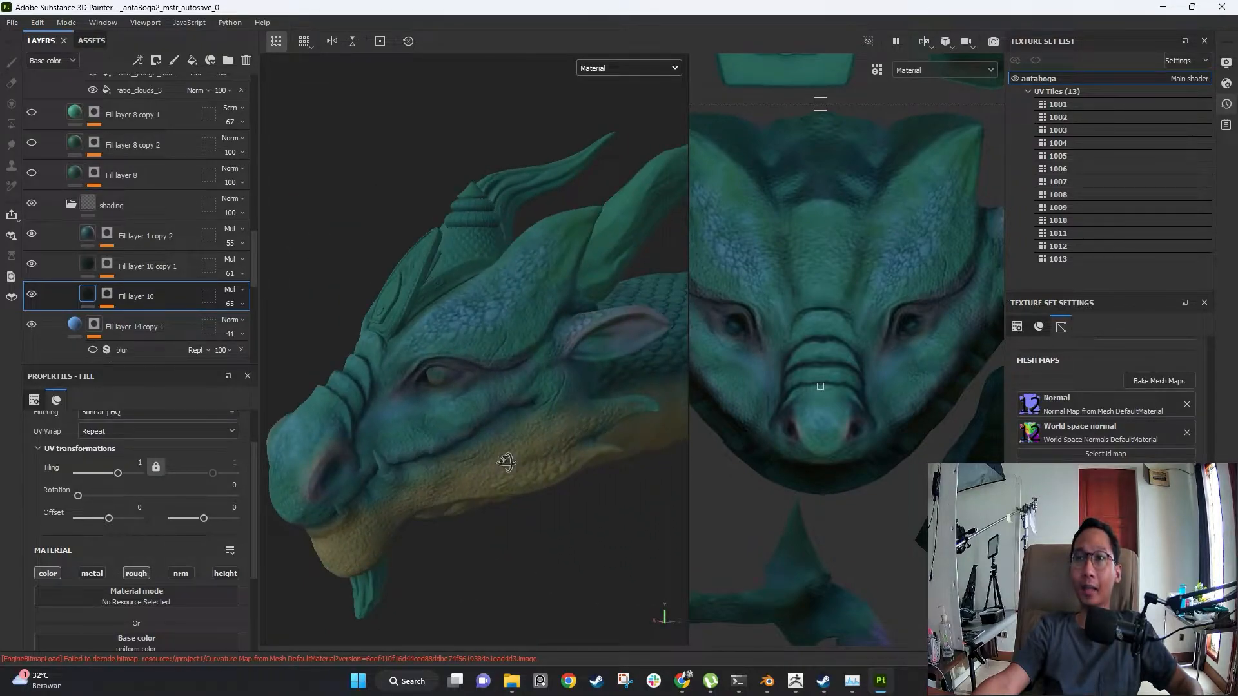
left_click_drag(505, 463, 471, 358, "alt")
right_click_drag(471, 359, 492, 391, "alt")
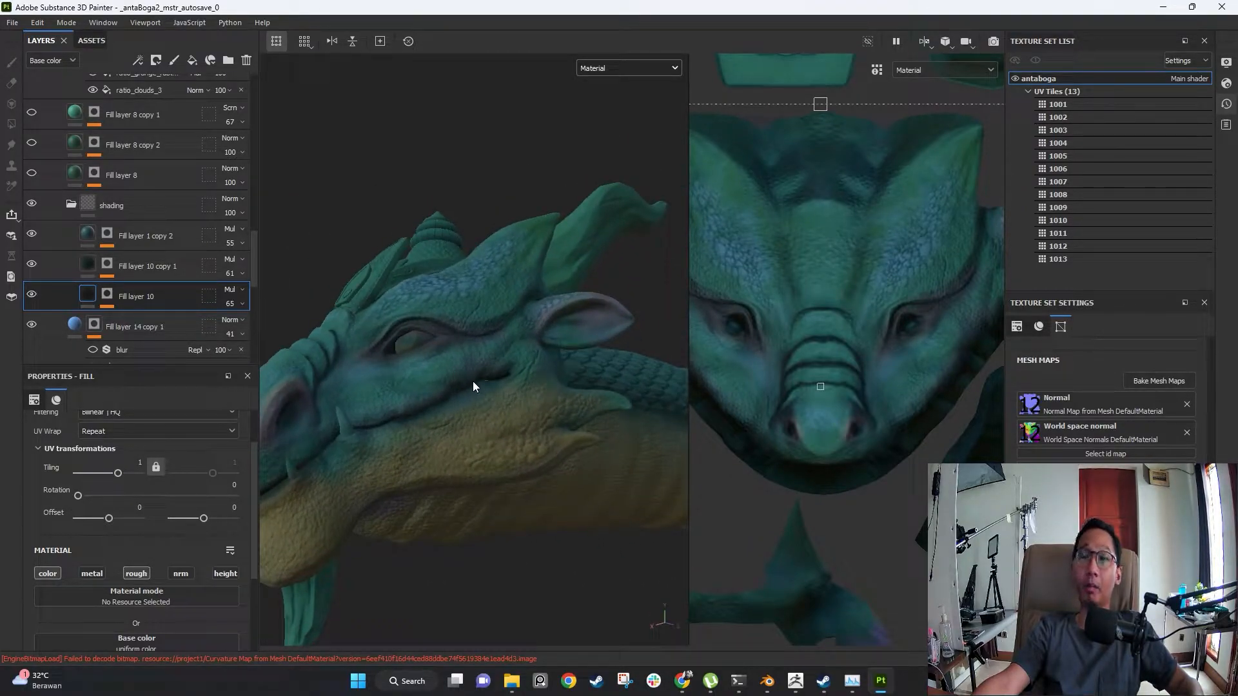
left_click_drag(497, 367, 480, 372, "alt")
- Collapse the shading folder and show the Fill layer 8 variants above it, including Fill layer 8 copy 1
left_click(73, 204)
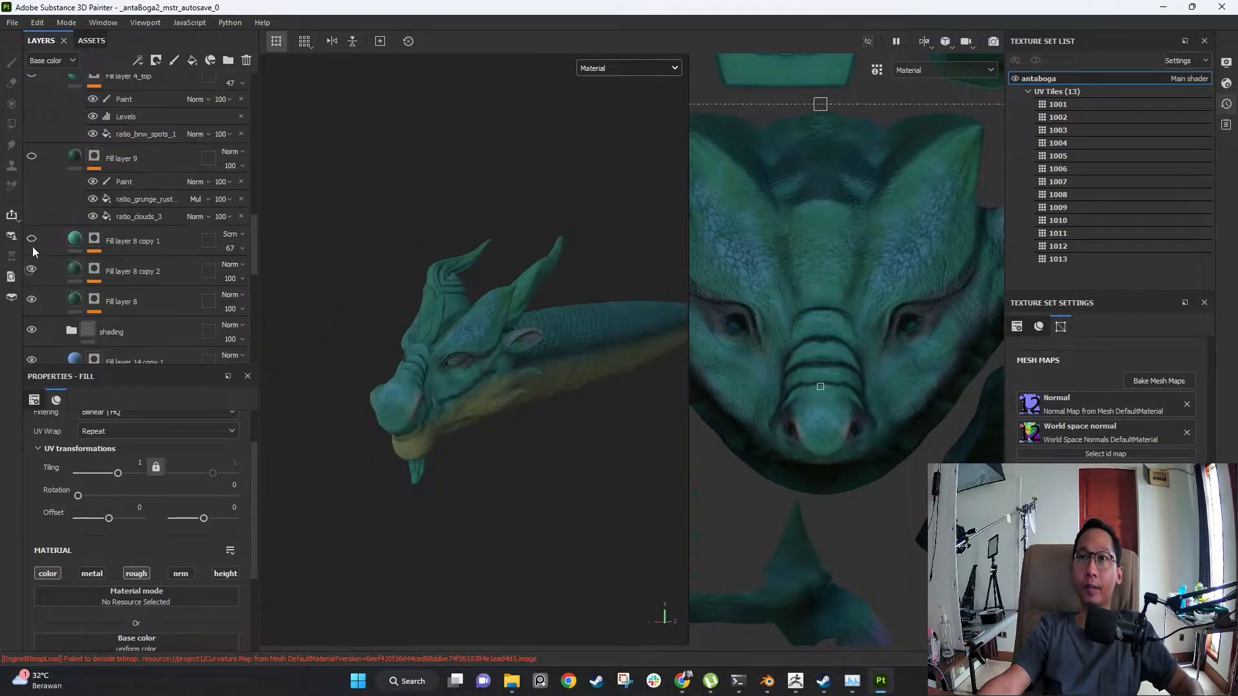
left_click(35, 242)
left_click_drag(410, 266, 452, 348, "alt")
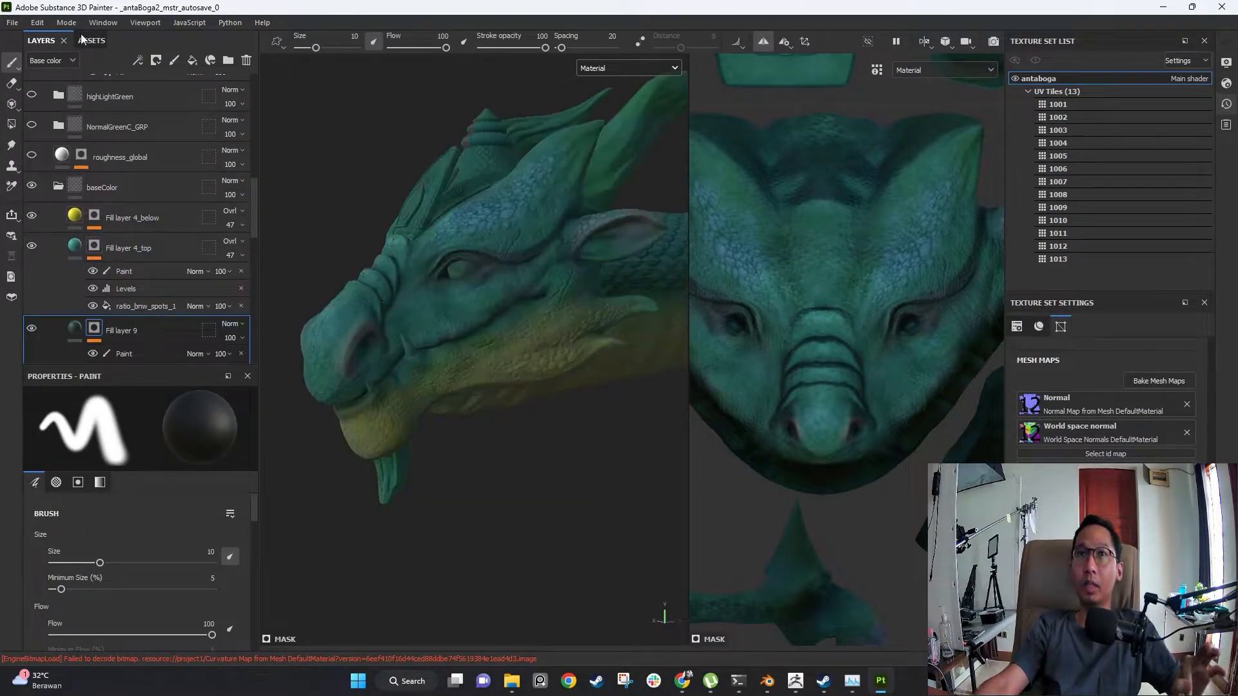
- Review the project's texture map assets, including the normal map, and return to the layer stack
left_click(94, 40)
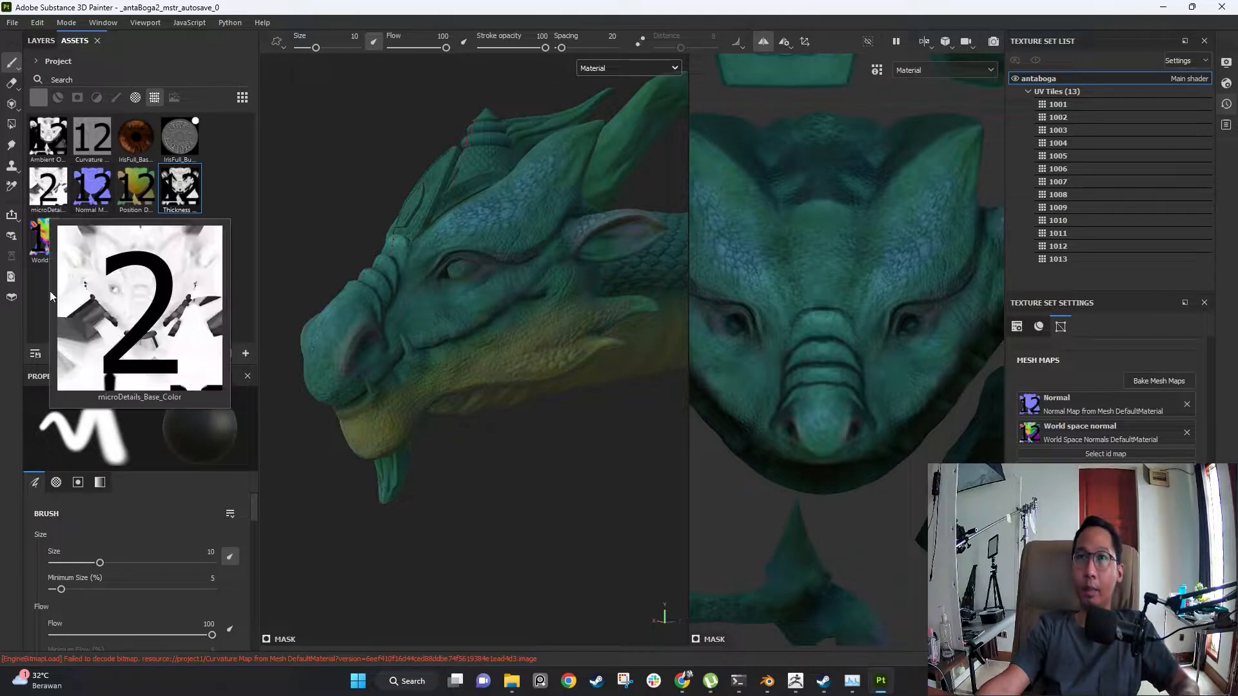
left_click(96, 193)
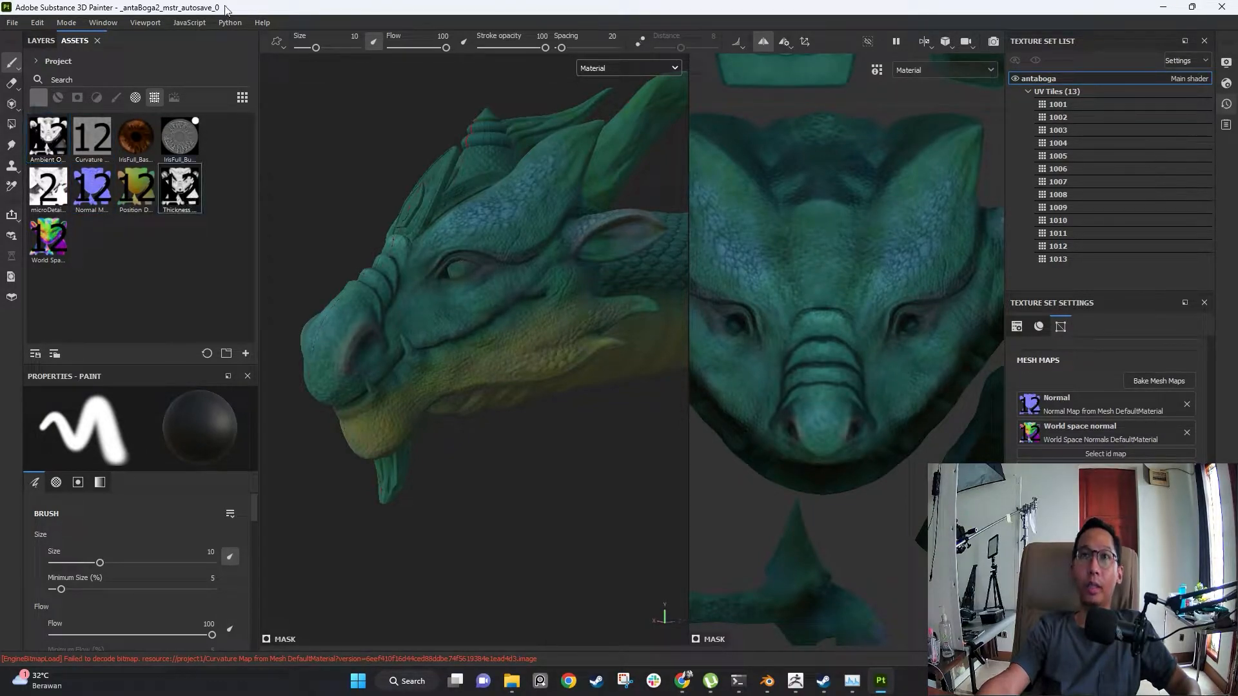
left_click(40, 40)
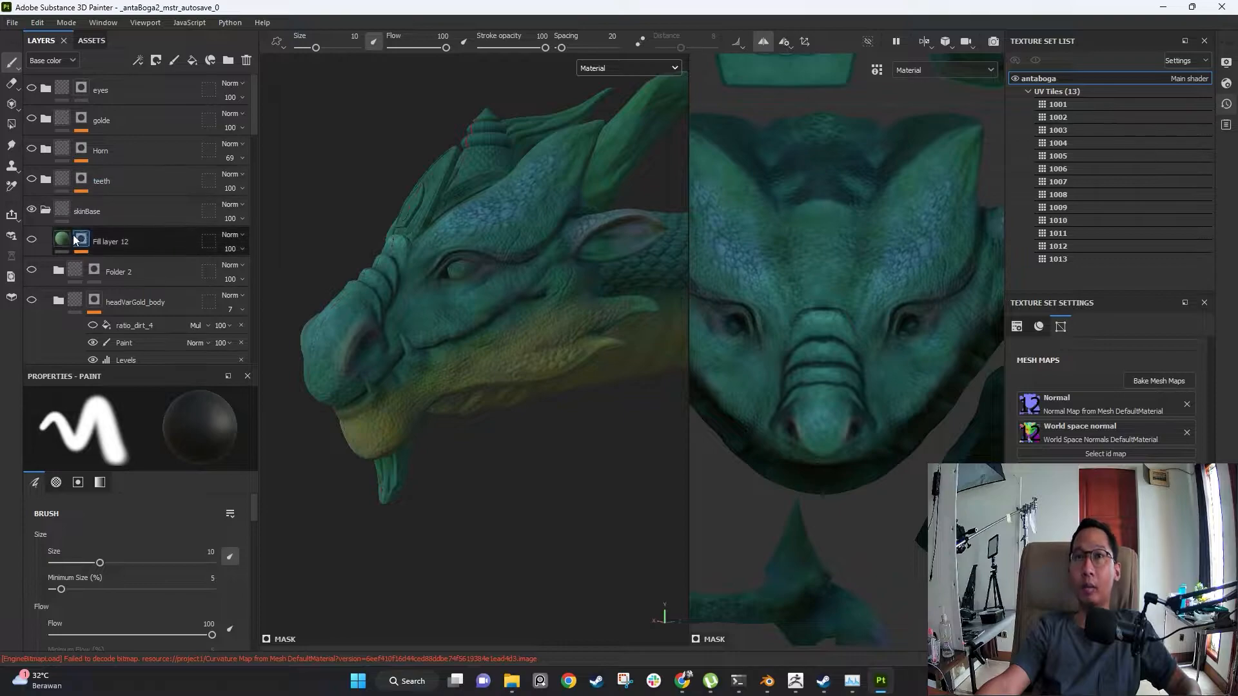
- Show the roughness_global layer and select the curvature map Fill in its mask
left_click_drag(253, 131, 250, 218)
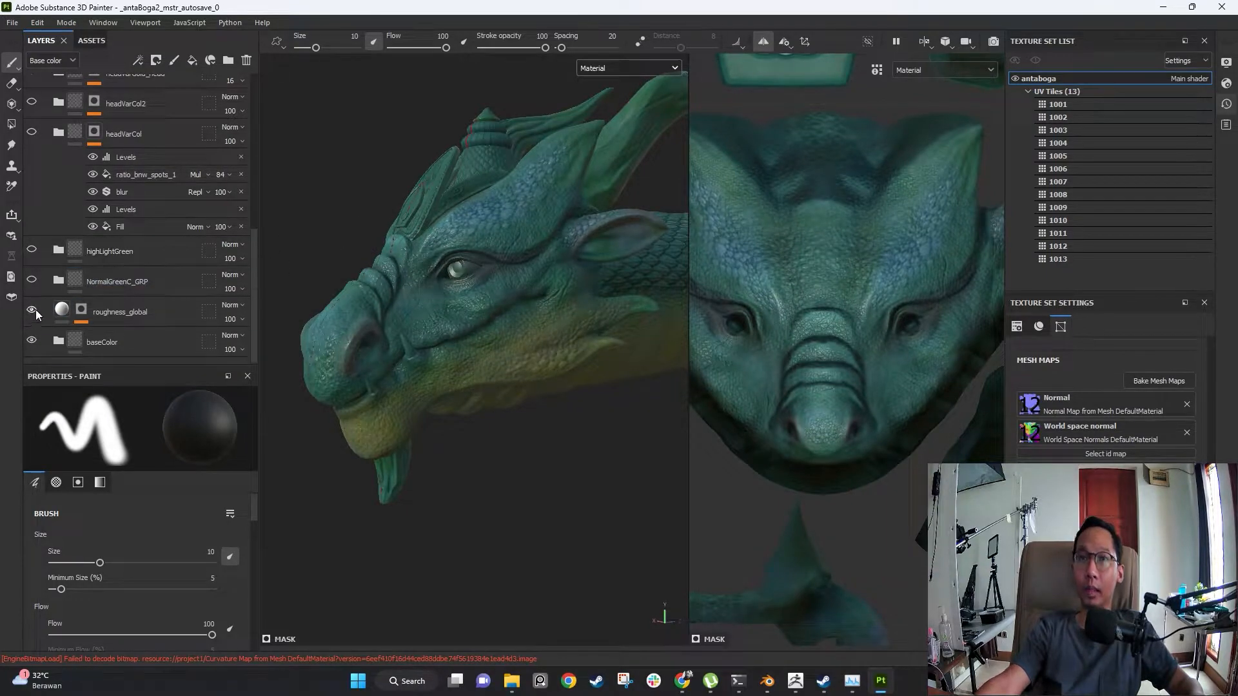
left_click(32, 310)
left_click_drag(386, 290, 401, 335, "alt")
right_click_drag(361, 342, 384, 351, "alt")
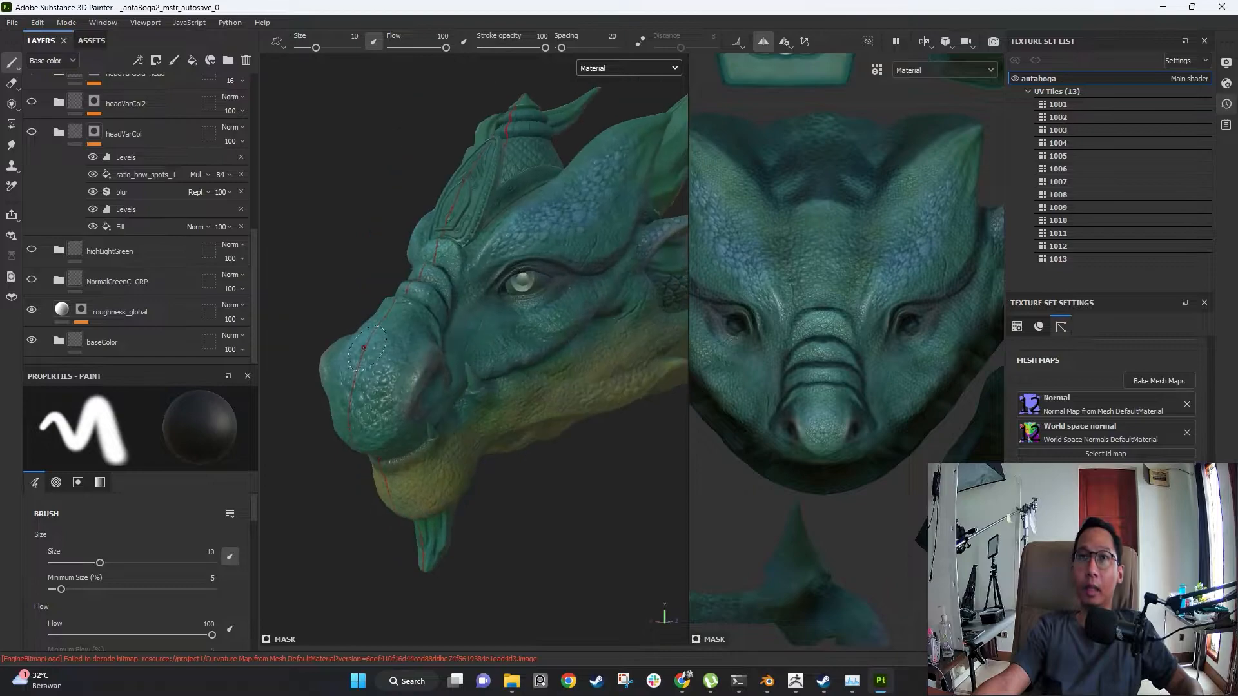
left_click(81, 310)
left_click(107, 317)
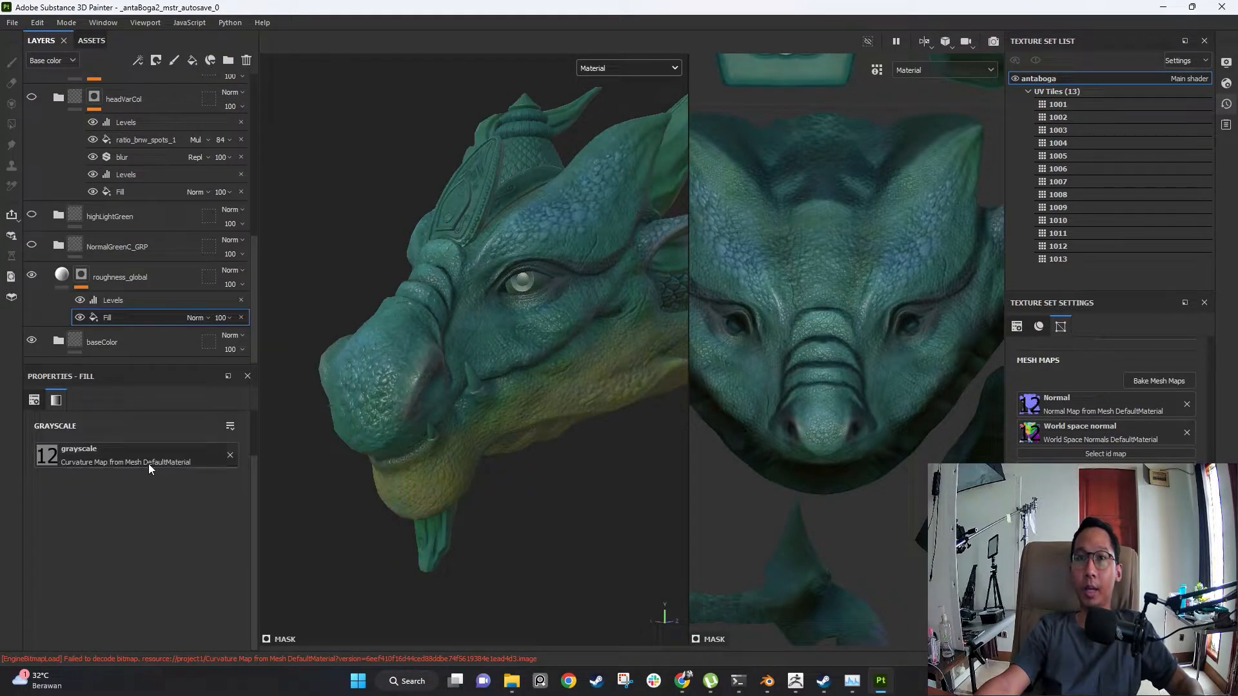
- View the roughness_global mask on the dragon and compare it with its Levels effect hidden and shown
left_click(84, 278, "alt")
left_click(80, 300)
right_click_drag(477, 364, 516, 377, "alt")
right_click_drag(571, 253, 442, 249, "alt")
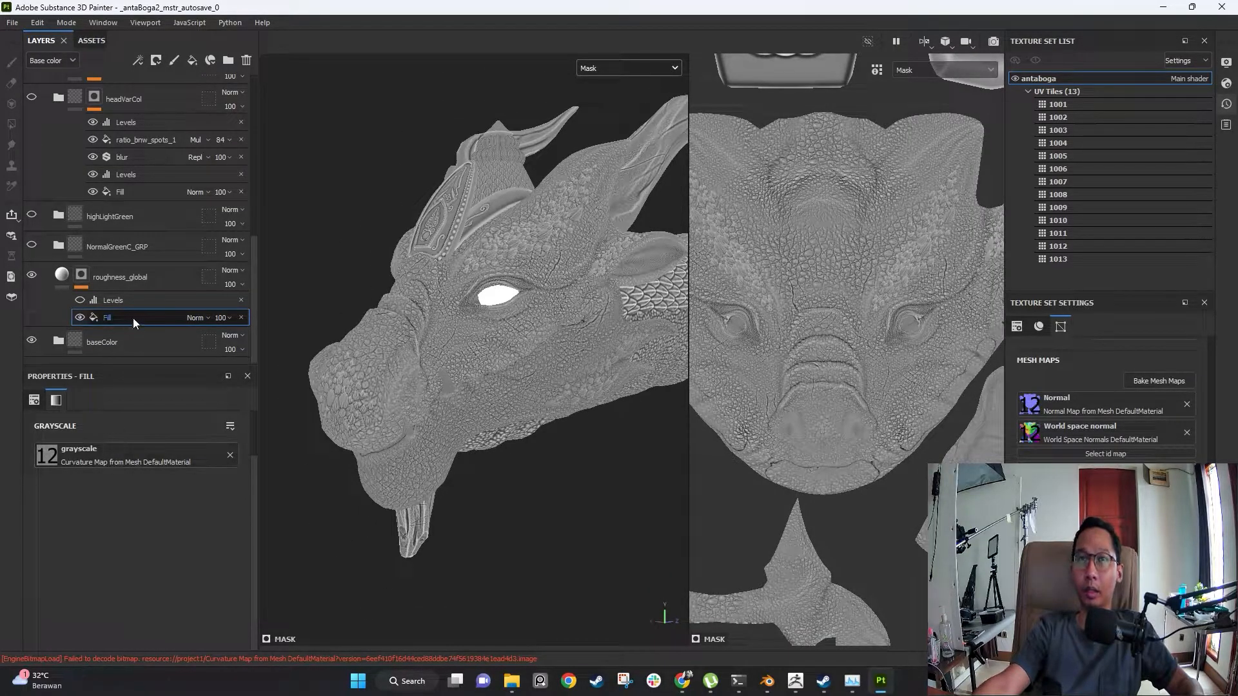
left_click(80, 299)
left_click_drag(361, 277, 442, 276, "alt")
middle_click_drag(442, 276, 321, 271, "alt")
right_click_drag(591, 323, 477, 316, "alt")
middle_click_drag(477, 316, 457, 338, "alt")
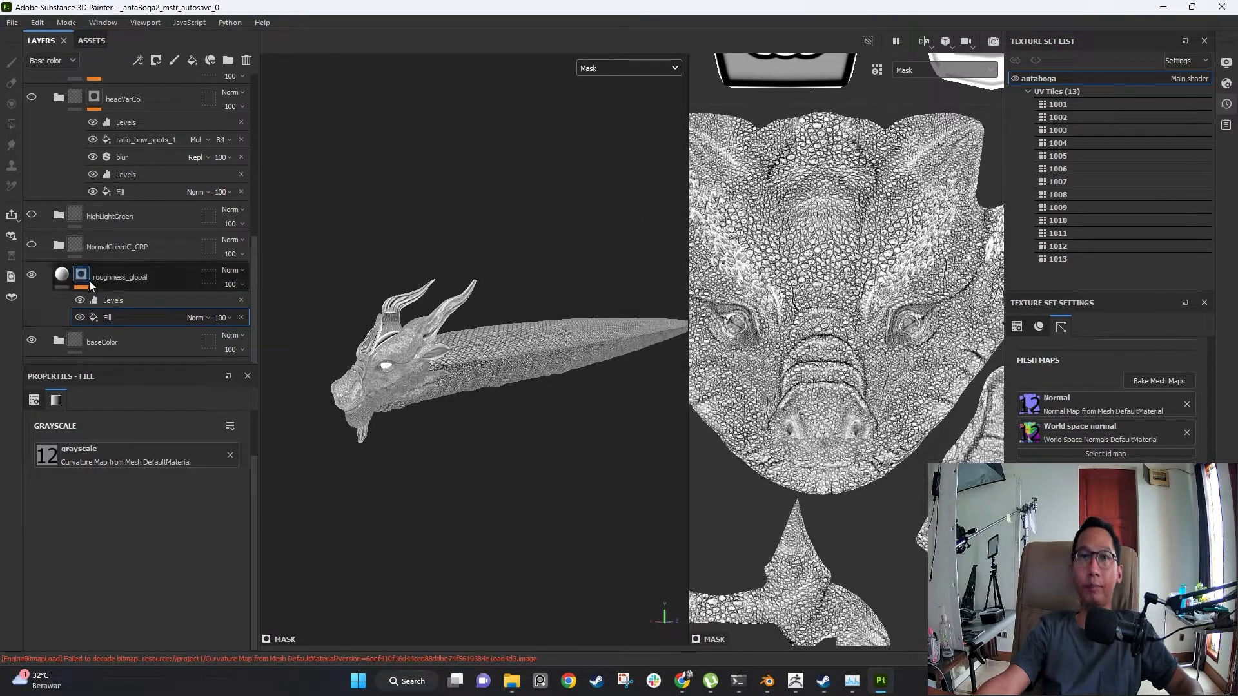
- Return to the material view, select the roughness_global fill, and examine its effect along the dragon's head and body
left_click(61, 277)
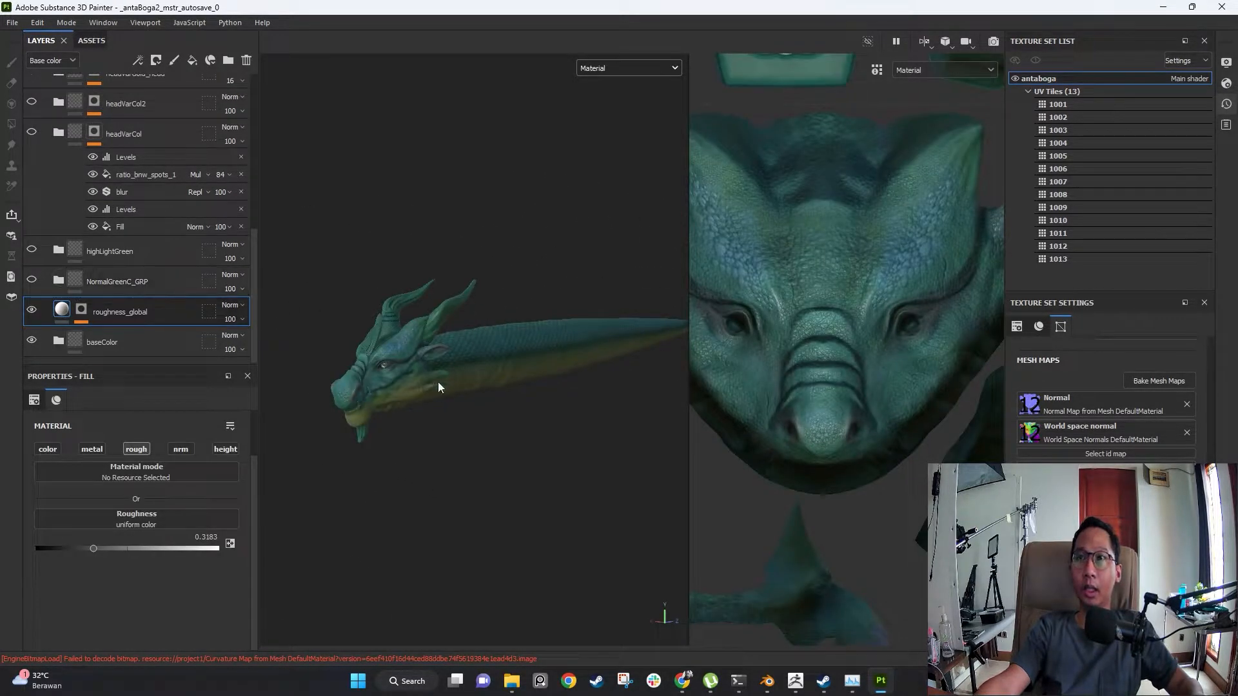
left_click_drag(311, 354, 362, 304, "alt")
right_click_drag(362, 304, 533, 312, "alt")
middle_click_drag(533, 312, 439, 283, "alt")
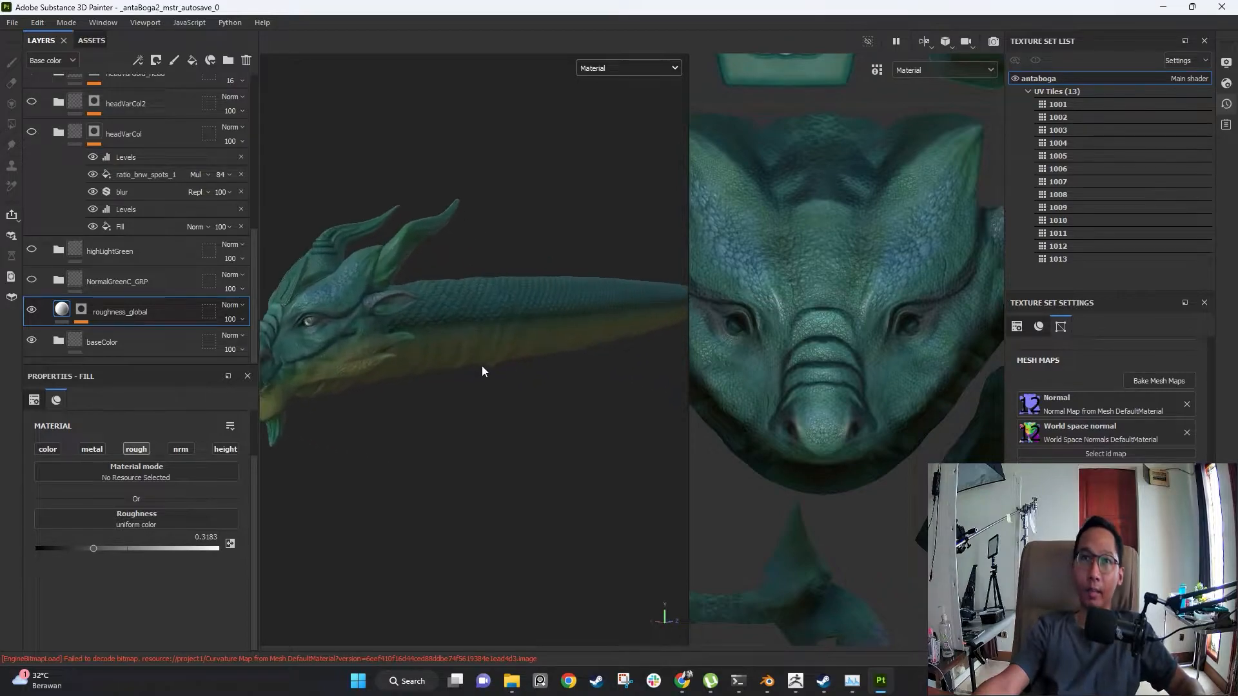
left_click_drag(482, 369, 442, 357, "alt")
middle_click_drag(441, 358, 513, 350, "alt")
left_click_drag(514, 351, 486, 357, "alt")
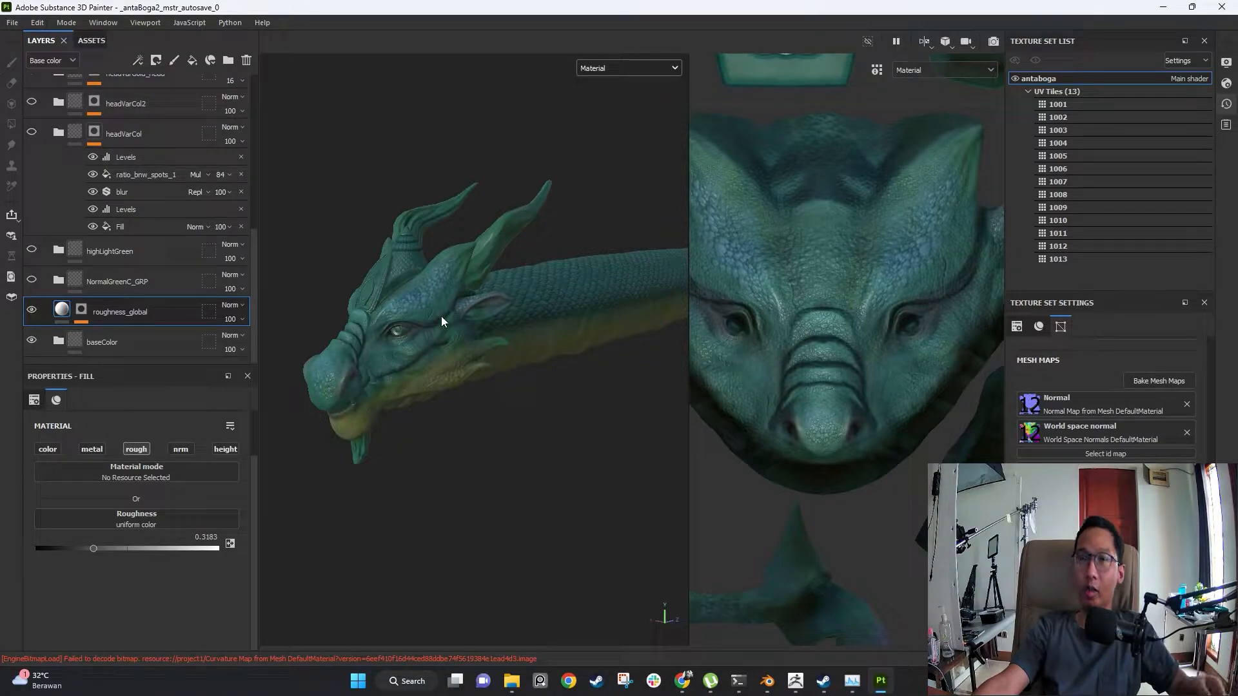
- Expand the NormalGreenC_GRP folder to reveal its top and below fill layers
left_click(58, 282)
left_click(58, 282)
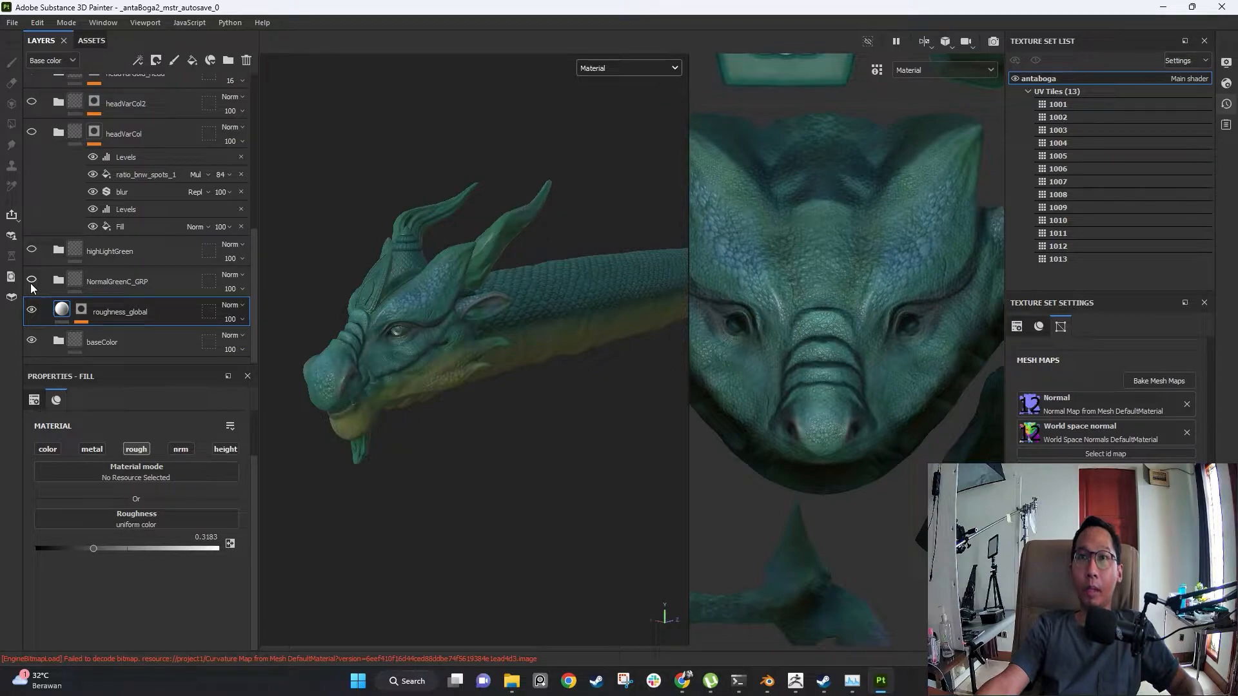
left_click(59, 284)
left_click_drag(257, 273, 249, 311)
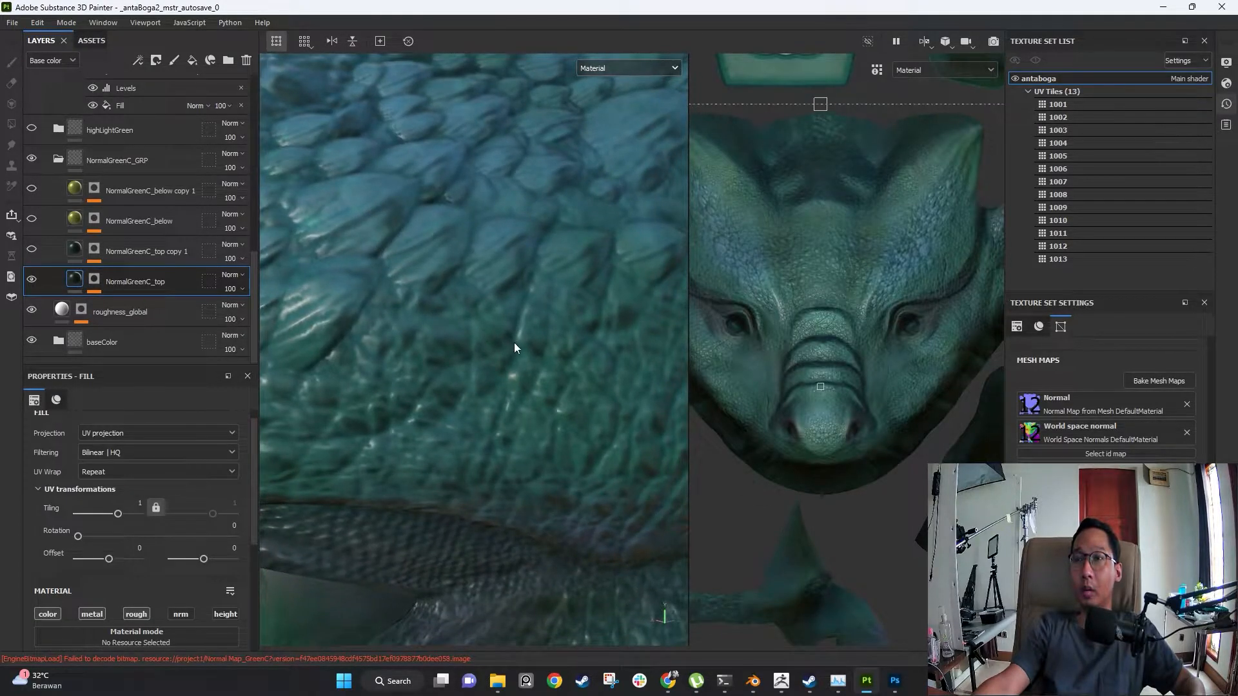
- Examine the scales up close and toggle the NormalGreenC_top layer to compare its effect
left_click_drag(513, 342, 369, 358, "alt")
left_click_drag(490, 309, 467, 357, "alt")
left_click_drag(554, 351, 514, 377, "alt")
right_click_drag(512, 337, 413, 274, "alt")
left_click(31, 282)
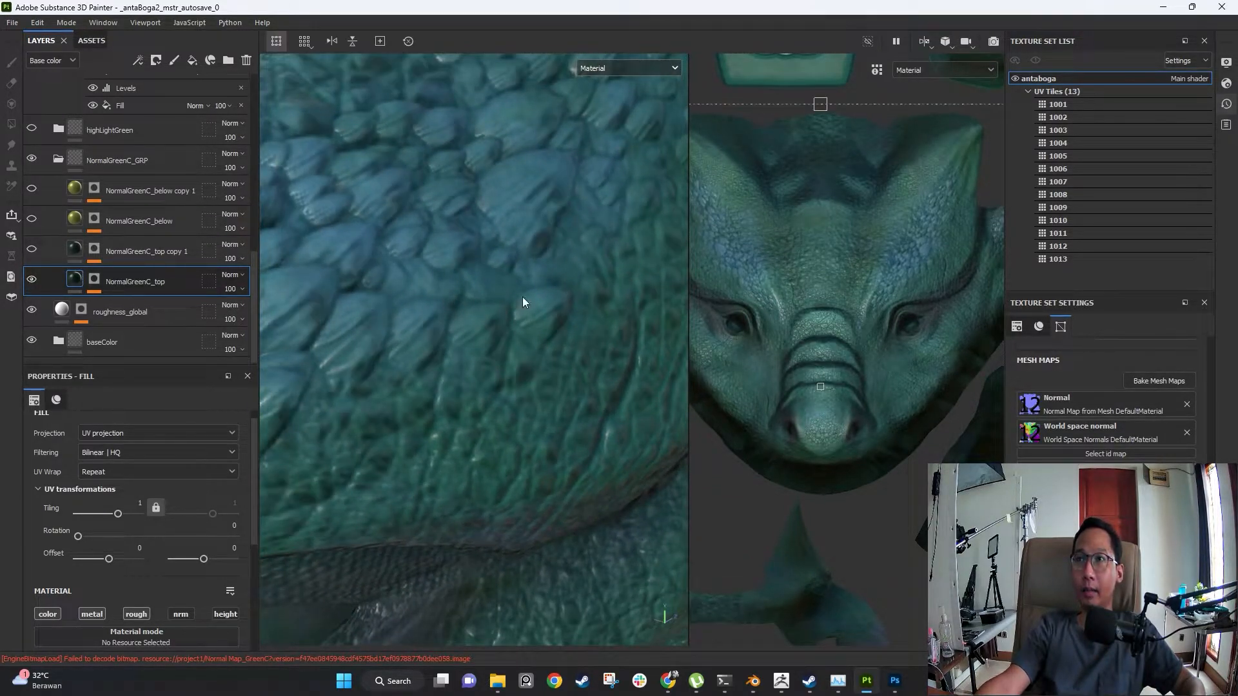
- Show the NormalGreenC_top copy 1 layer and examine the scales above the dragon's eye
right_click_drag(489, 298, 417, 196, "alt")
left_click_drag(417, 196, 387, 251, "alt")
left_click(31, 249)
left_click_drag(454, 334, 447, 360, "alt")
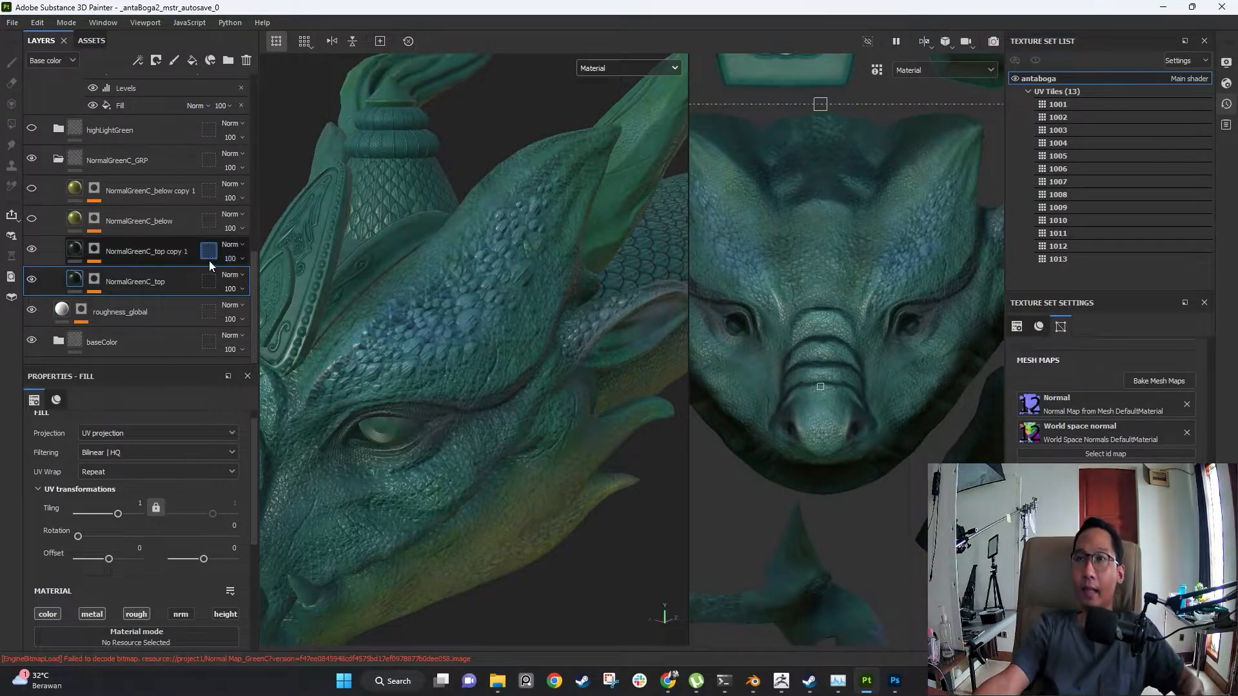
mouse_move(408, 336)
left_mouse_down("alt")
mouse_move(406, 304)
mouse_move(412, 354)
left_mouse_up("alt")
scroll(412, 354, "up", 2)
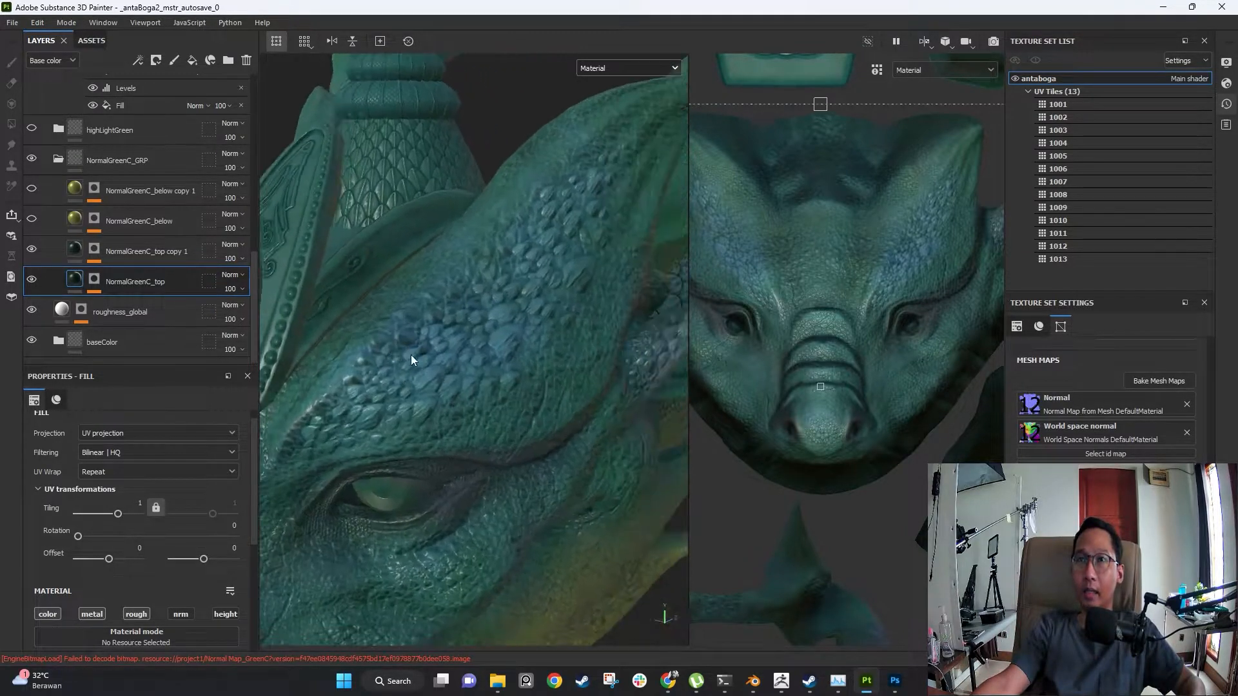
scroll(513, 393, "down", 2)
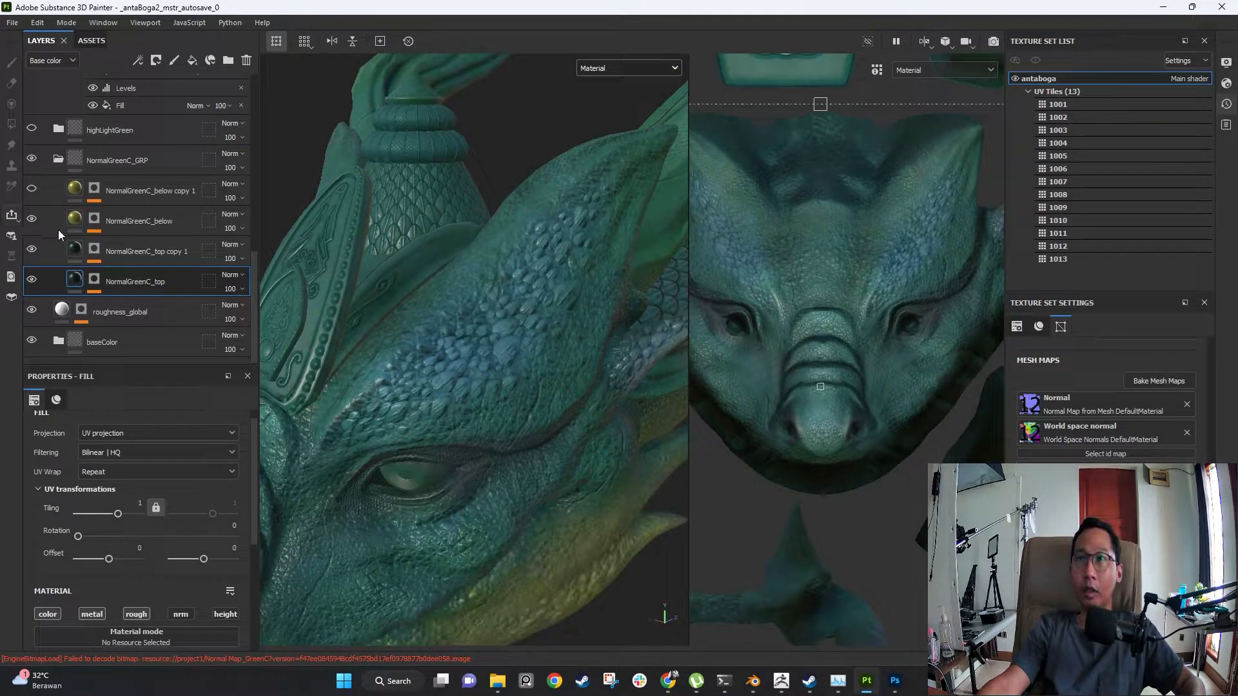
- Reframe the dragon's jaw and examine how the green-channel mask covers its scales
middle_click_drag(419, 387, 425, 209, "alt")
scroll(425, 209, "down", 3)
left_click_drag(424, 209, 380, 287, "alt")
scroll(515, 340, "up", 3)
scroll(490, 349, "up", 2)
mouse_move(490, 349)
left_mouse_down("alt")
mouse_move(521, 327)
mouse_move(510, 338)
left_mouse_up("alt")
key("c")
key("c")
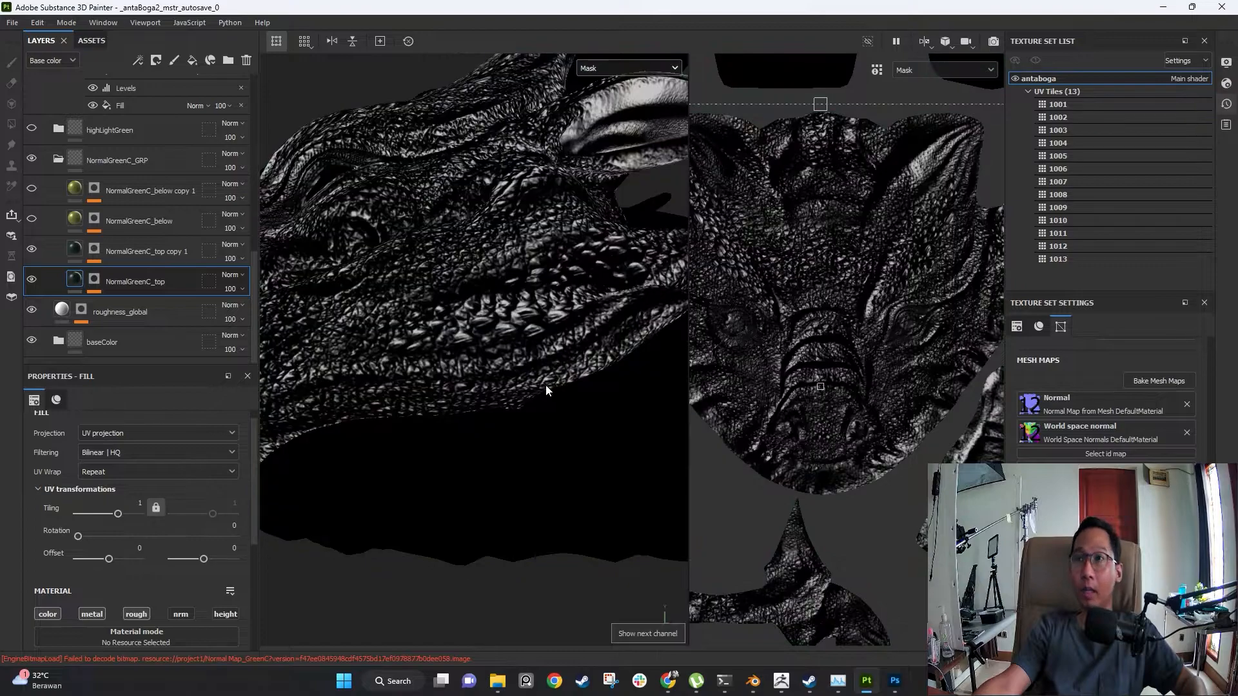
- Show the NormalGreenC_below and NormalGreenC_below copy 1 layers and inspect the jaw scales in the material view
left_click_drag(546, 387, 493, 333, "alt")
left_click_drag(29, 220, 31, 189)
left_click_drag(560, 264, 295, 288, "alt")
right_click_drag(296, 287, 497, 268, "alt")
key("m")
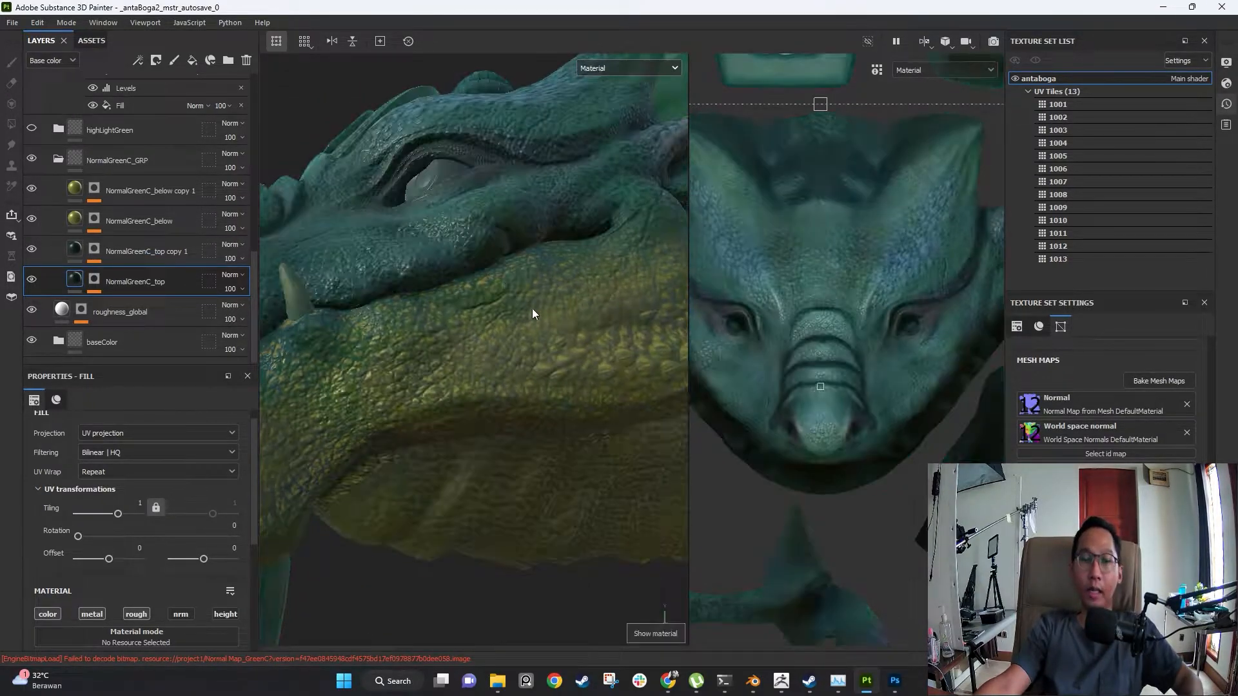
left_click_drag(498, 338, 574, 351, "alt")
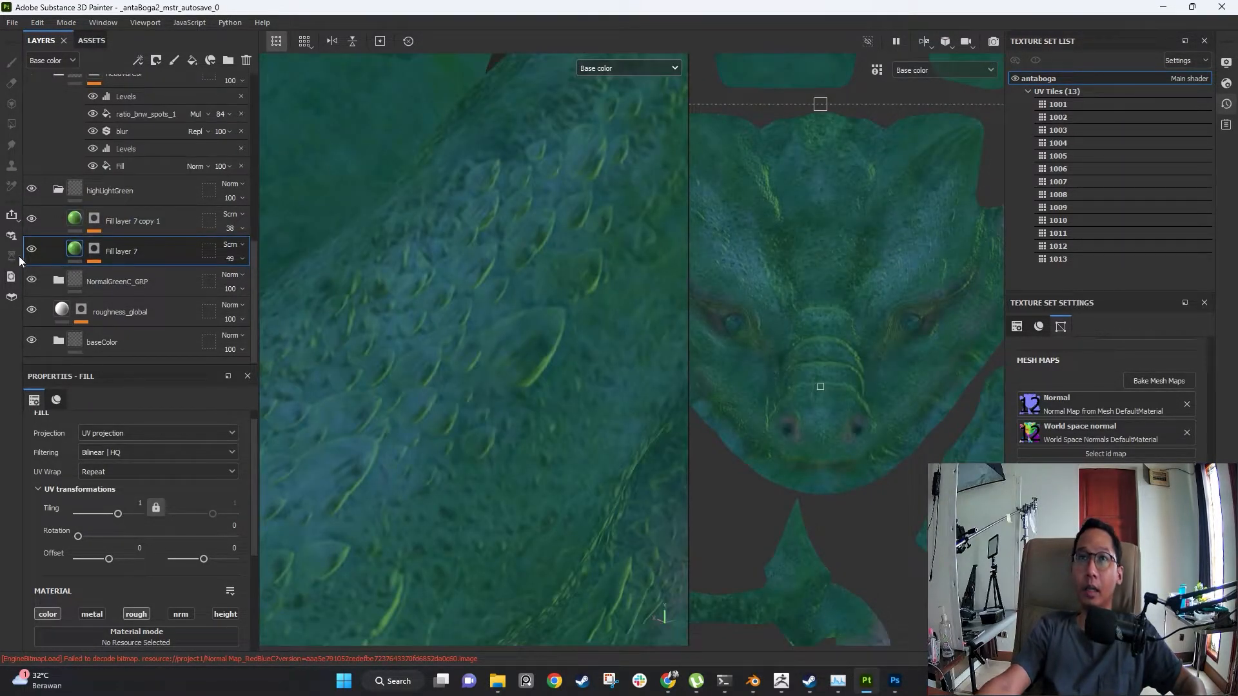
- Compare Fill layer 7 in the highLightGreen folder hidden and shown, and examine the base color highlights around the eye and snout
left_click(30, 251)
left_click(31, 249)
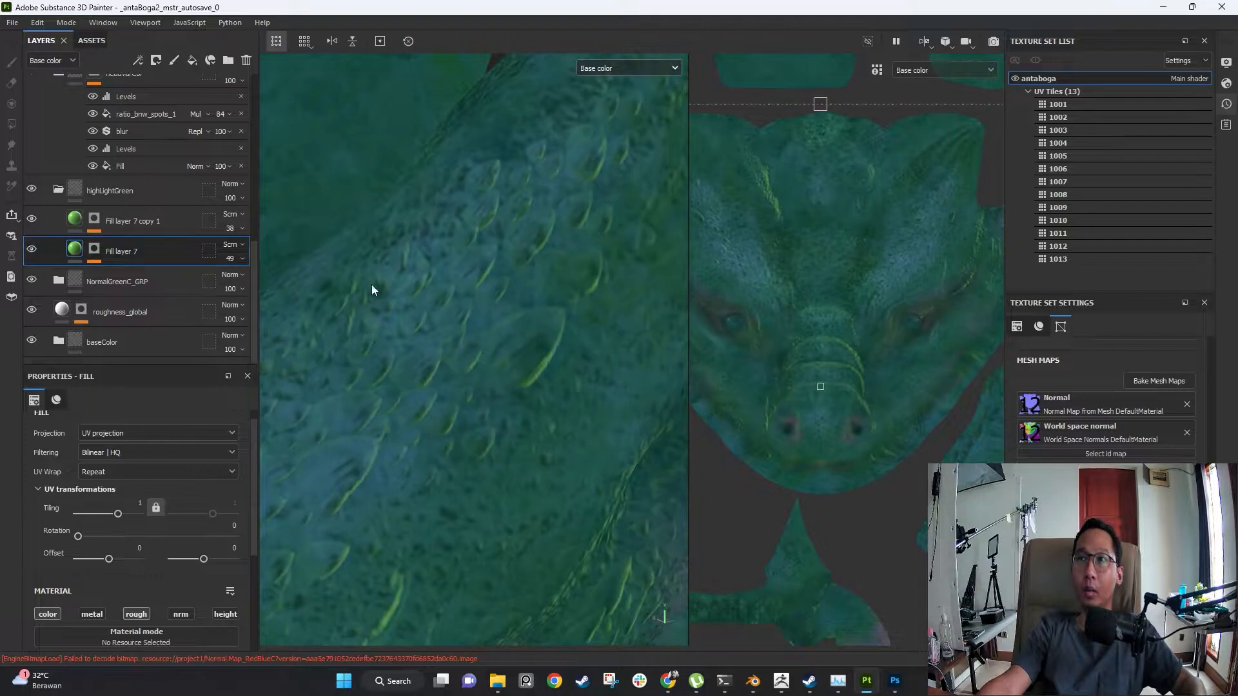
right_click_drag(510, 304, 340, 218, "alt")
left_click_drag(464, 348, 553, 249, "alt")
right_click_drag(553, 248, 472, 393, "alt")
middle_click_drag(472, 393, 495, 293, "alt")
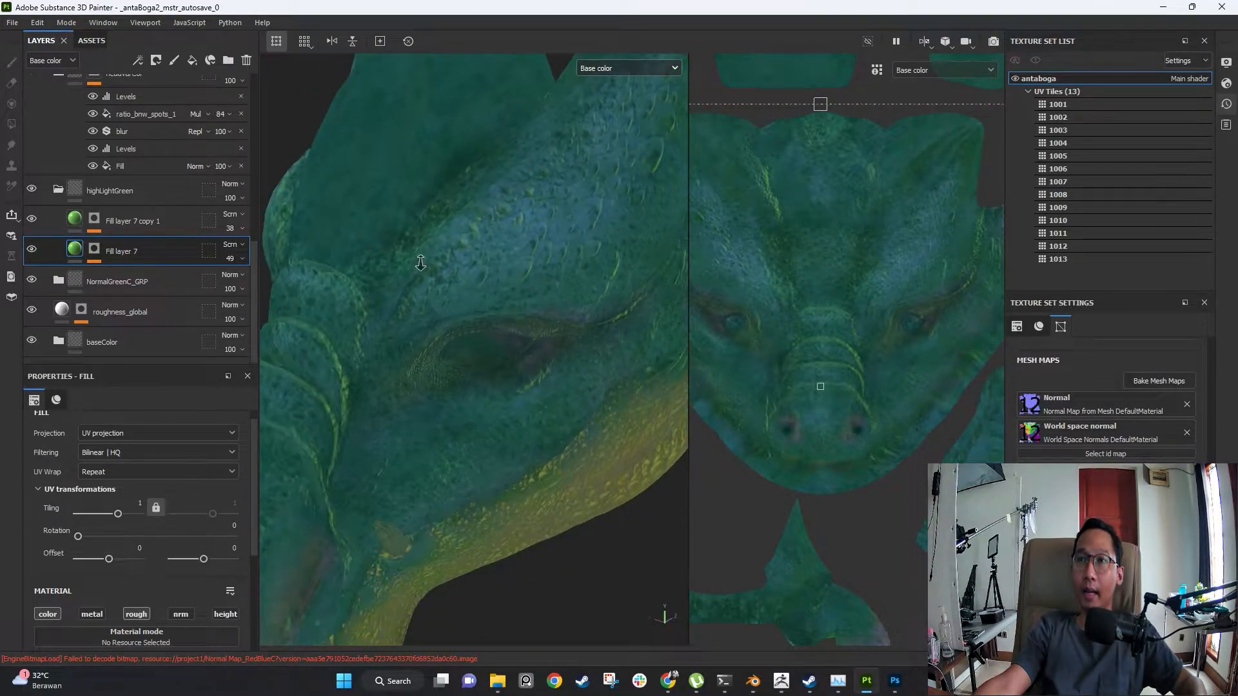
right_click_drag(431, 363, 482, 319, "alt")
middle_click_drag(482, 320, 517, 377, "alt")
left_click_drag(395, 295, 499, 400, "alt")
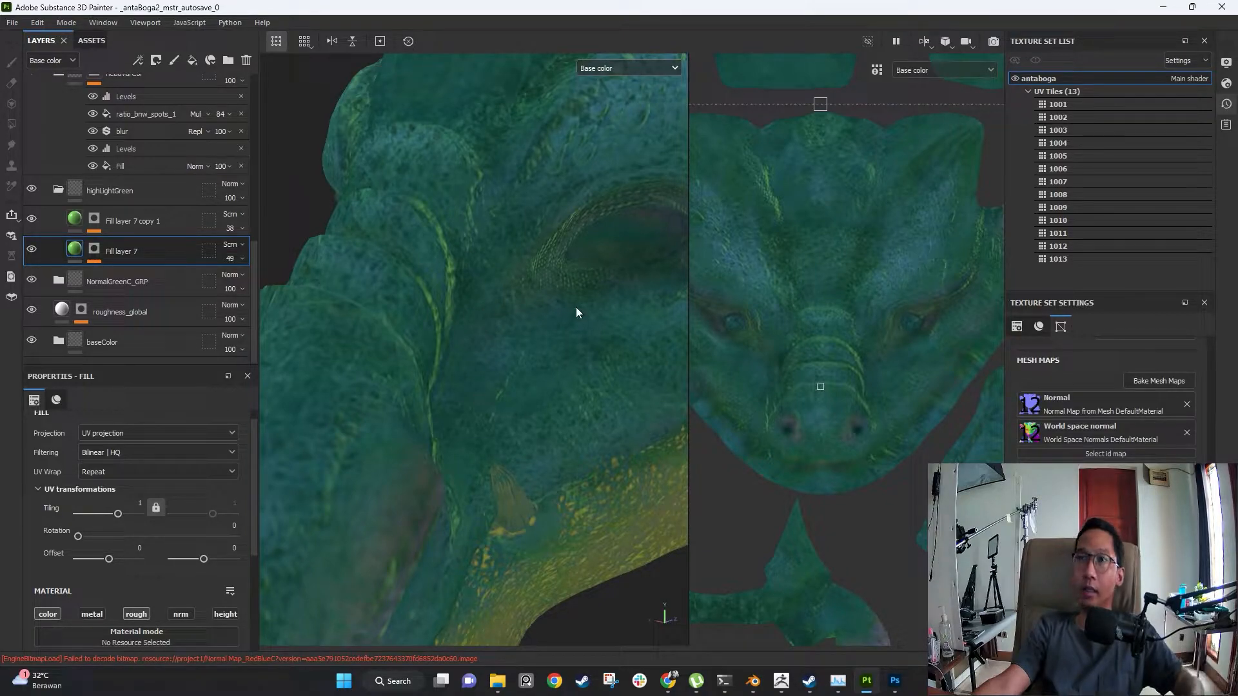
left_click_drag(577, 311, 335, 296, "alt")
- Collapse the skinBase folder and show the Horn and teeth folders
scroll(63, 251, "up", 5)
left_click_drag(254, 273, 252, 300)
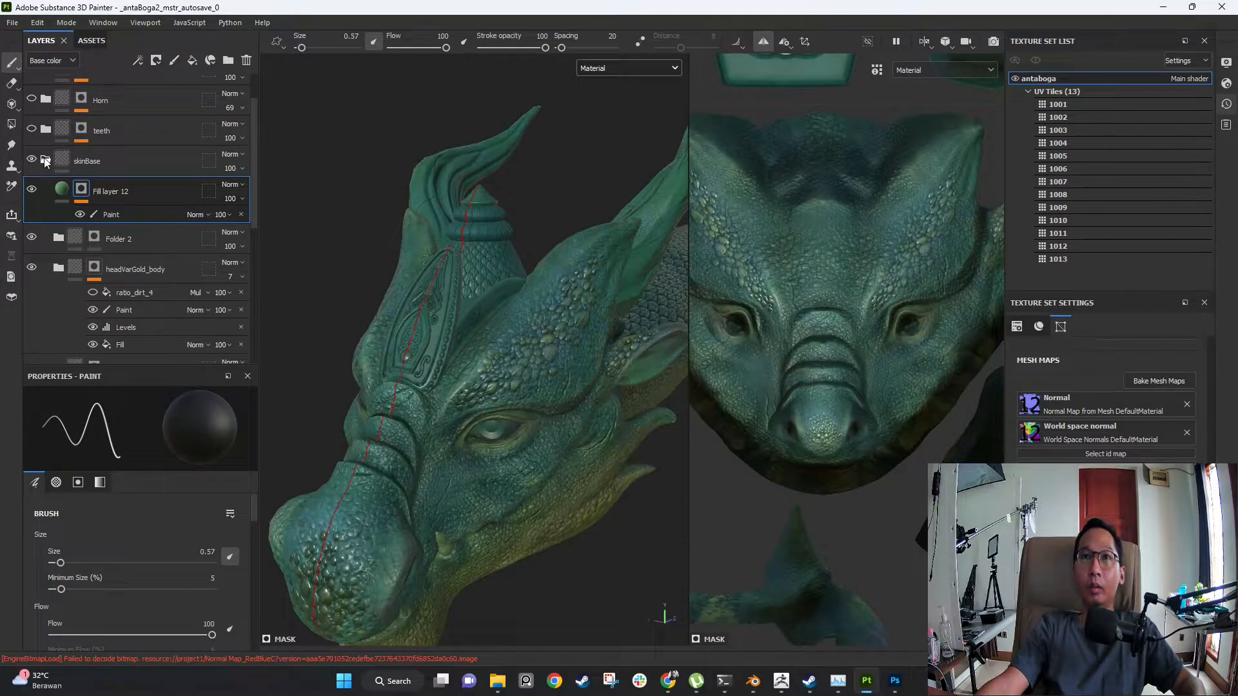
left_click(45, 161)
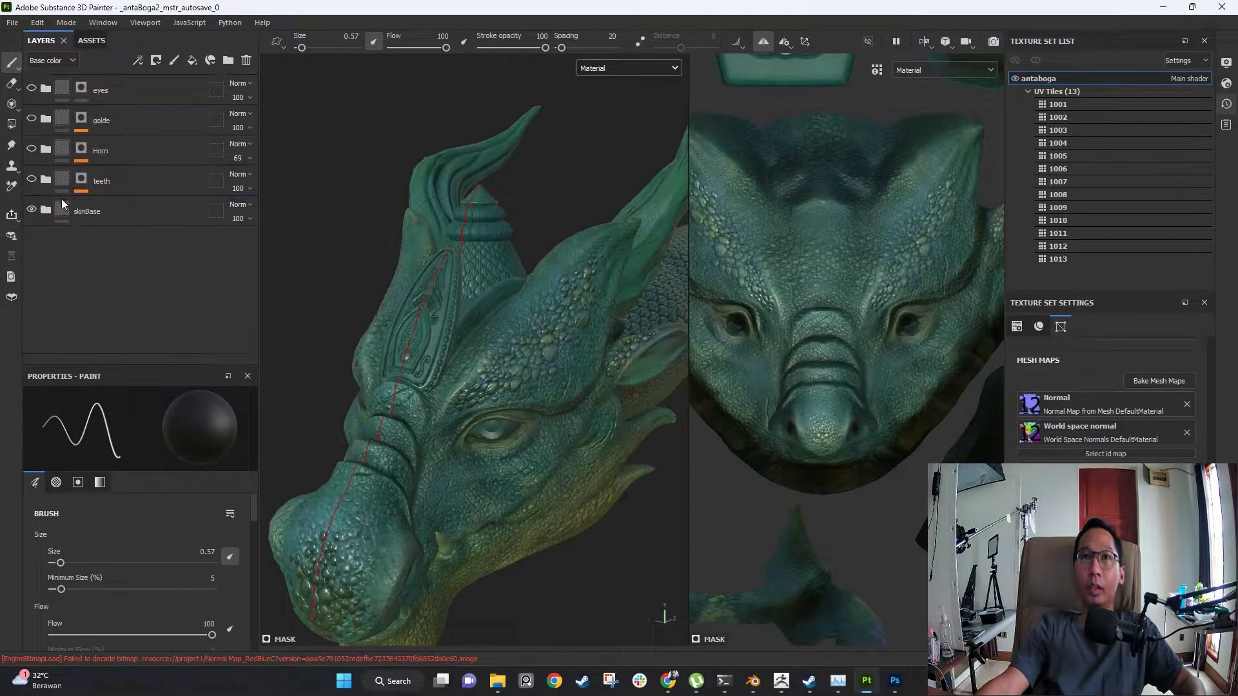
left_click_drag(474, 361, 431, 338, "alt")
left_click(31, 150)
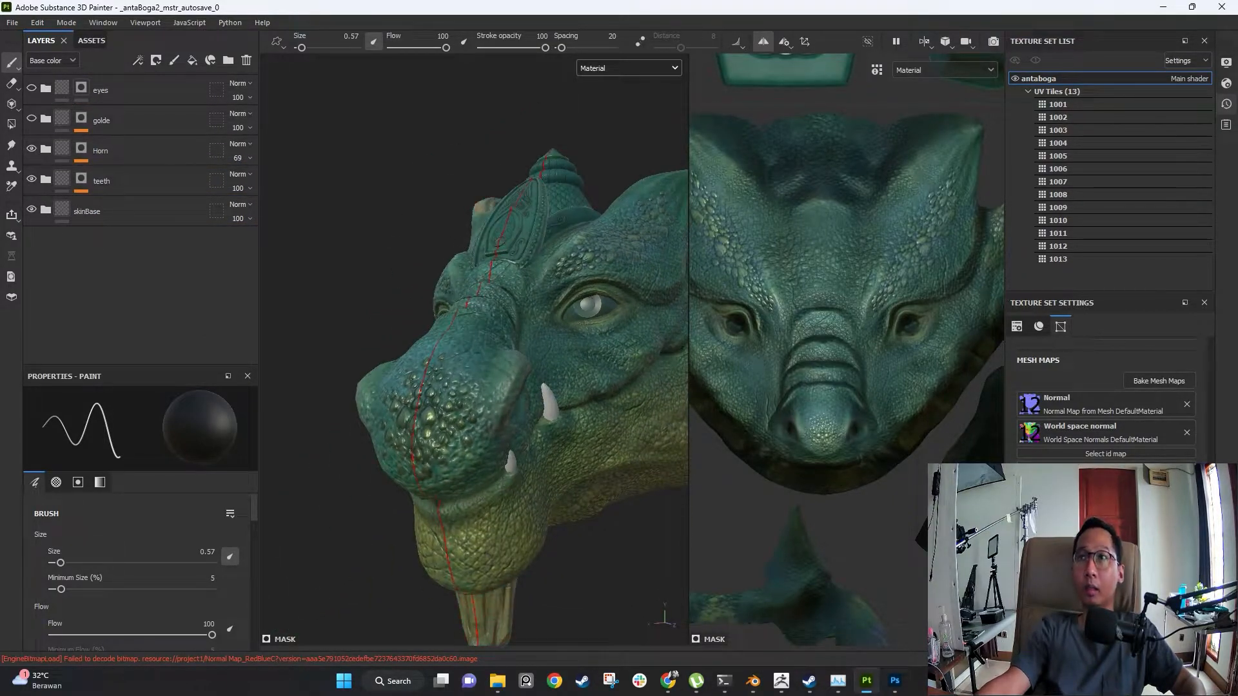
- Show the eyes and golde folders and rotate the environment lighting to examine the fully textured dragon head
left_click_drag(471, 258, 510, 348, "alt")
right_click_drag(506, 328, 517, 328, "shift")
left_click_drag(517, 327, 532, 312, "alt")
right_click_drag(532, 313, 530, 342, "alt")
right_click_drag(530, 342, 482, 382, "shift")
middle_click_drag(482, 382, 530, 370, "alt")
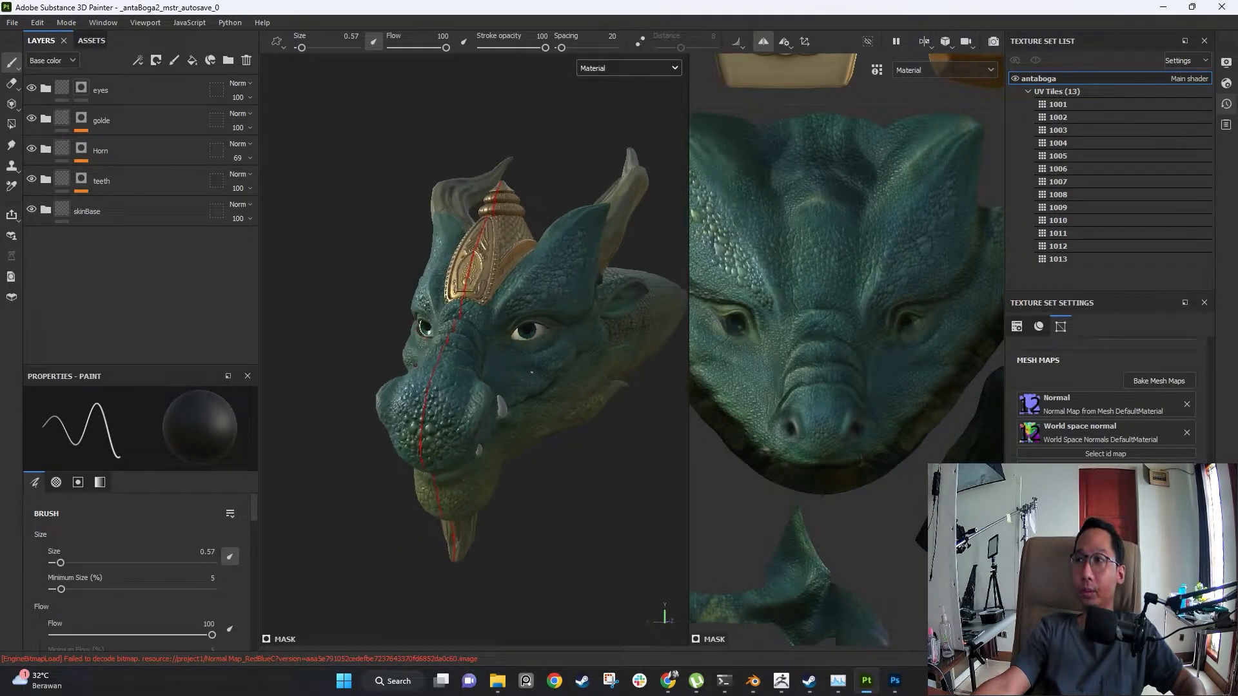
mouse_move(517, 369)
right_mouse_down("shift")
mouse_move(555, 362)
mouse_move(511, 376)
mouse_move(585, 399)
mouse_move(517, 318)
right_mouse_up("shift")
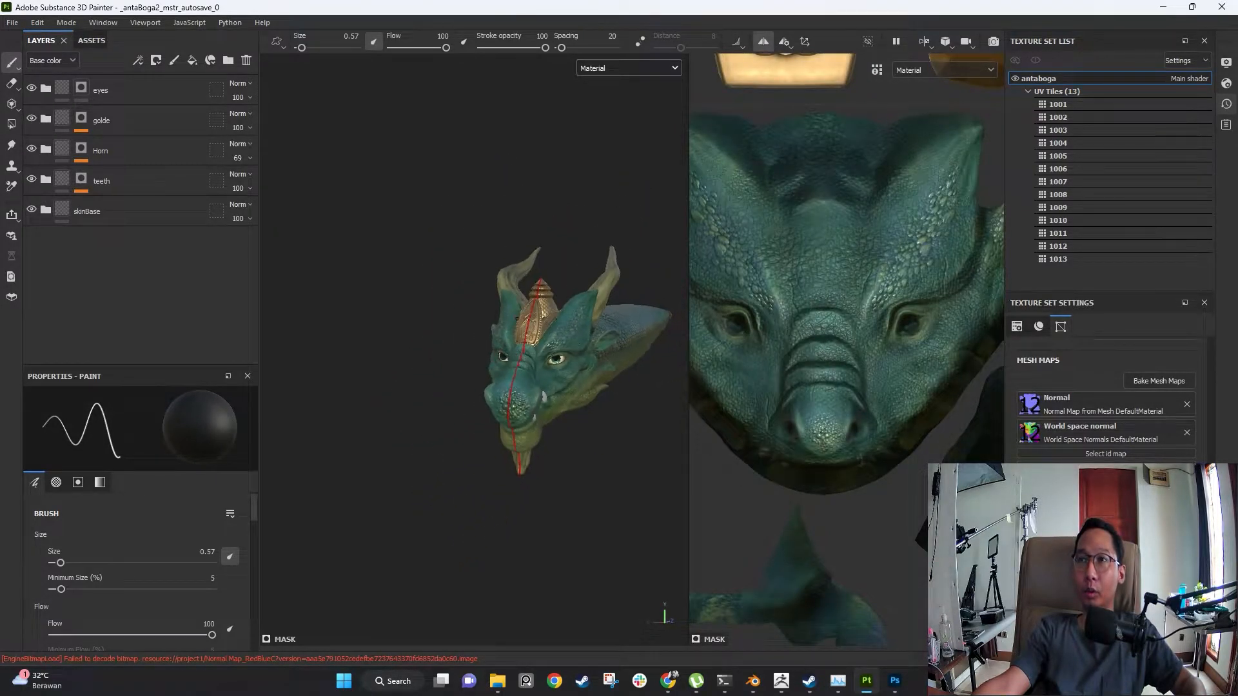
mouse_move(517, 318)
left_mouse_down("alt")
mouse_move(497, 323)
mouse_move(529, 352)
mouse_move(538, 339)
left_mouse_up("alt")
mouse_move(537, 338)
right_mouse_down("shift")
mouse_move(495, 356)
mouse_move(529, 323)
right_mouse_up("shift")
middle_click_drag(529, 323, 506, 390, "alt")
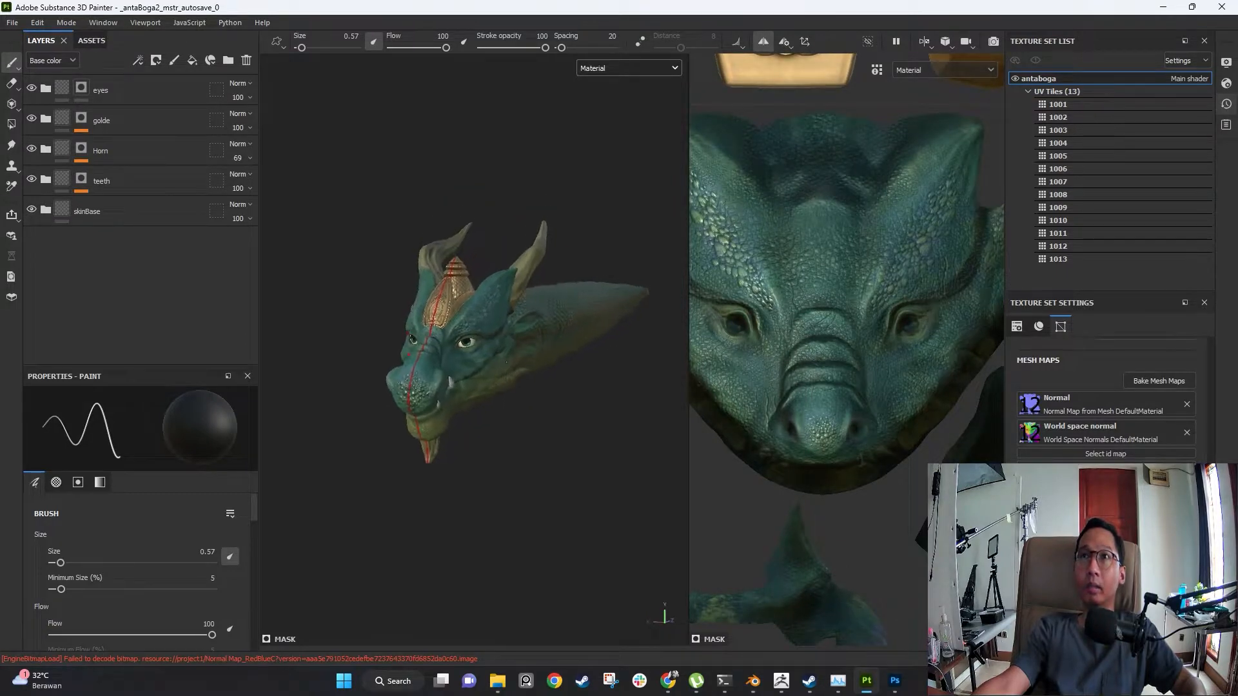
left_click(225, 145)
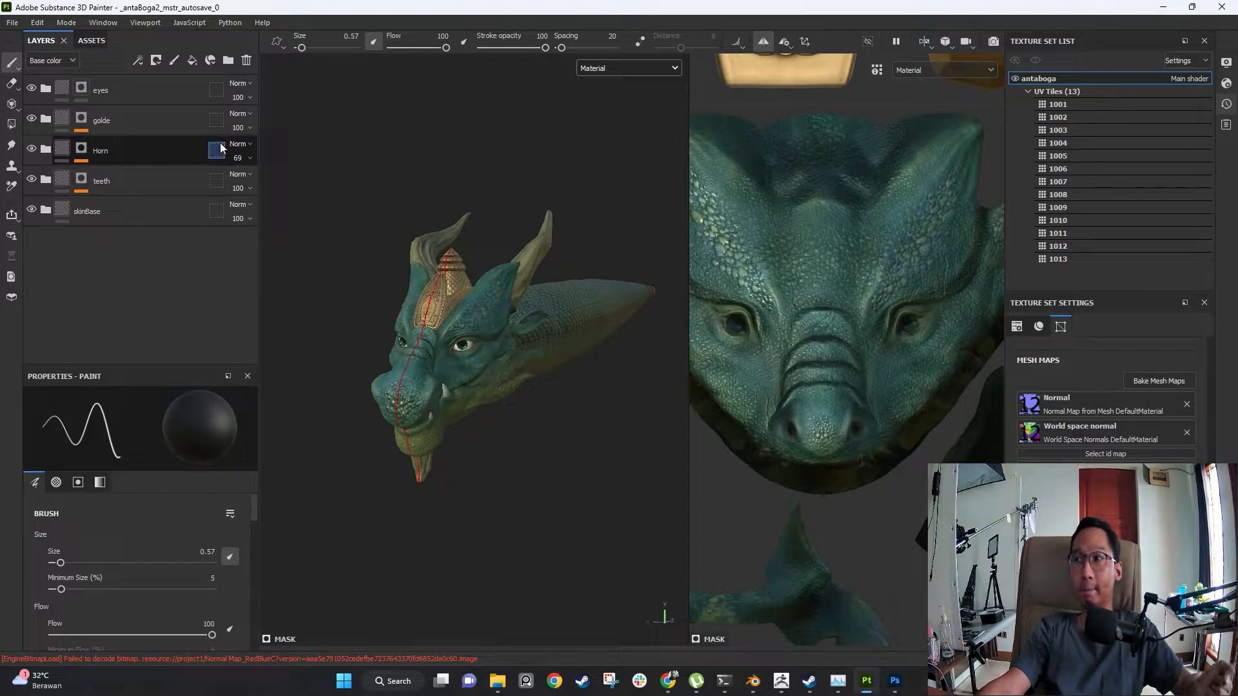
- Switch to File Explorer and review the exported antaboga texture maps in the 02_TEXTURE folder
key("alt+Tab")
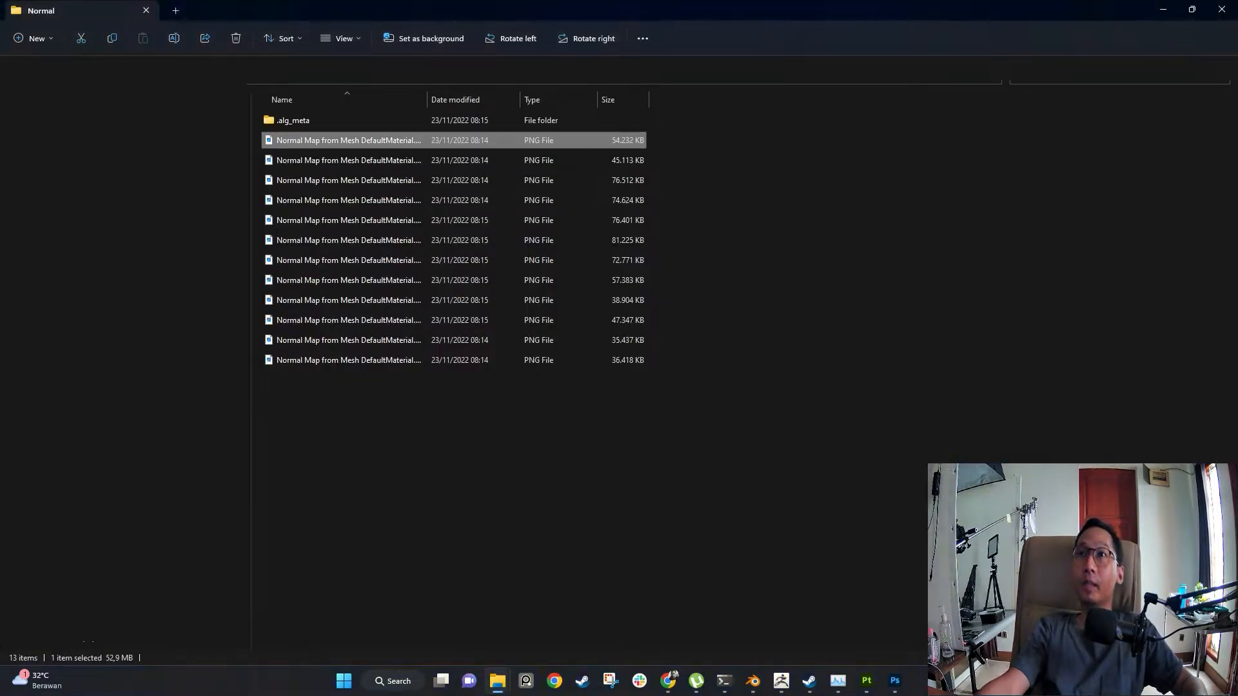
left_click(298, 77)
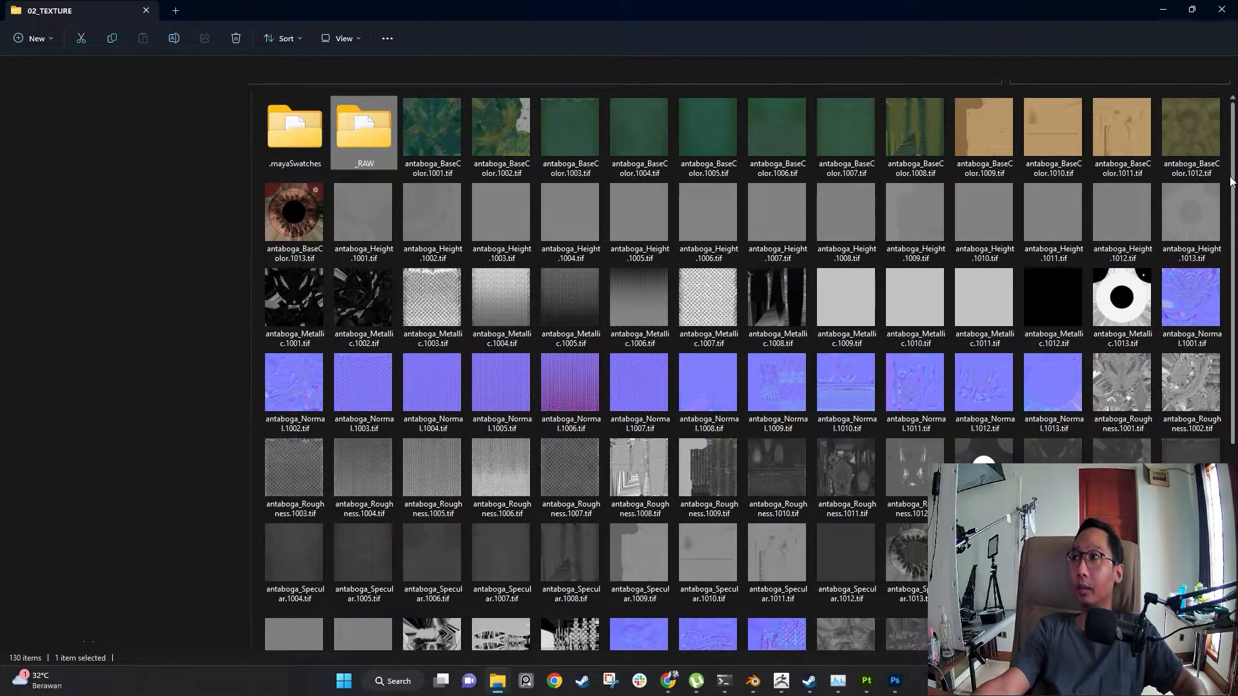
scroll(1221, 369, "down", 4)
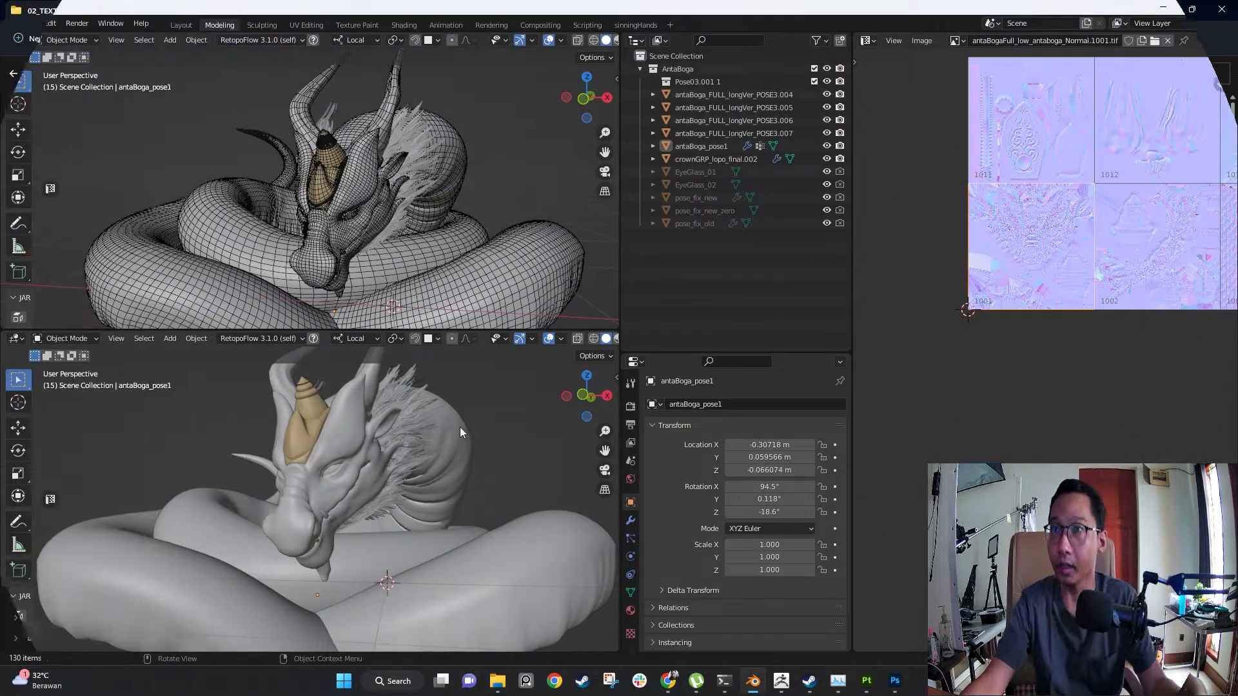
- Switch to Blender and examine the coiled antaBoga_pose1 dragon from several angles
middle_click_drag(459, 427, 208, 463, "alt")
left_click(393, 466)
left_click(432, 454)
middle_click_drag(225, 515, 389, 481)
left_click(438, 469)
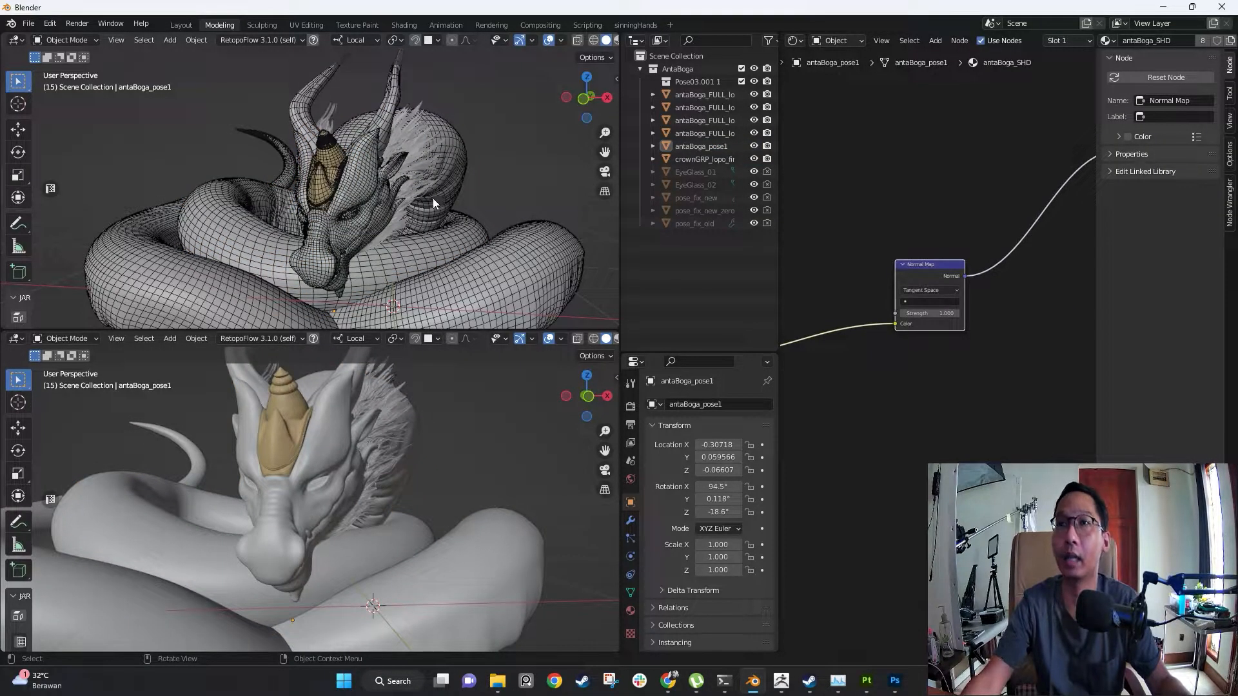
mouse_move(420, 424)
middle_mouse_down()
mouse_move(409, 432)
mouse_move(424, 438)
middle_mouse_up()
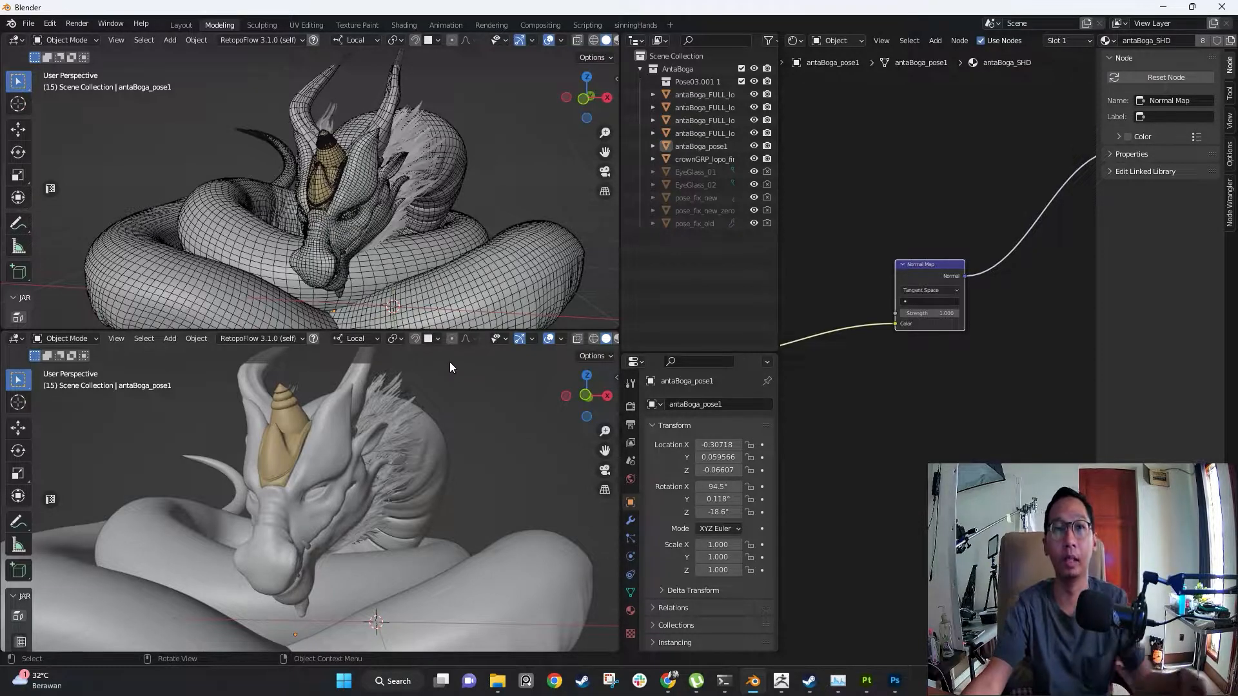
- Turn off the wireframe overlay on the posed dragon
key("q")
middle_click_drag(435, 218, 459, 181)
left_click(429, 191)
key("q")
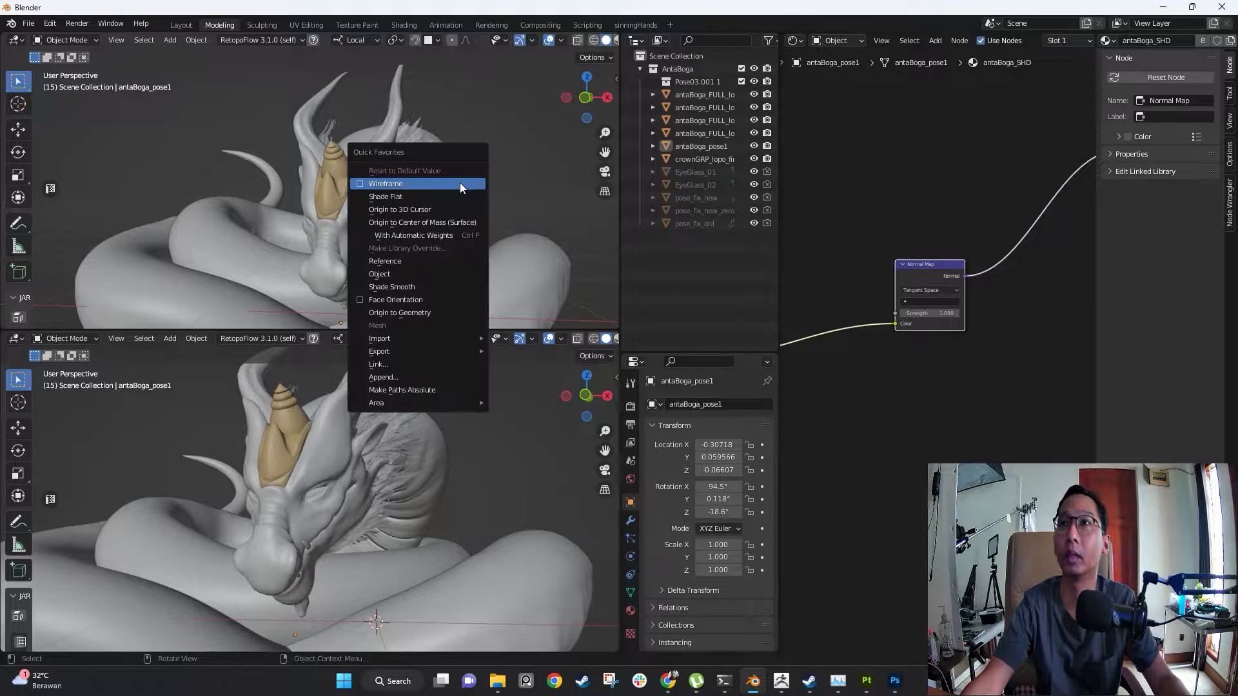
- Inspect the antaBoga normal image texture's UDIM Tiles source and Non-Color space, along with its Normal Map node
middle_click_drag(838, 250, 900, 213, "shift")
middle_click_drag(795, 250, 996, 255, "shift")
middle_click_drag(1002, 255, 903, 262, "shift")
middle_click_drag(793, 273, 930, 266, "shift")
middle_click_drag(931, 266, 879, 202, "ctrl")
middle_click_drag(940, 230, 907, 205, "shift")
left_click(908, 205)
middle_click_drag(941, 291, 904, 261, "shift")
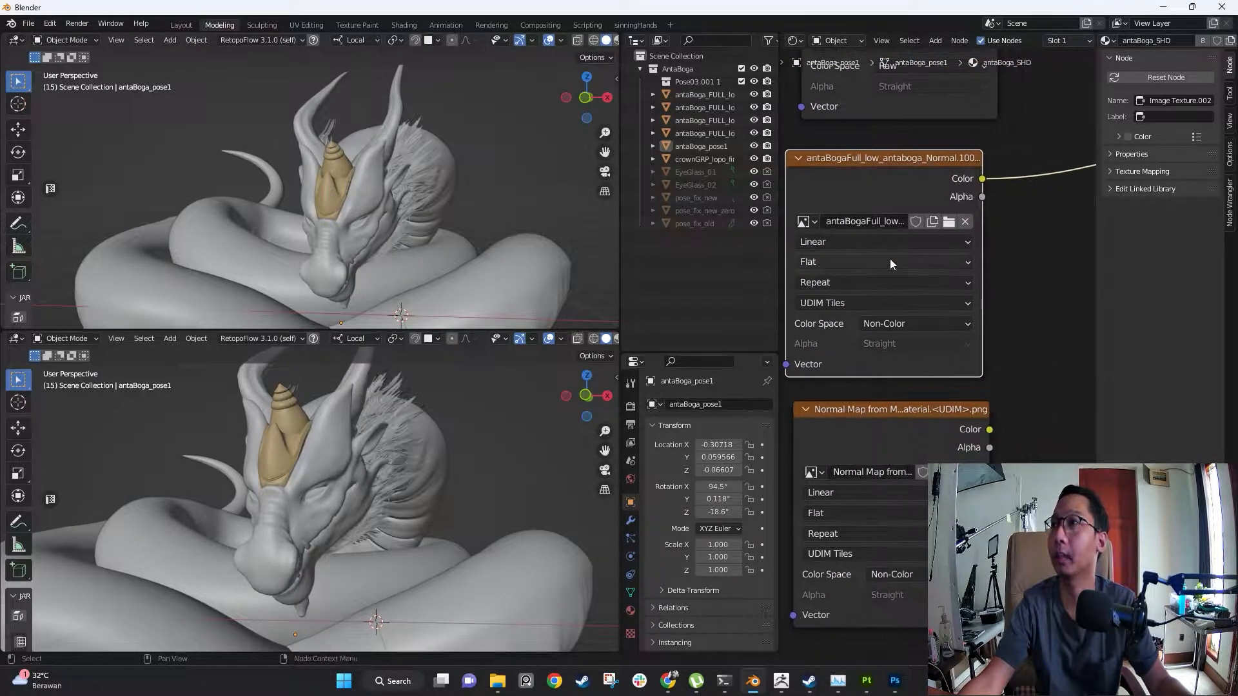
left_click(858, 302)
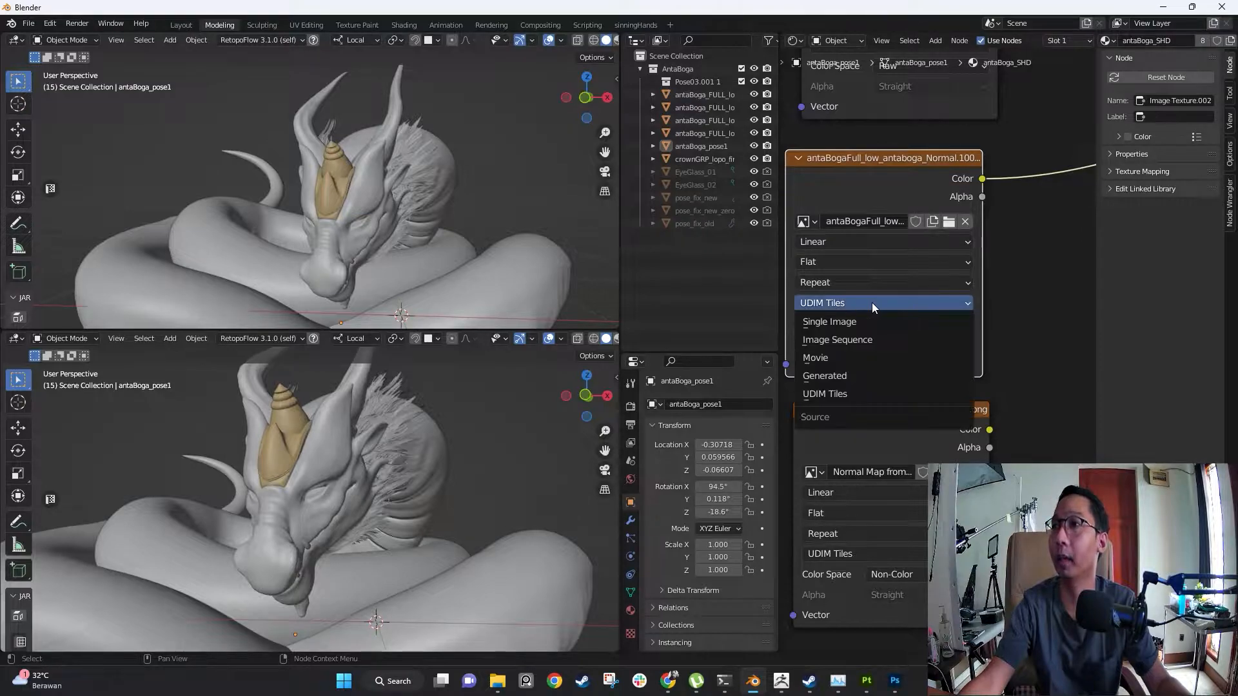
mouse_move(989, 272)
middle_mouse_down("shift")
mouse_move(1027, 256)
mouse_move(1002, 293)
mouse_move(1000, 266)
middle_mouse_up("shift")
left_click(912, 358)
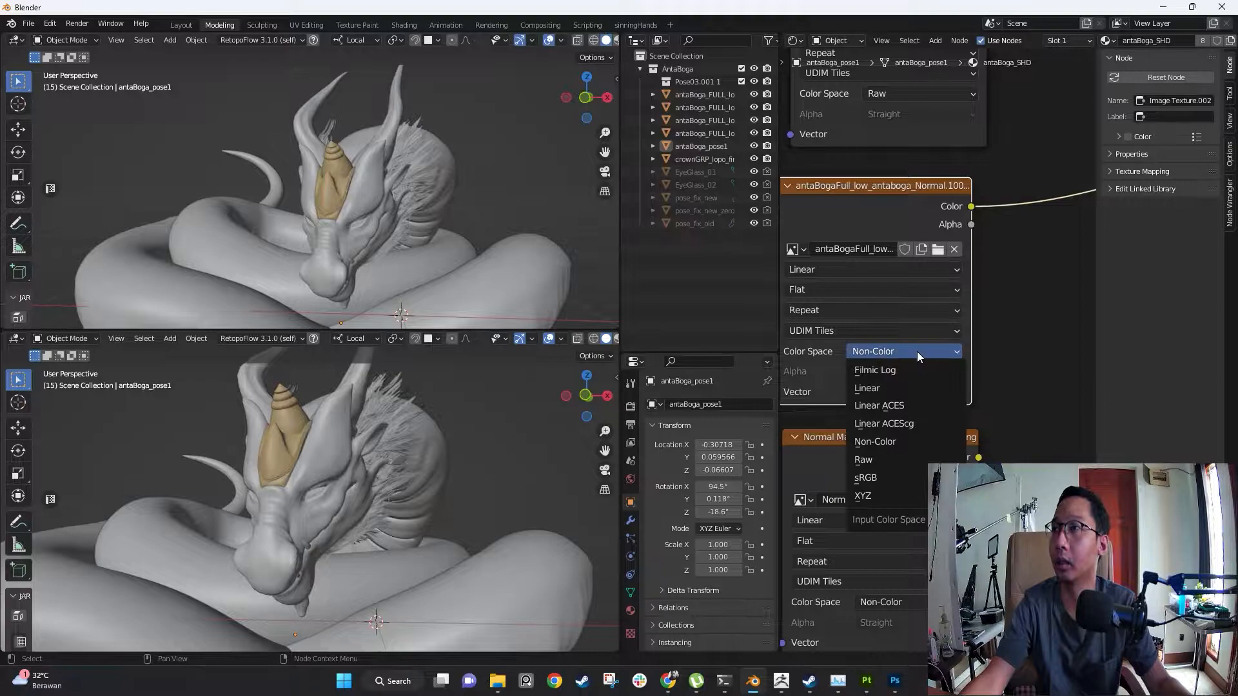
middle_click_drag(1034, 317, 834, 303, "shift")
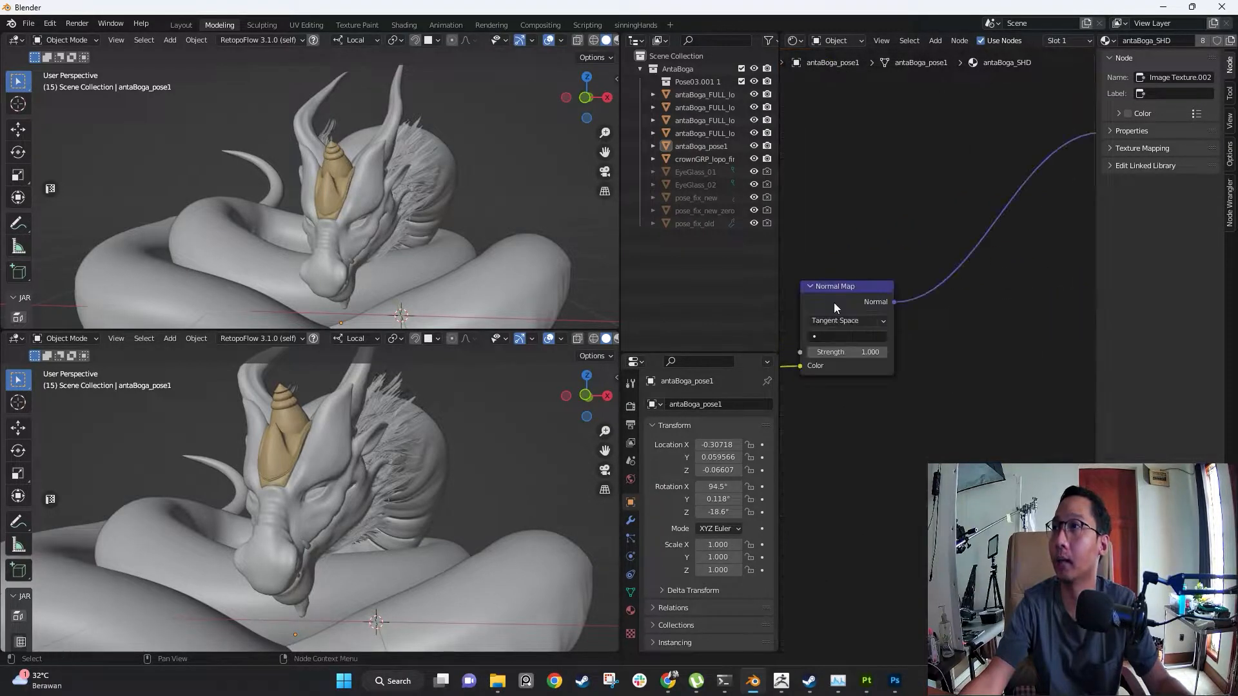
- Cut the link between the Normal Map node and the Principled BSDF in the antaBoga_SHD material
middle_click_drag(961, 207, 1032, 451, "shift")
scroll(961, 269, "down", 5)
middle_click_drag(991, 158, 907, 314, "shift")
middle_click_drag(1052, 517, 986, 261, "shift")
right_click_drag(920, 287, 940, 312, "ctrl")
- Show the upper viewport in Rendered shading, adjust its shading options to light the dragon, and hide the crown
mouse_move(394, 132)
middle_mouse_down("shift")
mouse_move(412, 222)
mouse_move(408, 173)
mouse_move(412, 186)
middle_mouse_up("shift")
scroll(409, 173, "up", 3)
key("z")
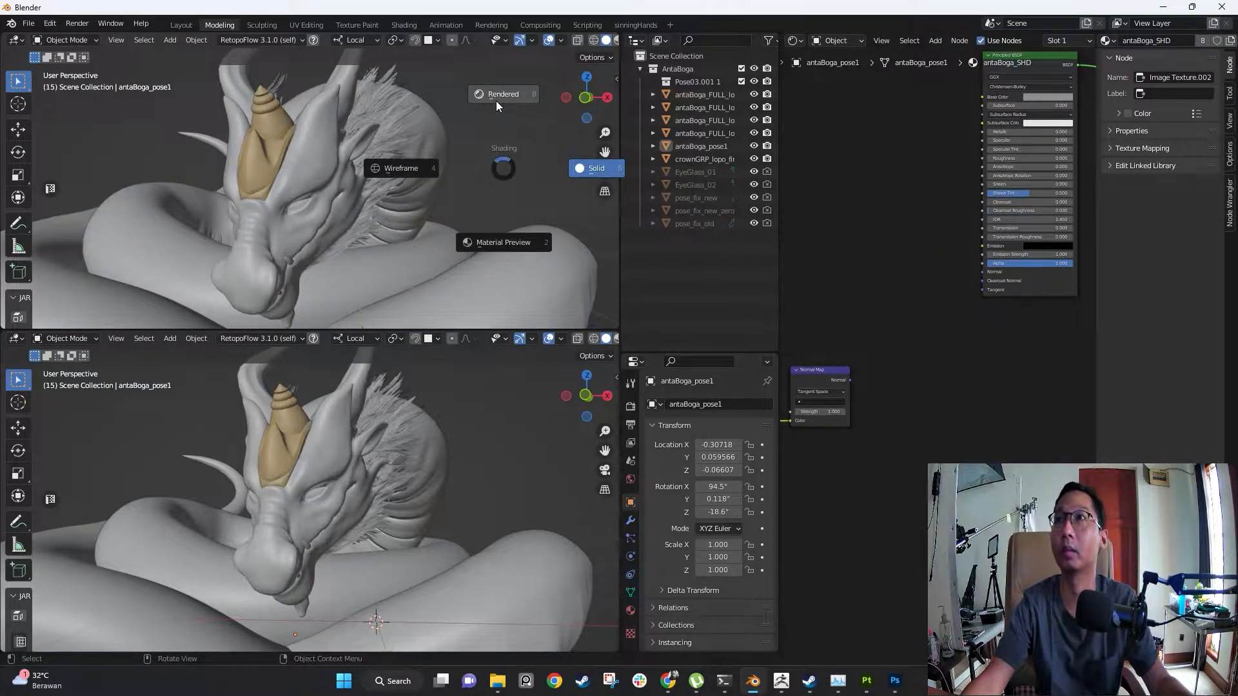
left_click(496, 100)
scroll(585, 40, "down", 2)
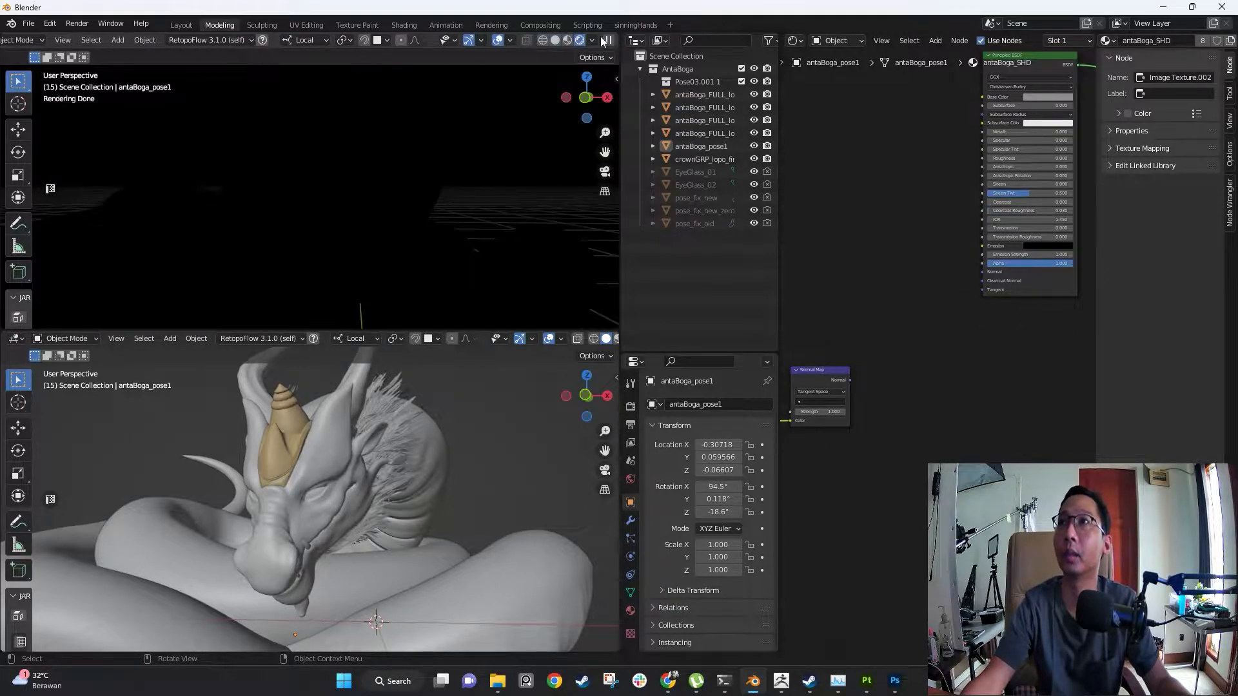
left_click(589, 40)
left_click(520, 117)
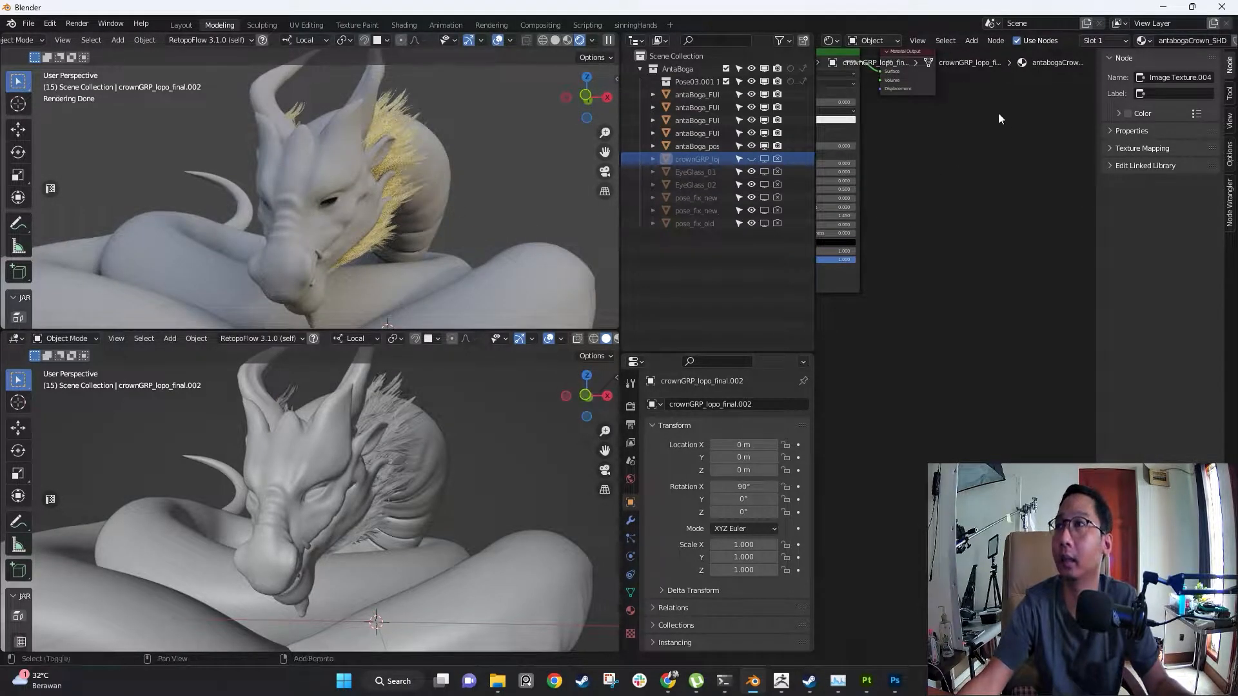
- Select a coiled body piece and reconnect its Normal Map node to the Principled BSDF's Normal input, checking the scale relief in the render
middle_click_drag(964, 131, 956, 299)
middle_click_drag(858, 361, 1062, 273)
middle_click_drag(918, 307, 1033, 229)
left_click(438, 296)
scroll(948, 236, "up", 2)
mouse_move(948, 236)
middle_mouse_down()
mouse_move(969, 201)
mouse_move(954, 233)
middle_mouse_up()
scroll(969, 201, "up", 2)
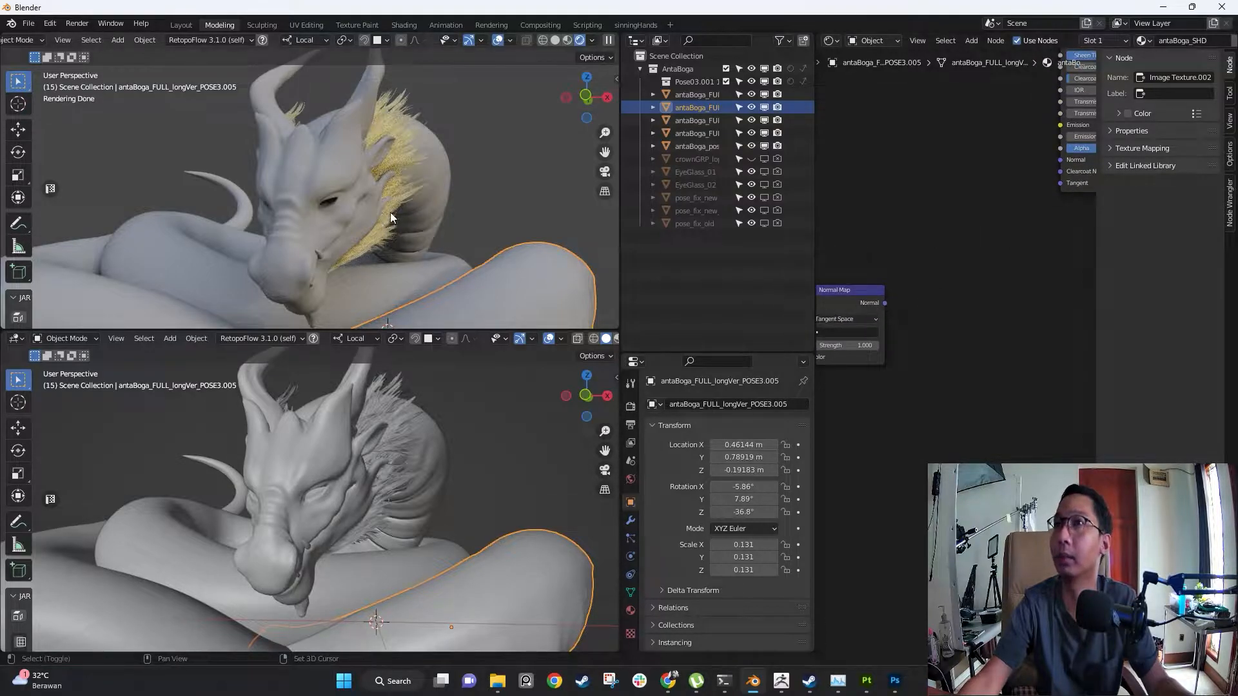
middle_click_drag(392, 211, 388, 230, "shift")
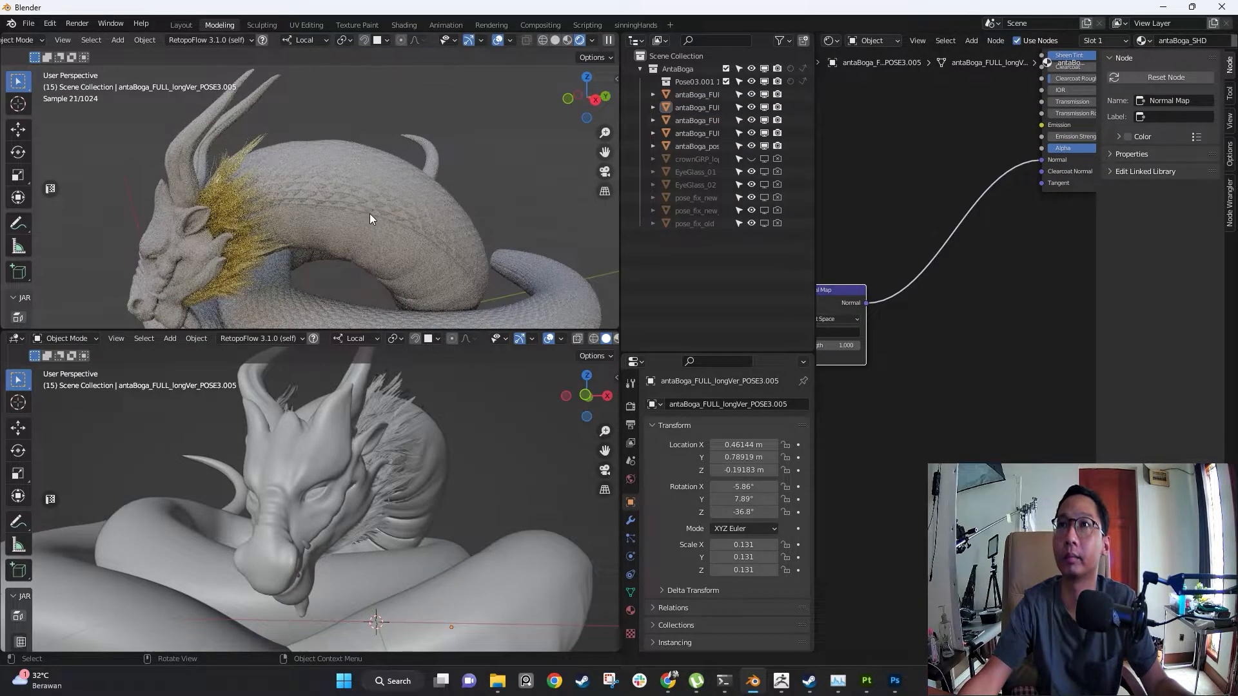
middle_click_drag(369, 214, 388, 261)
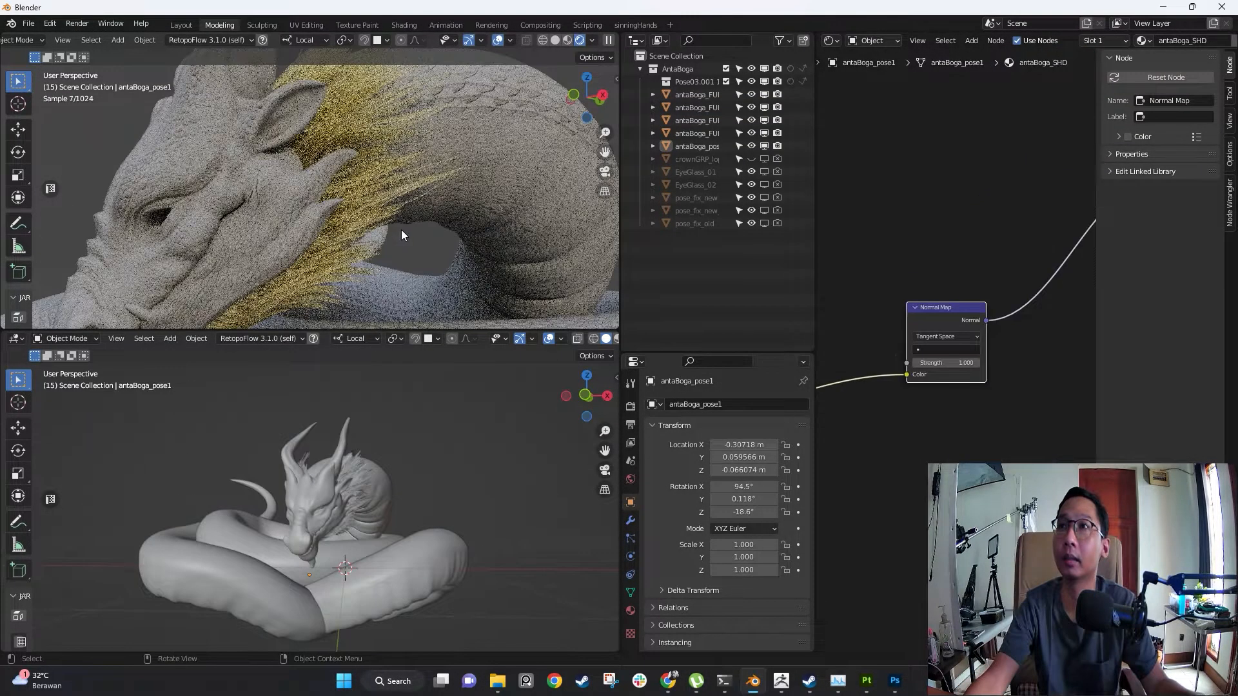
mouse_move(401, 229)
middle_mouse_down()
mouse_move(418, 226)
mouse_move(401, 258)
mouse_move(411, 247)
middle_mouse_up()
- Connect the base color and other surface image textures to the Principled BSDF in the antaBoga_SHD material
middle_click_drag(1002, 196, 954, 342)
scroll(952, 342, "down", 4)
scroll(906, 237, "down", 4)
middle_click_drag(905, 237, 931, 294)
left_click_drag(1038, 253, 956, 253)
middle_click_drag(921, 254, 1052, 258, "shift")
middle_click_drag(967, 253, 954, 221, "ctrl")
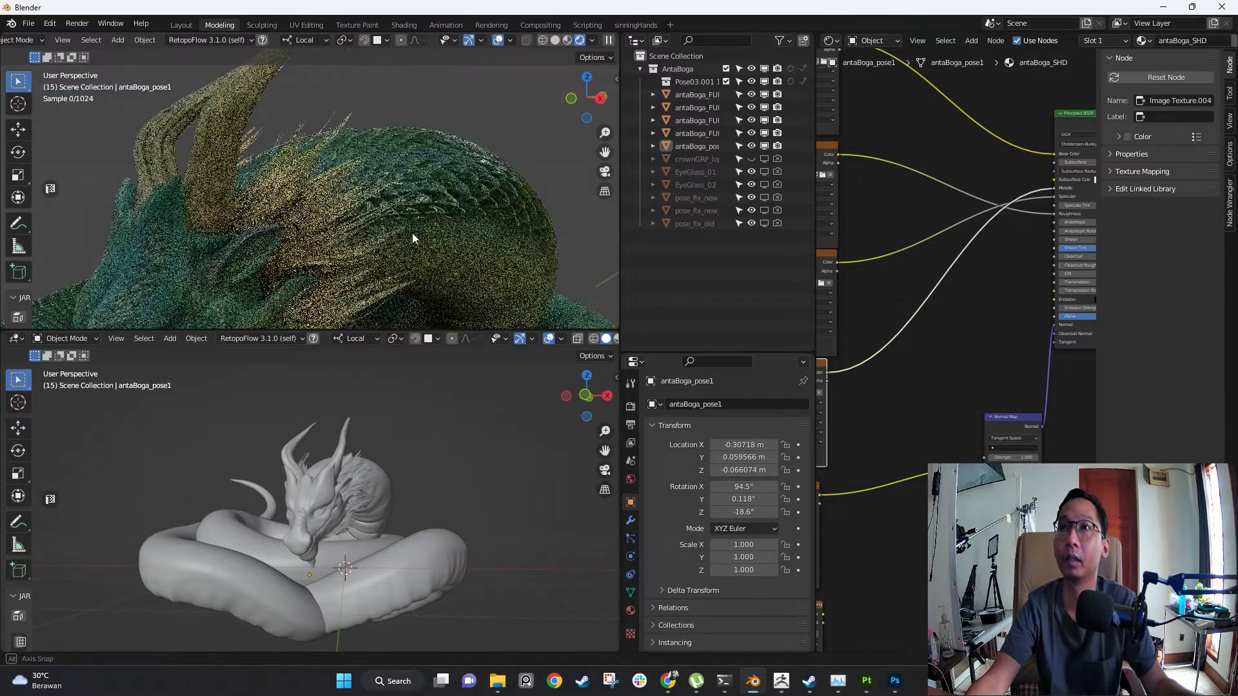
- Examine the rendered textured dragon's coils and head from several angles, enlarging the upper viewport
mouse_move(412, 233)
middle_mouse_down()
mouse_move(408, 188)
mouse_move(441, 250)
mouse_move(315, 252)
mouse_move(393, 272)
mouse_move(366, 249)
mouse_move(359, 284)
mouse_move(393, 226)
mouse_move(401, 235)
mouse_move(412, 218)
mouse_move(419, 241)
middle_mouse_up()
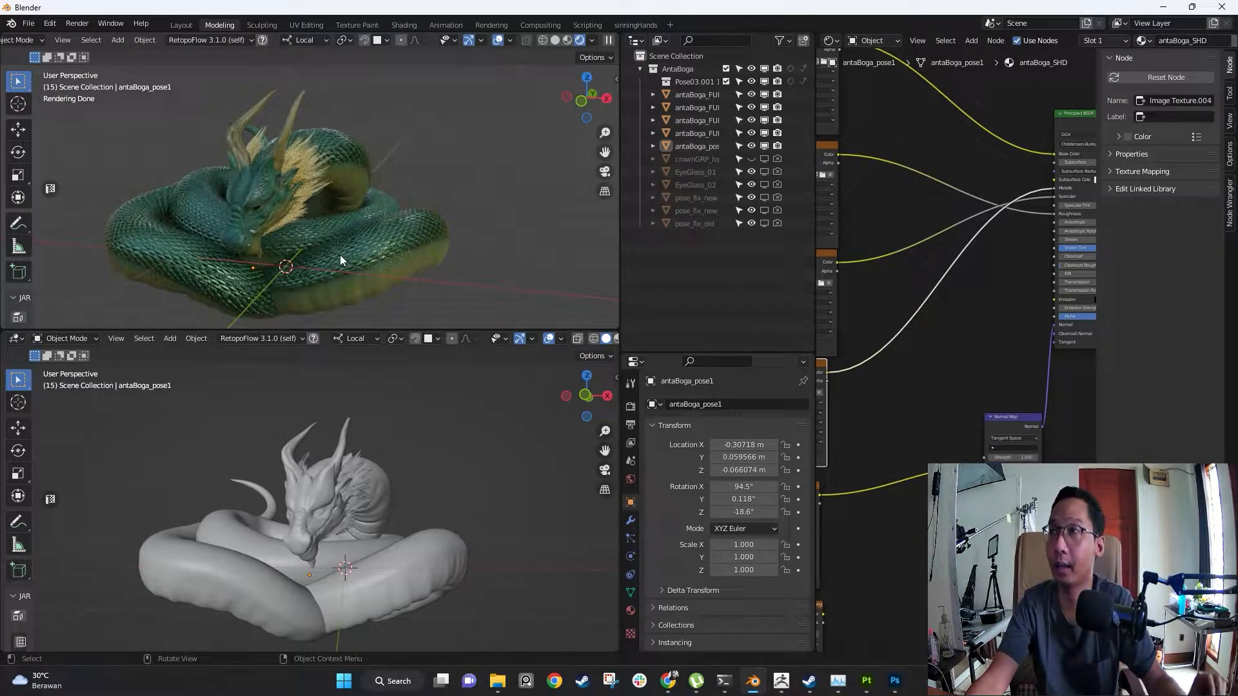
middle_click_drag(371, 237, 448, 243)
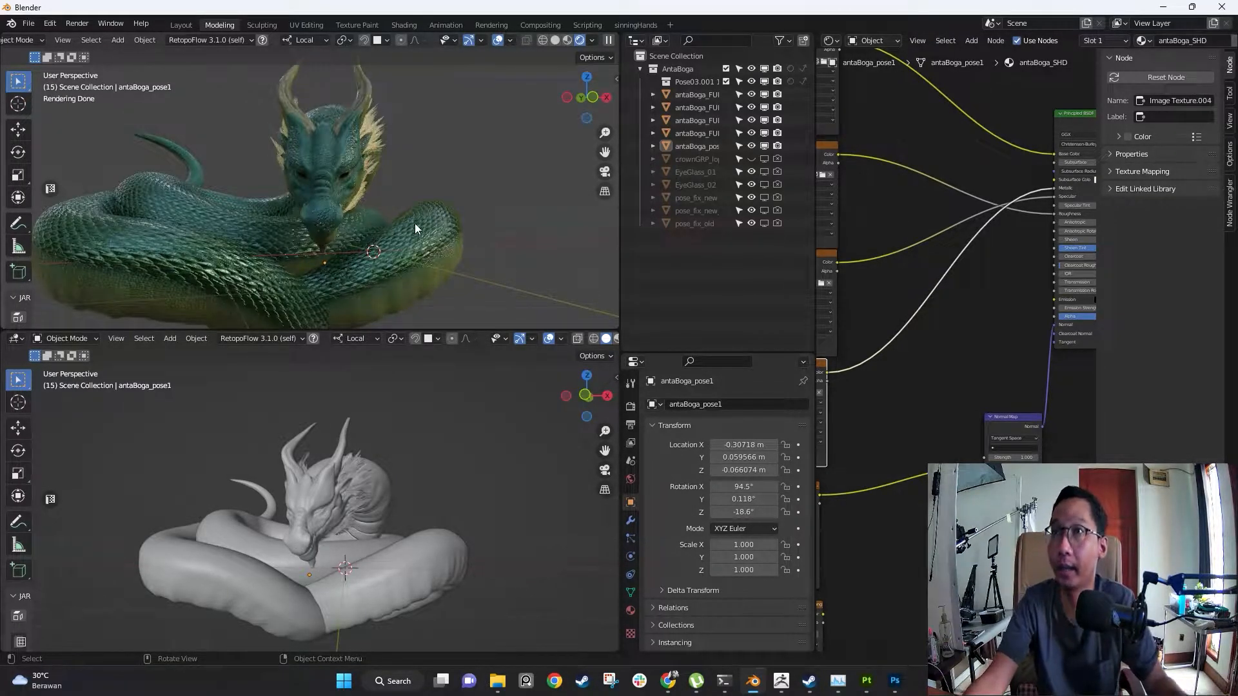
middle_click_drag(461, 180, 376, 218, "ctrl")
middle_click_drag(391, 484, 396, 494)
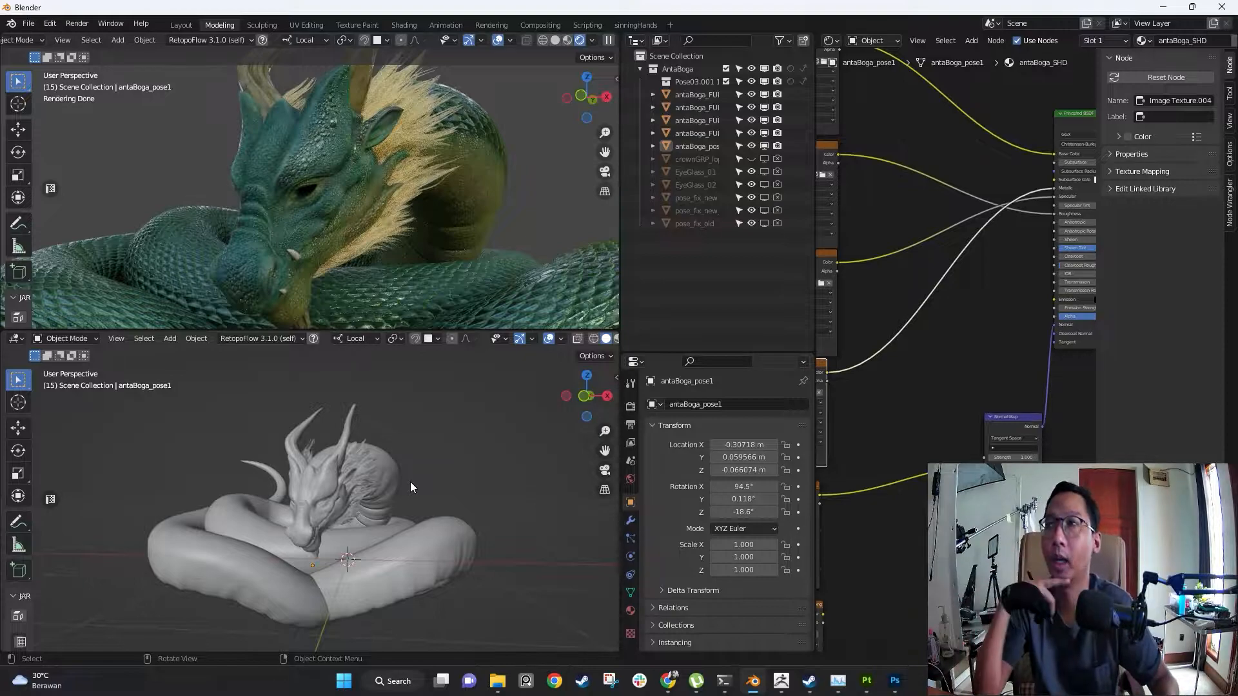
left_click_drag(410, 330, 410, 387)
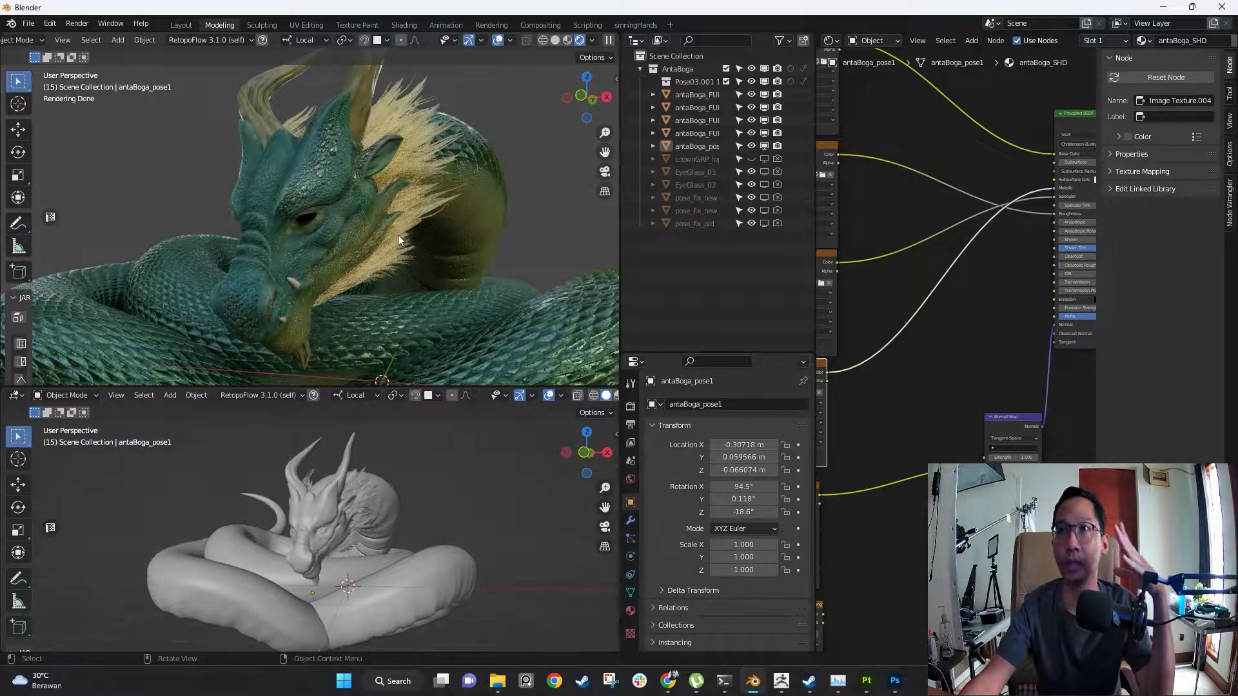
- Examine the Normal Map node and the normal detail on the dragon's brow scales in close-up
middle_click_drag(926, 368, 878, 295)
left_click_drag(954, 227, 885, 240)
middle_click_drag(417, 226, 419, 249, "shift")
scroll(419, 249, "up", 3)
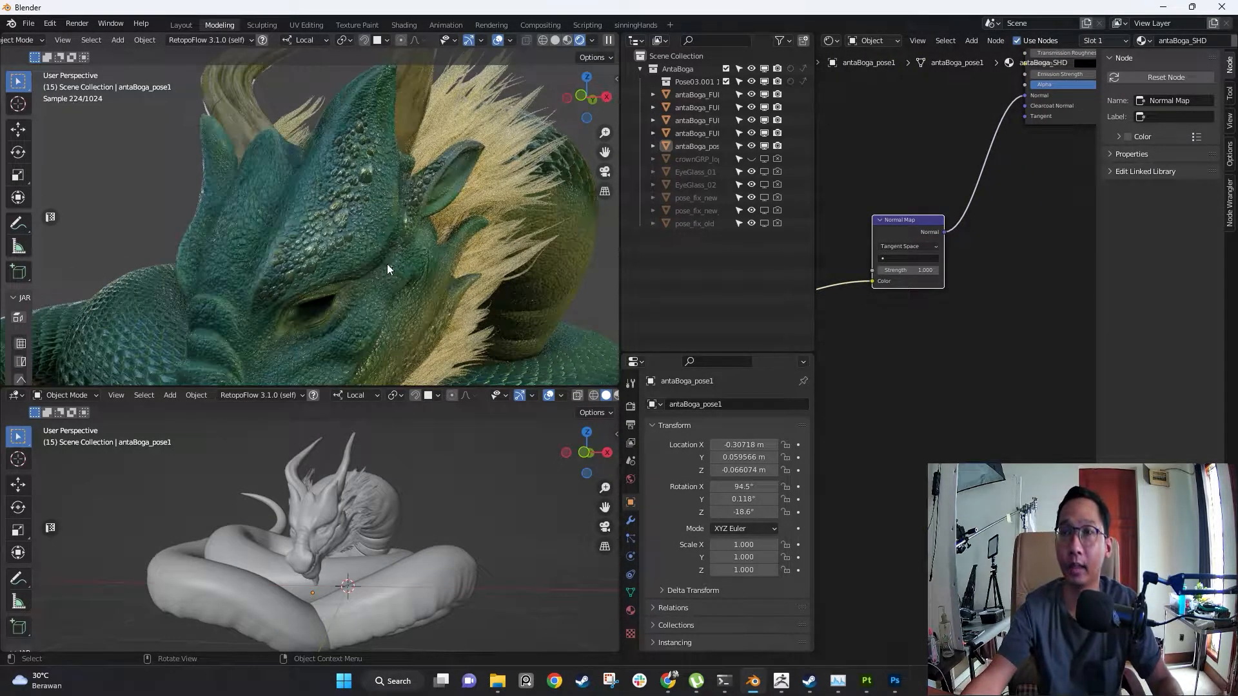
scroll(423, 269, "up", 2)
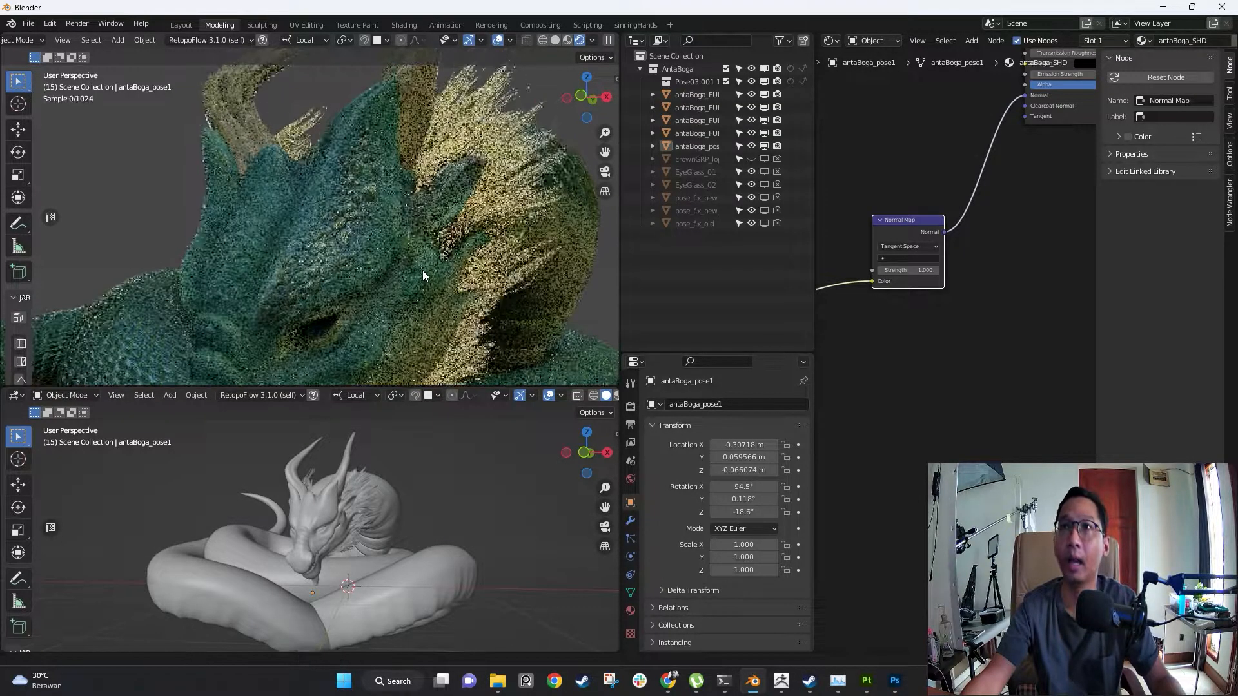
middle_click_drag(423, 285, 397, 307, "shift")
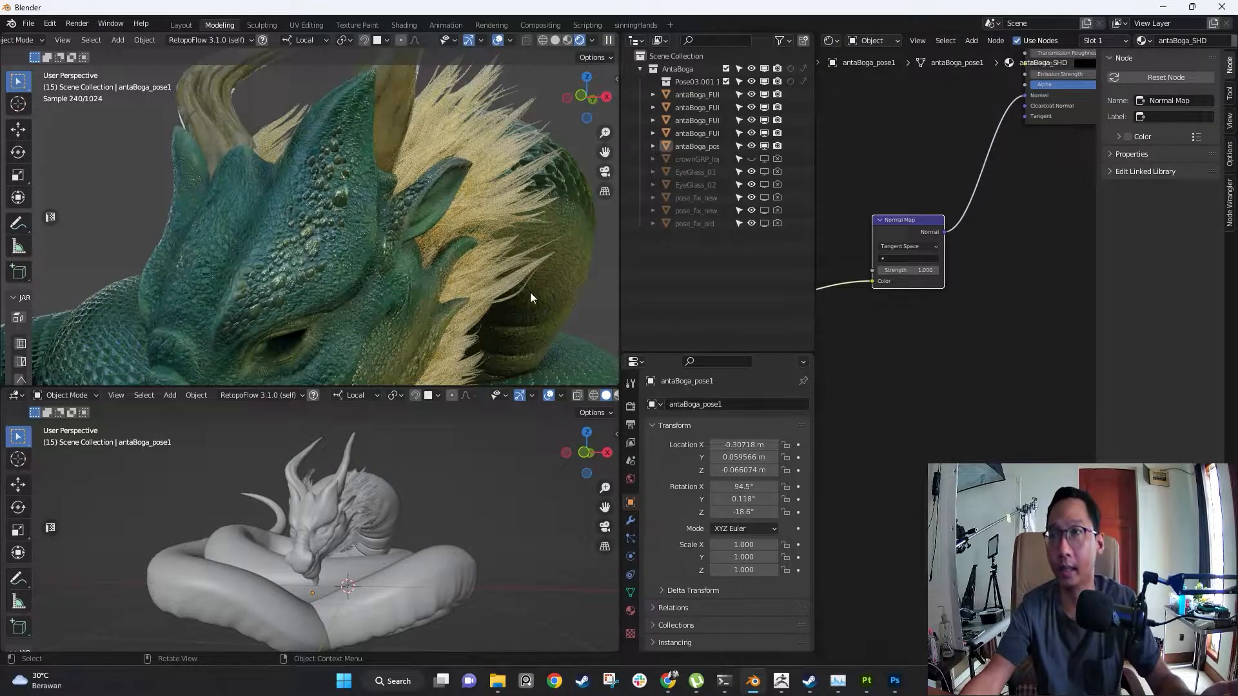
- Toggle viewport Denoise on and back off in the render settings to compare the detail on the dragon's head
left_click(631, 406)
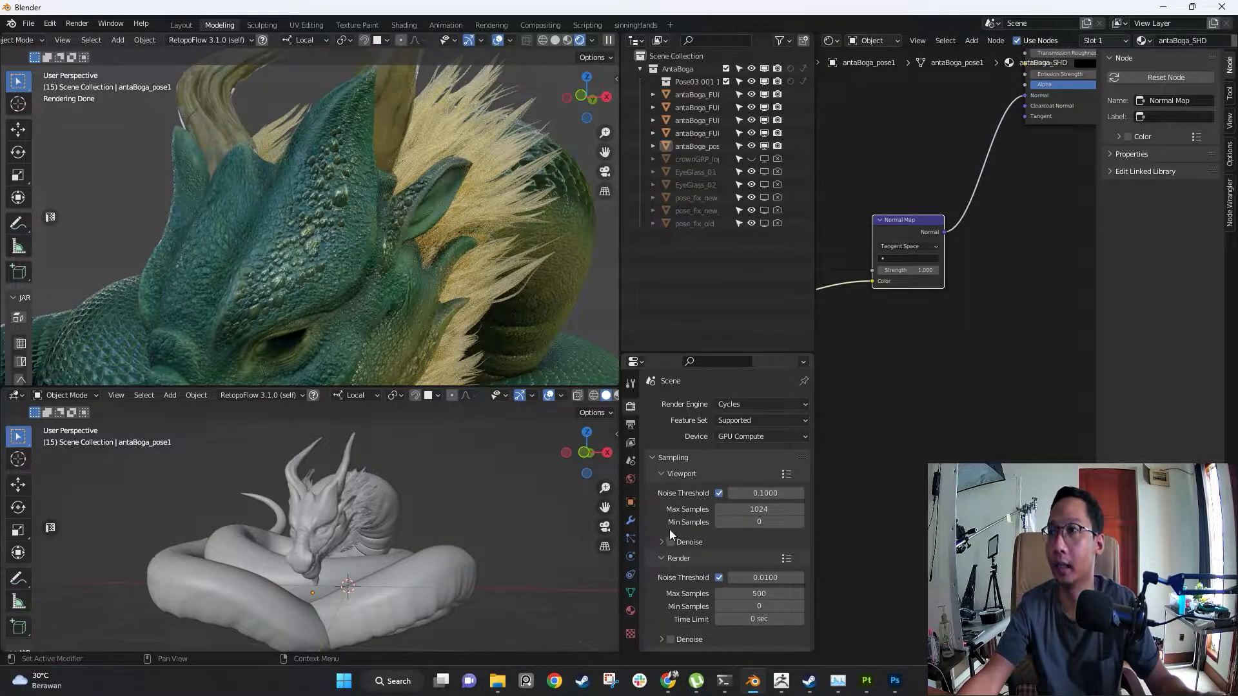
scroll(651, 477, "down", 2)
left_click(670, 479)
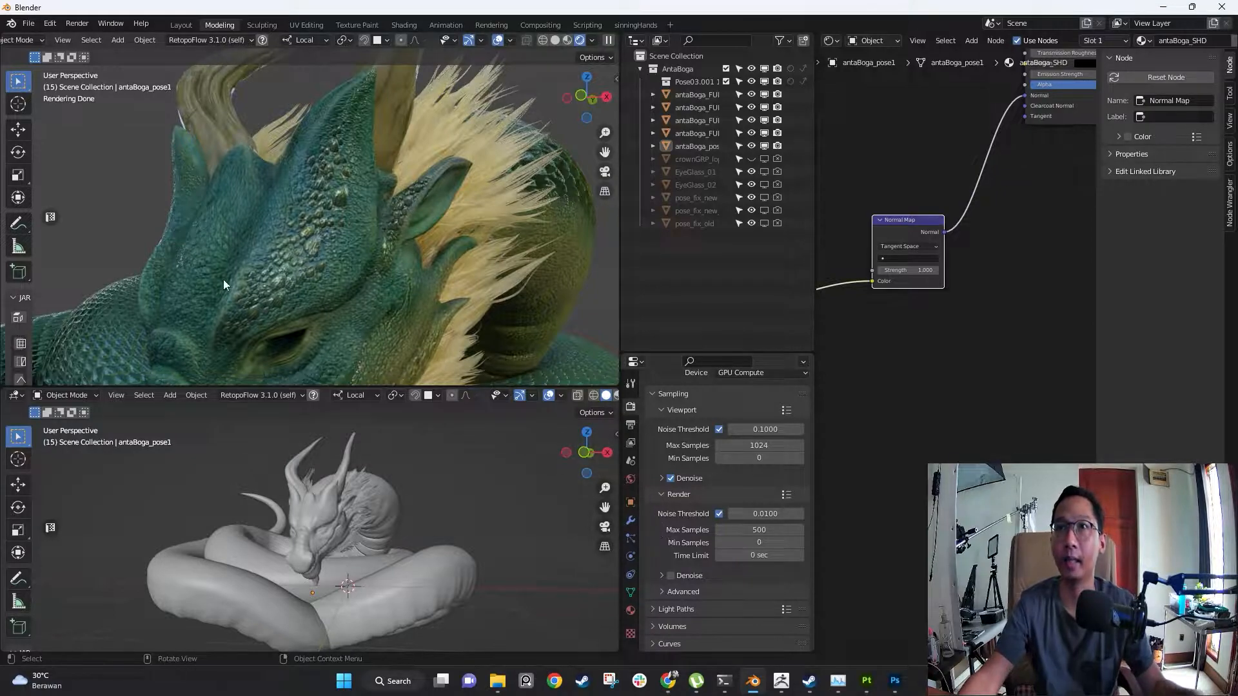
middle_click_drag(359, 273, 326, 265)
middle_click_drag(353, 276, 324, 250, "shift")
scroll(368, 270, "up", 3)
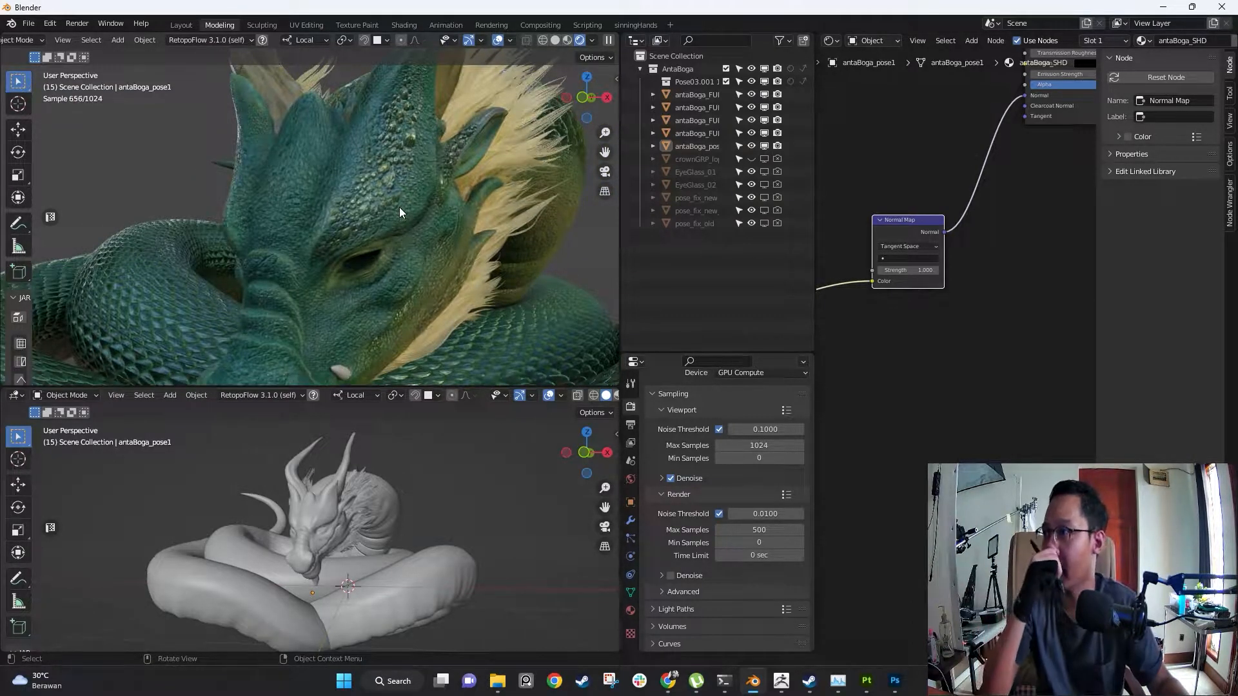
middle_click_drag(399, 207, 408, 249)
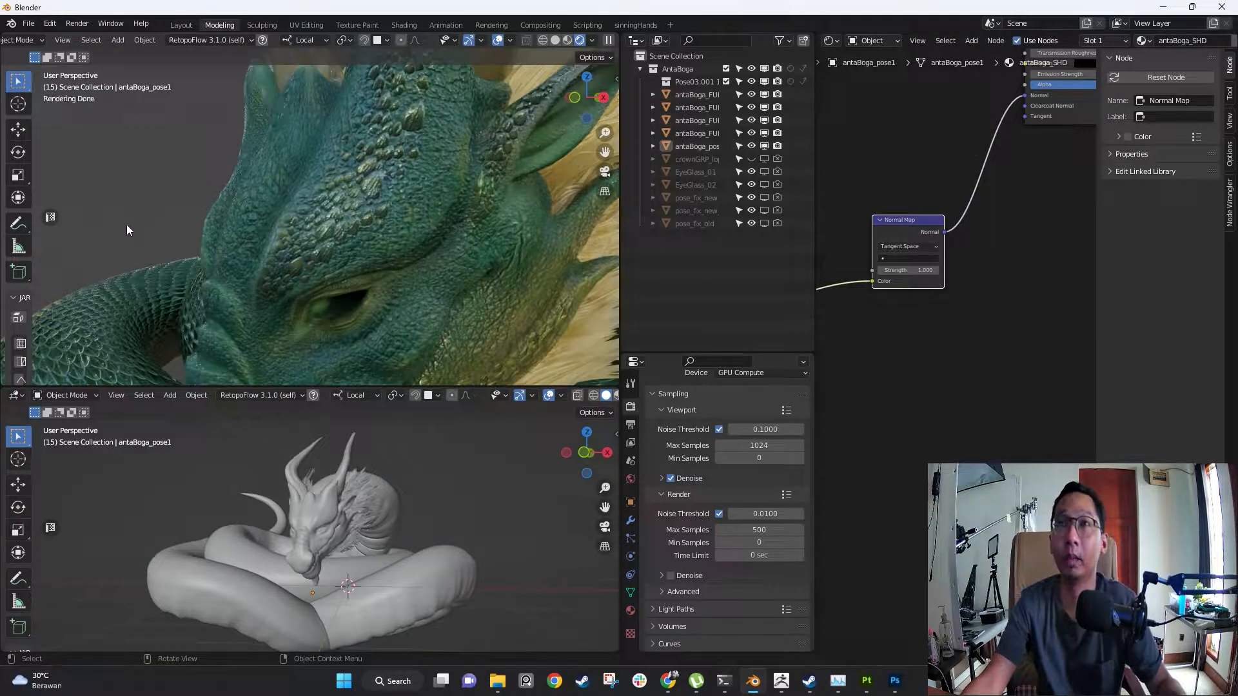
left_click(671, 480)
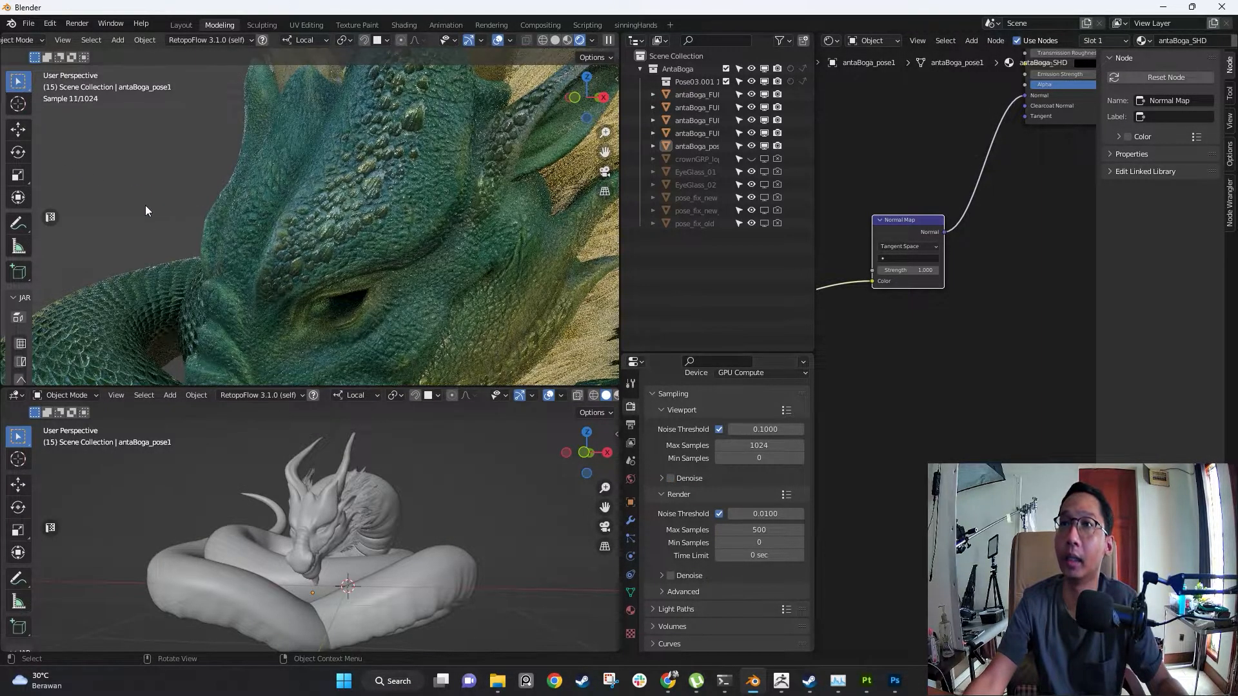
middle_click_drag(380, 190, 236, 285)
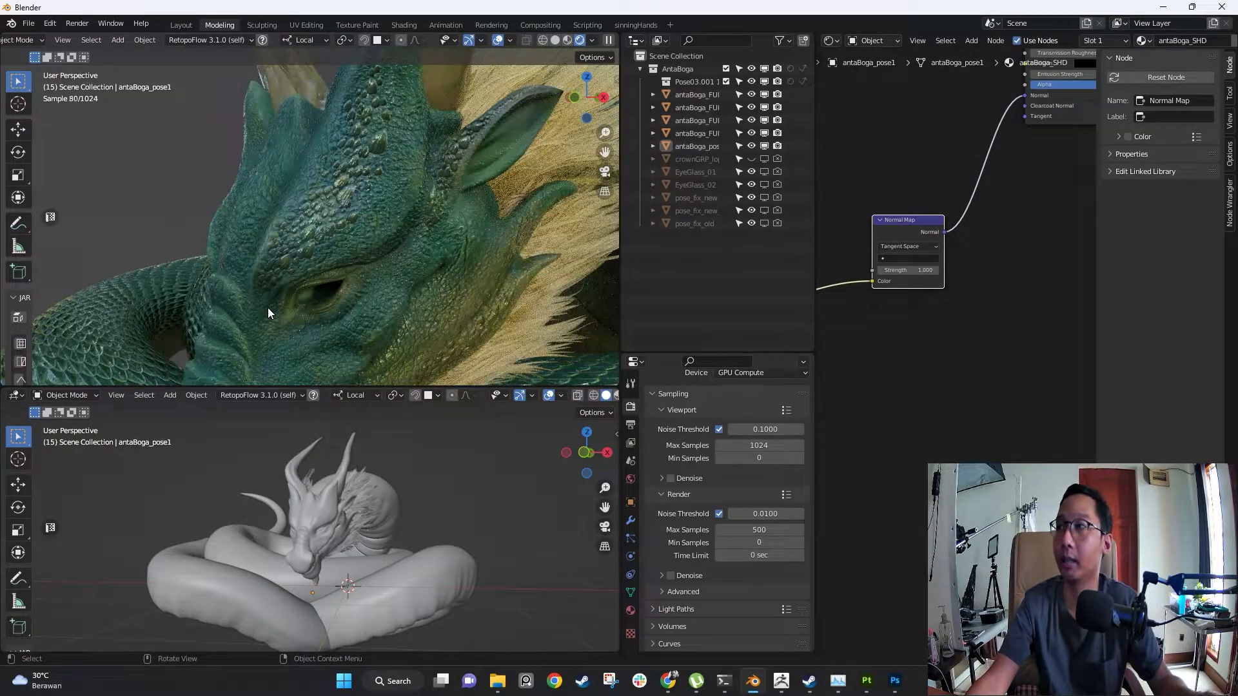
- Trace the normal image texture's connection and reposition the Normal Map node in the shader graph
middle_click_drag(1019, 215, 1117, 226)
scroll(975, 243, "down", 2)
middle_click_drag(979, 248, 922, 288)
left_click(923, 284)
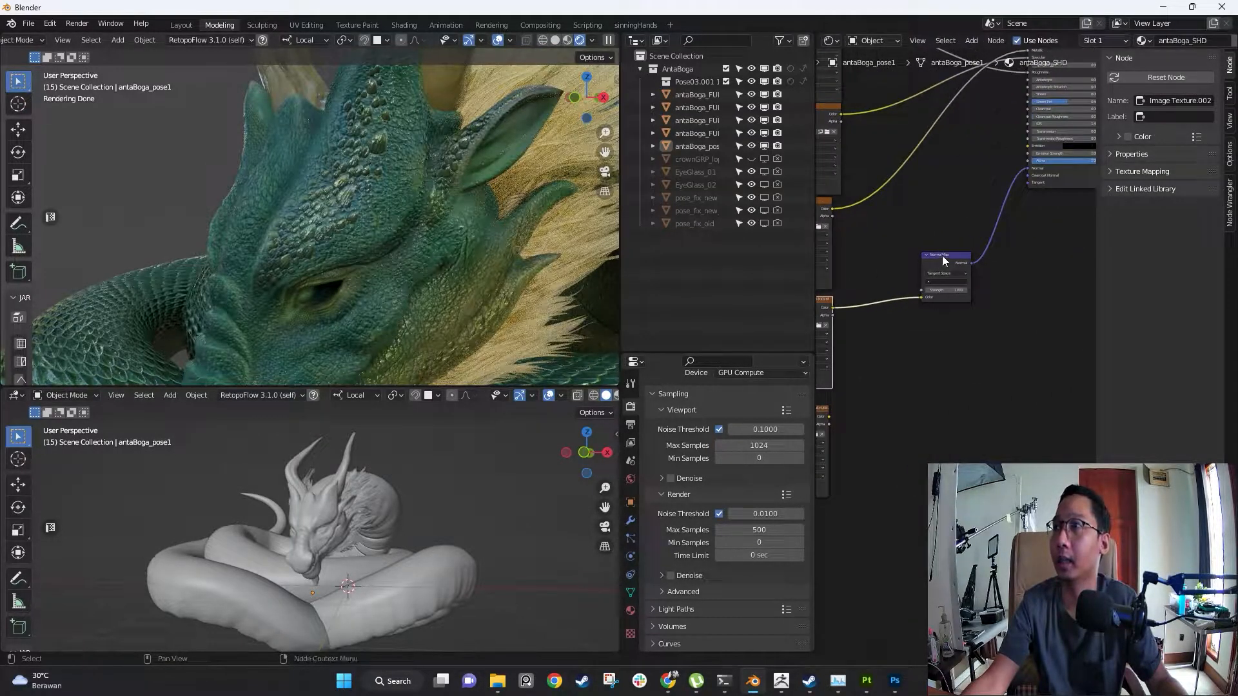
left_click_drag(941, 260, 928, 226)
scroll(1003, 265, "down", 1)
middle_click_drag(972, 227, 1007, 261)
scroll(989, 247, "up", 1)
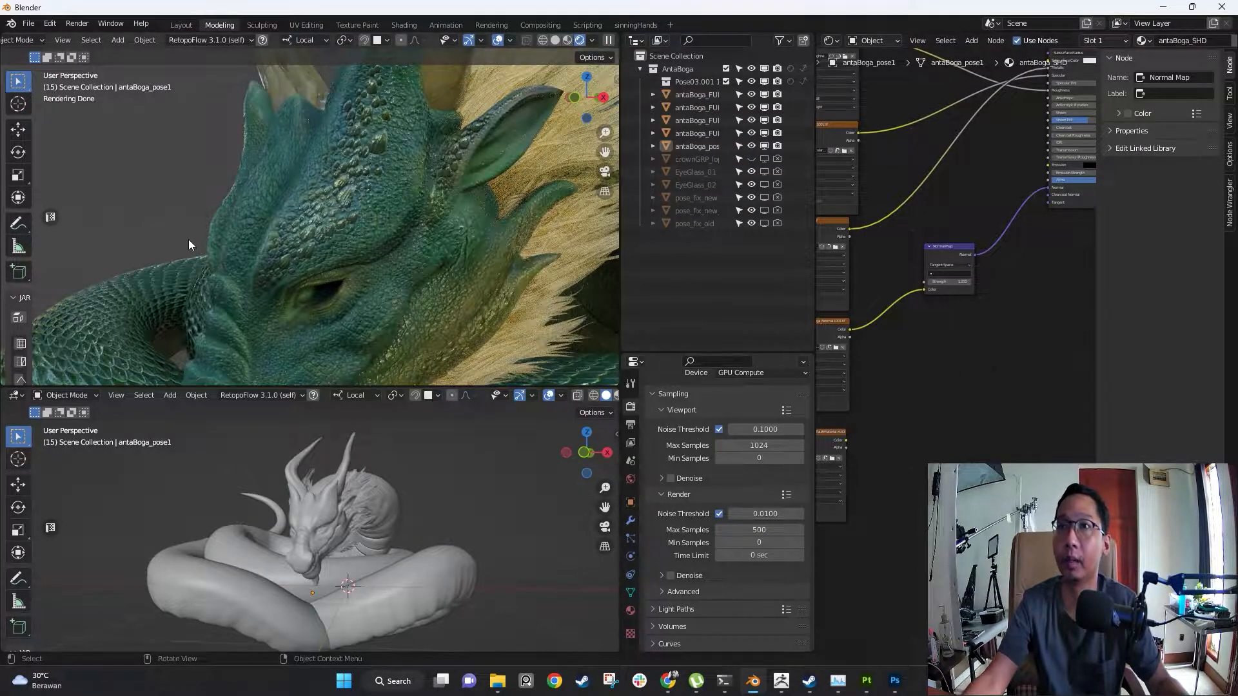
- Examine the rendered brow scales and eye area of the dragon's head
middle_click_drag(254, 226, 274, 224)
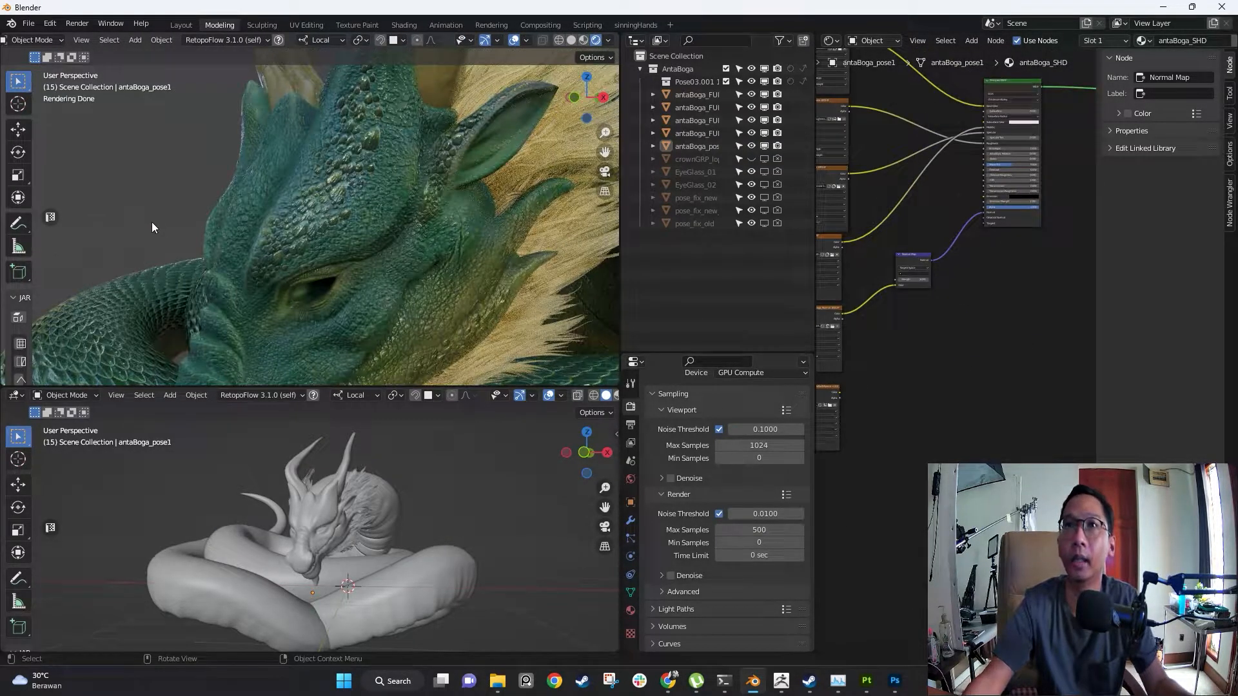
middle_click_drag(398, 231, 391, 242)
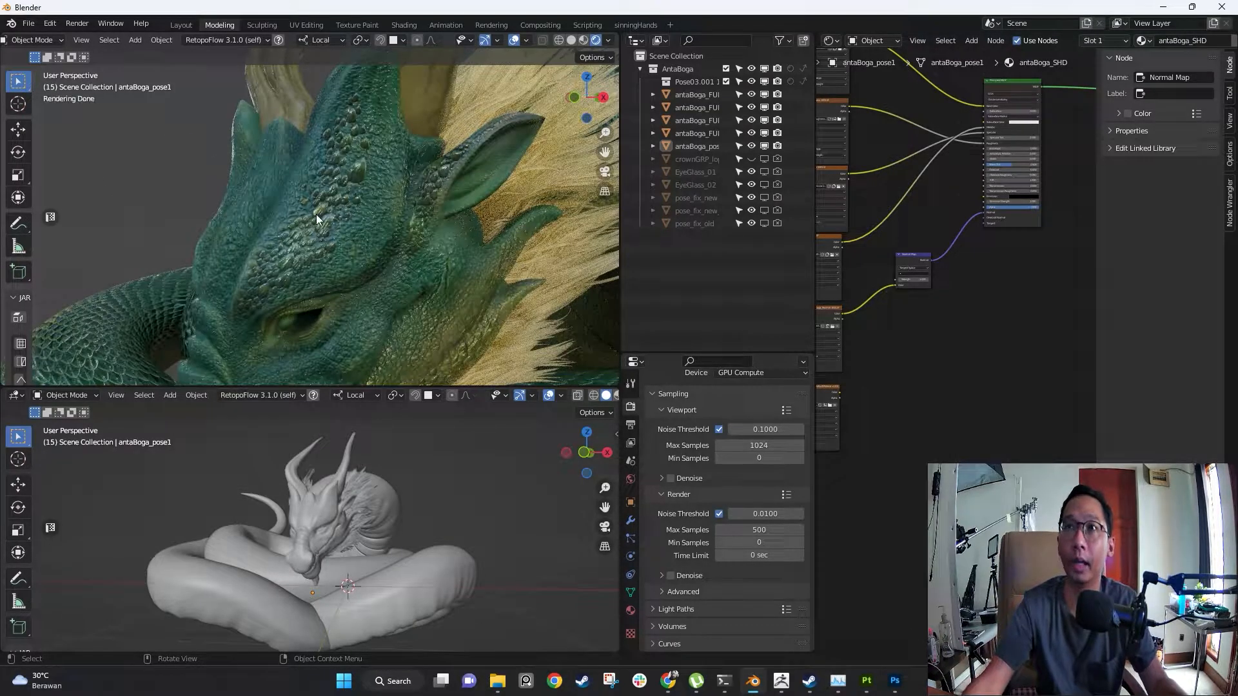
middle_click_drag(335, 221, 330, 210)
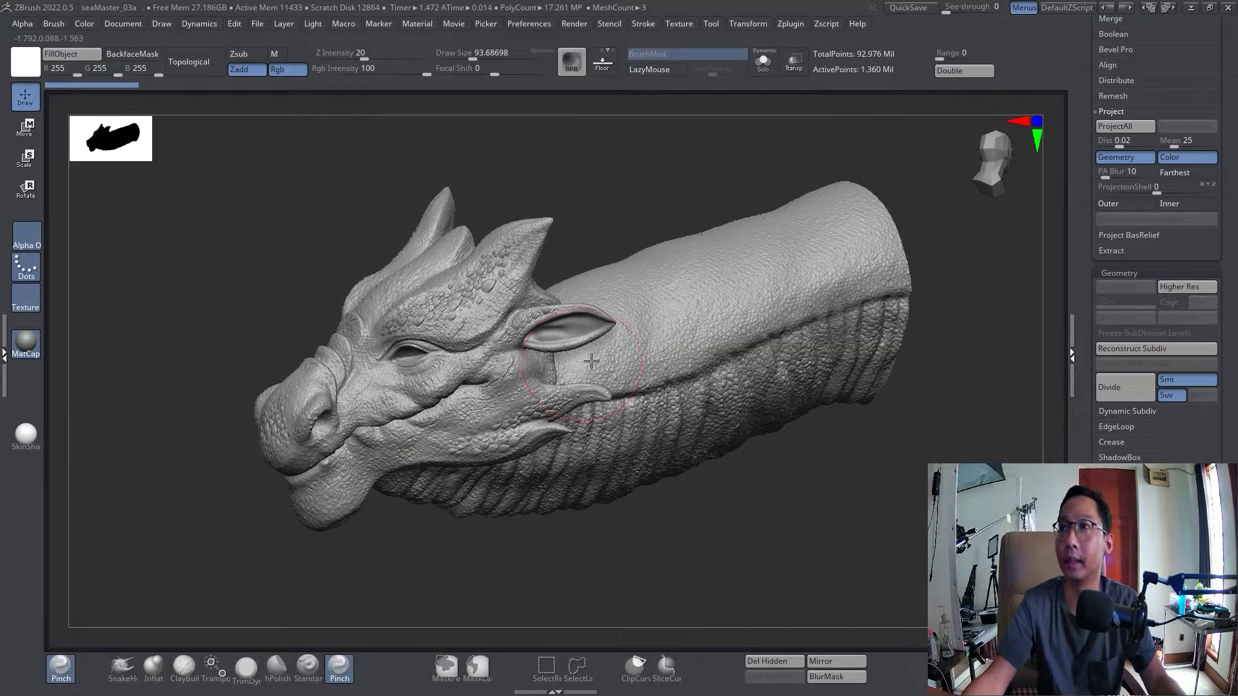
- Switch to ZBrush, collapse the head subtool folder, expand scales_grp and change the visibility of its scale subtool
scroll(1222, 254, "up", 10)
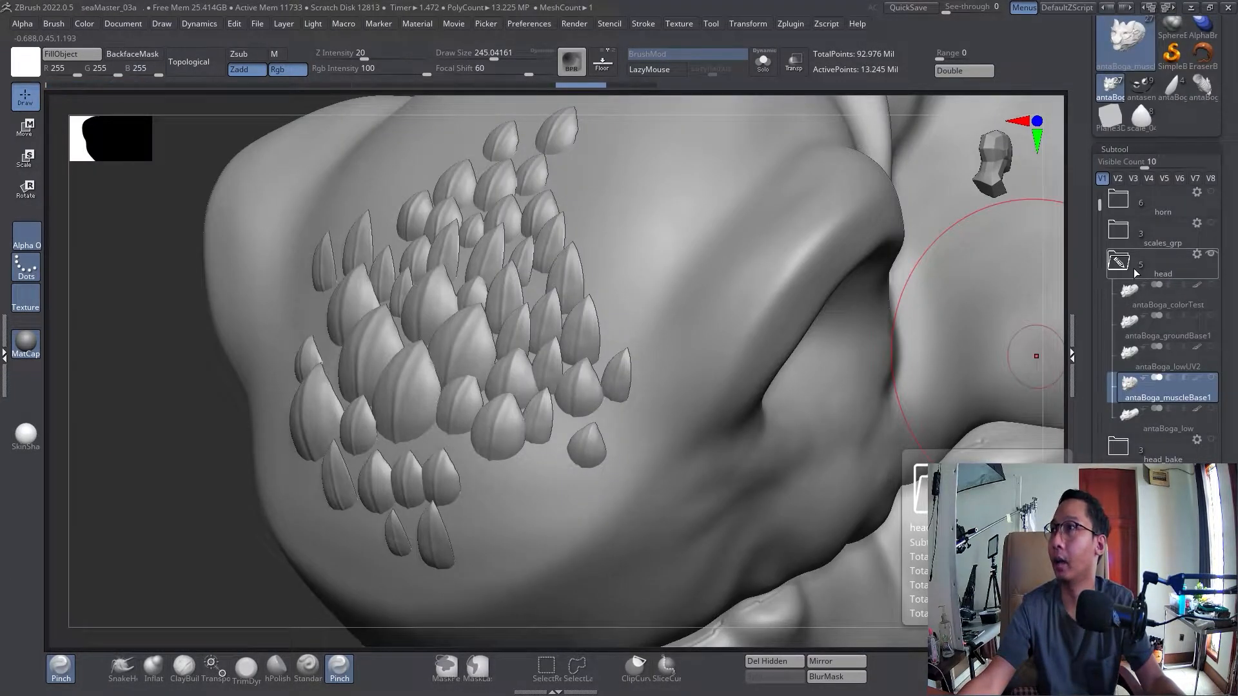
left_click(1136, 273)
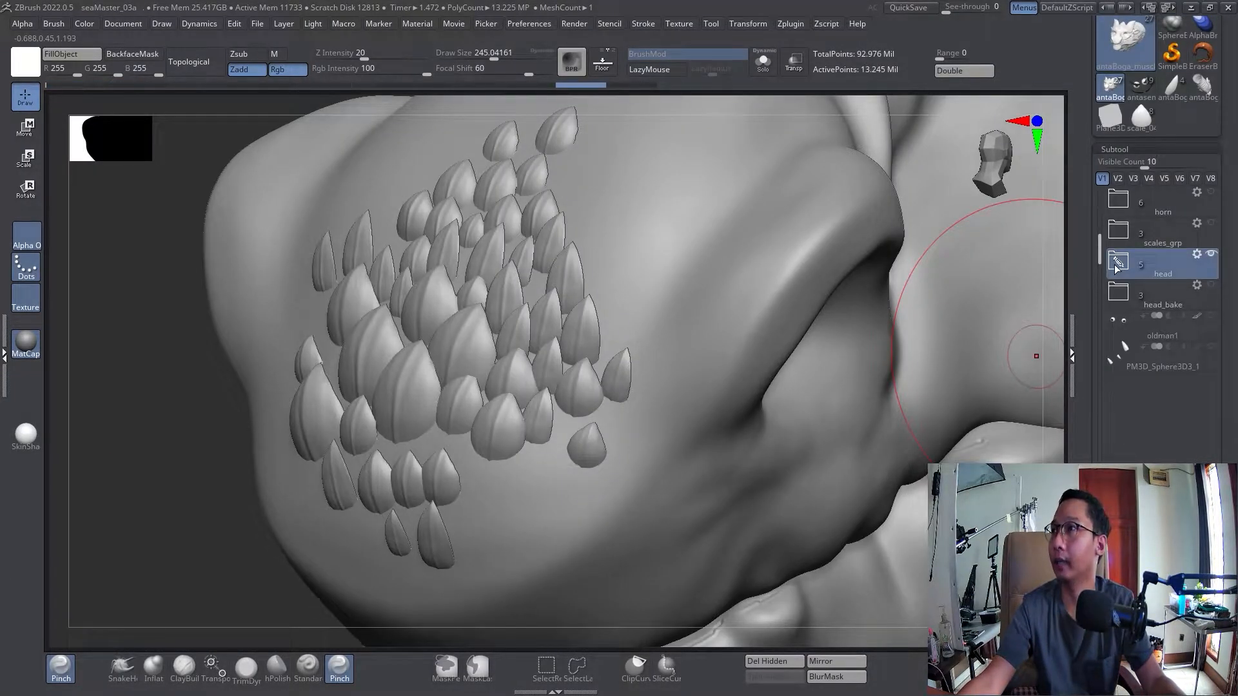
left_click(1135, 237)
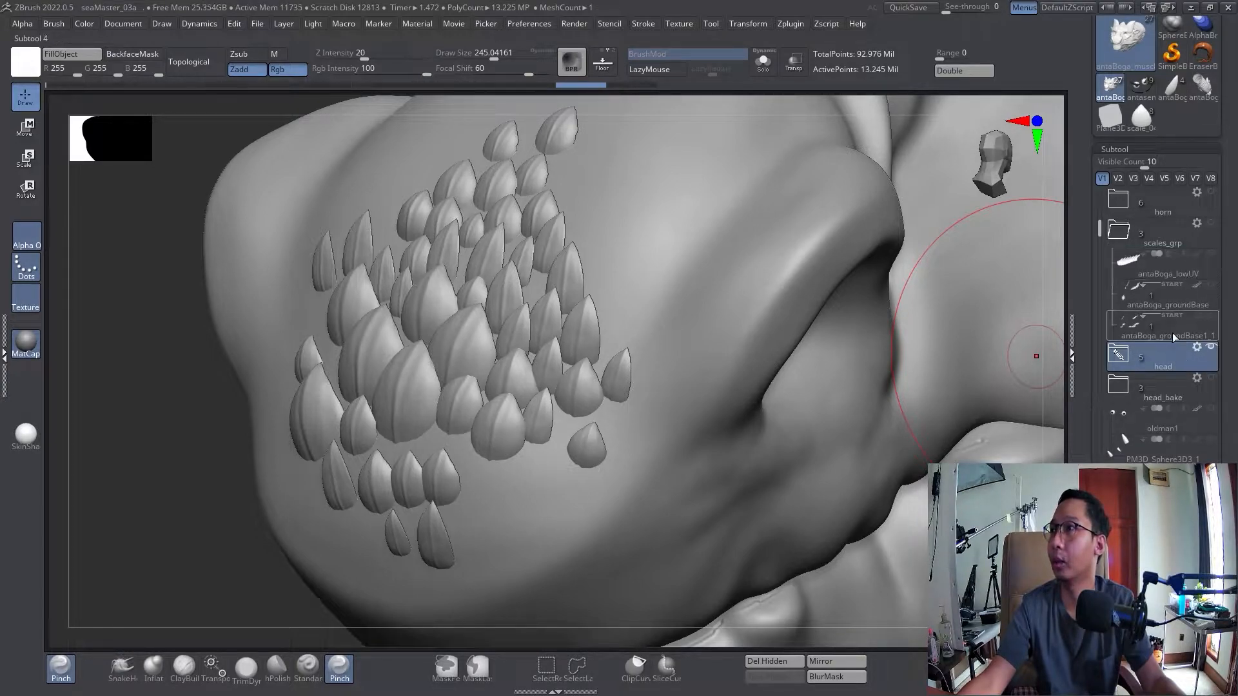
left_click(1211, 316)
- Select the antaBoga_groundBase subtool, hide the head, and examine its separate scale pieces up close
right_click_drag(580, 340, 545, 391, "ctrl")
right_click_drag(555, 381, 627, 395)
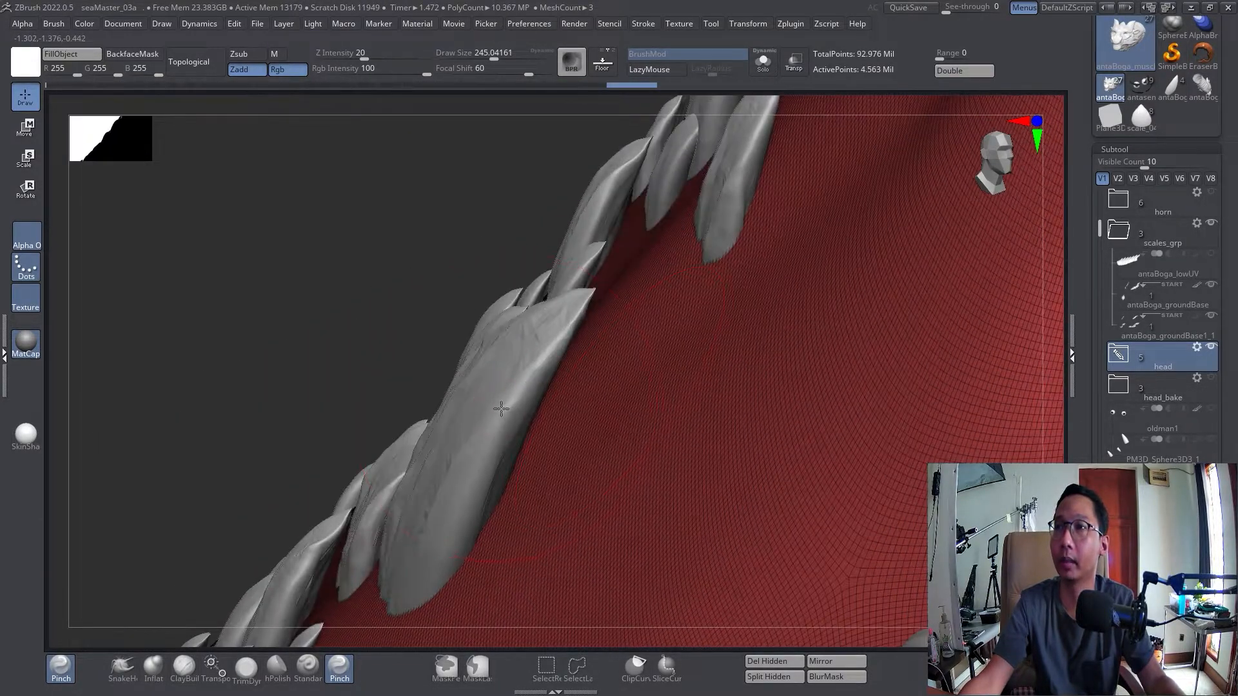
left_click(500, 408, "alt")
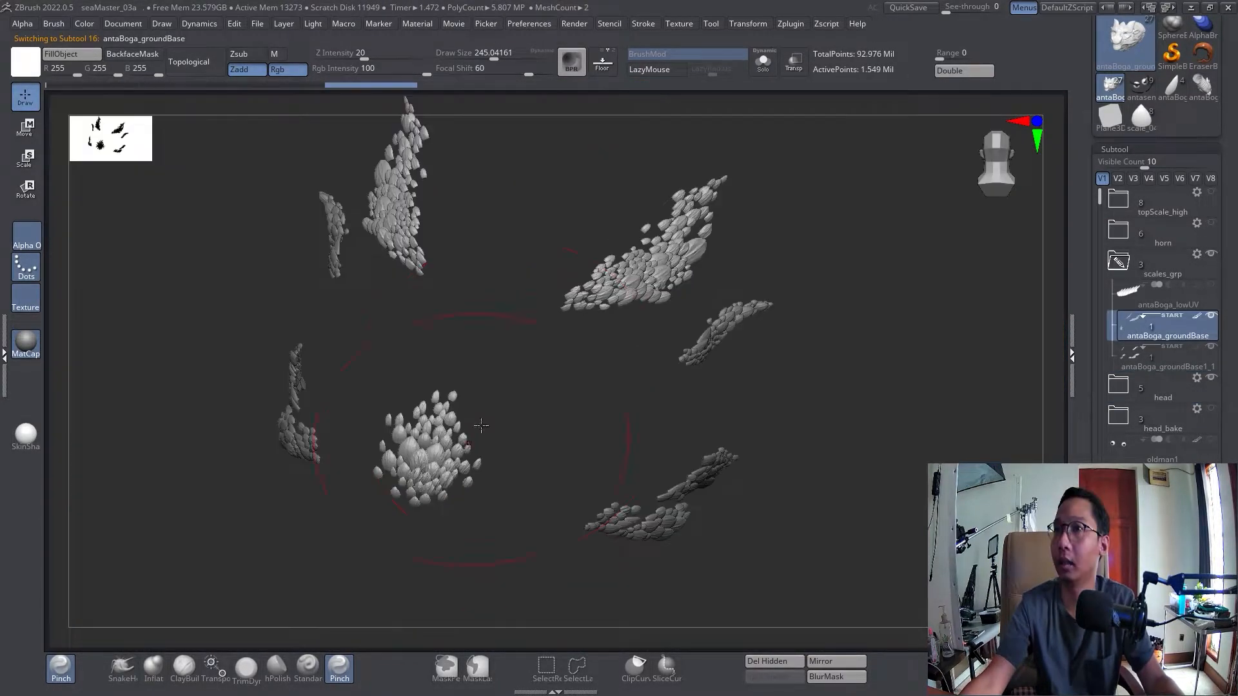
right_click_drag(548, 400, 605, 392)
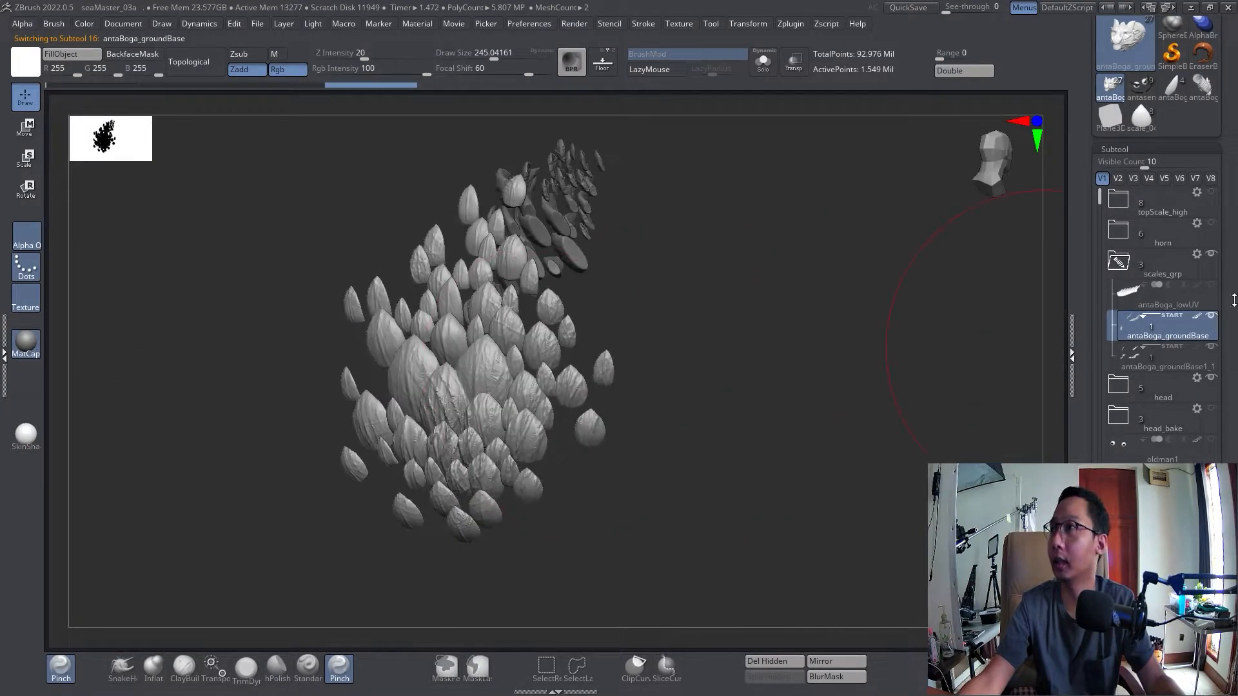
- Hide the antaBoga_groundBase scales, select the antaBoga_muscleBase1 subtool and examine the polygroups of its snout scales
left_click(1211, 316)
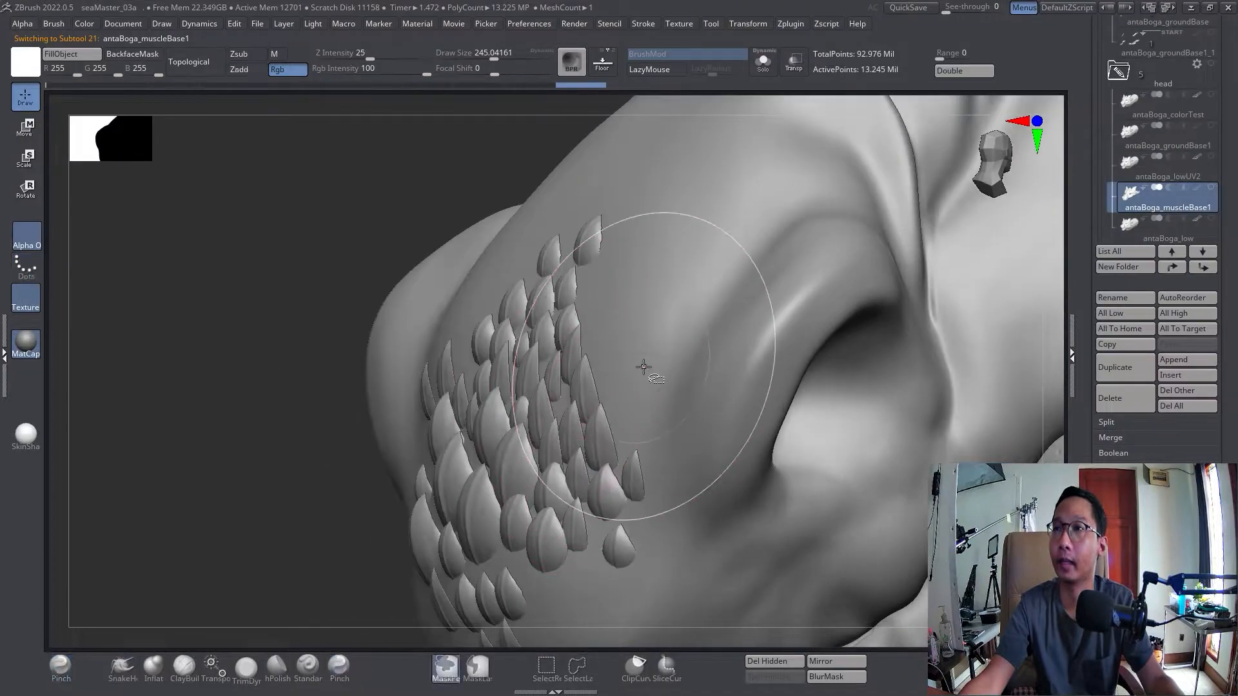
left_click(645, 367, "ctrl+shift")
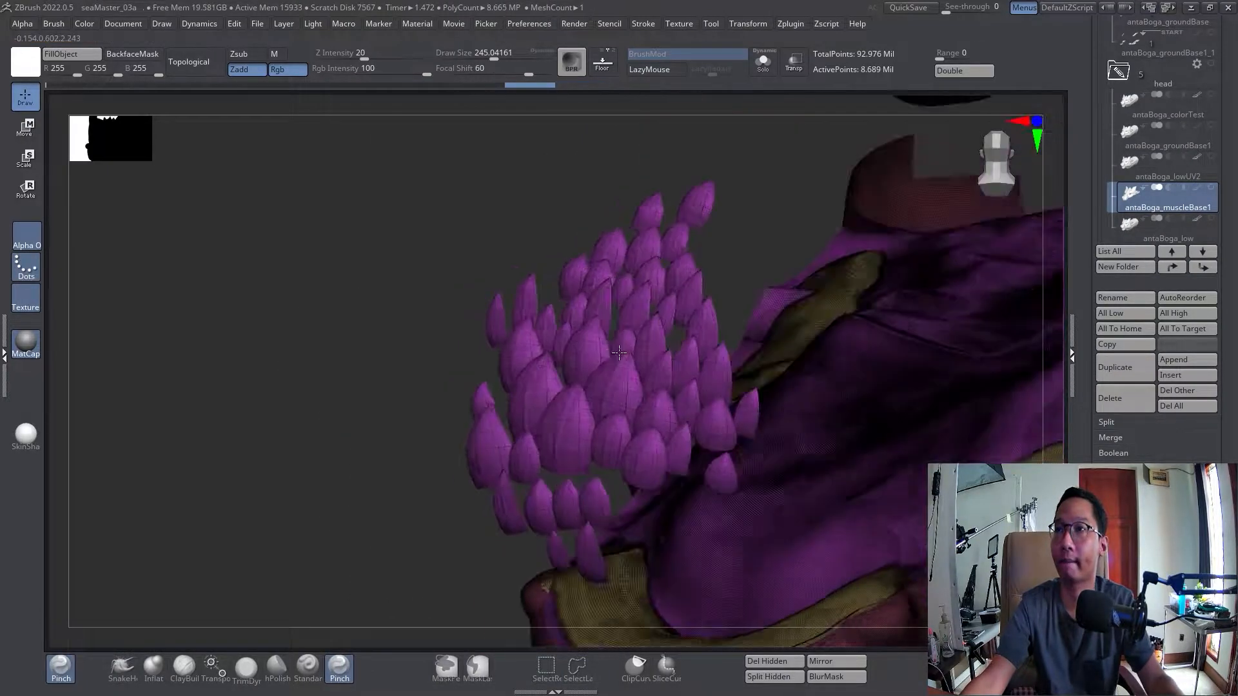
right_click_drag(589, 374, 535, 332)
left_click(577, 327, "ctrl+shift")
mouse_move(700, 308)
right_mouse_down()
mouse_move(707, 414)
mouse_move(688, 379)
mouse_move(730, 388)
mouse_move(627, 354)
mouse_move(652, 359)
mouse_move(641, 352)
mouse_move(653, 375)
mouse_move(677, 348)
mouse_move(651, 379)
mouse_move(682, 300)
right_mouse_up()
key("shift+f")
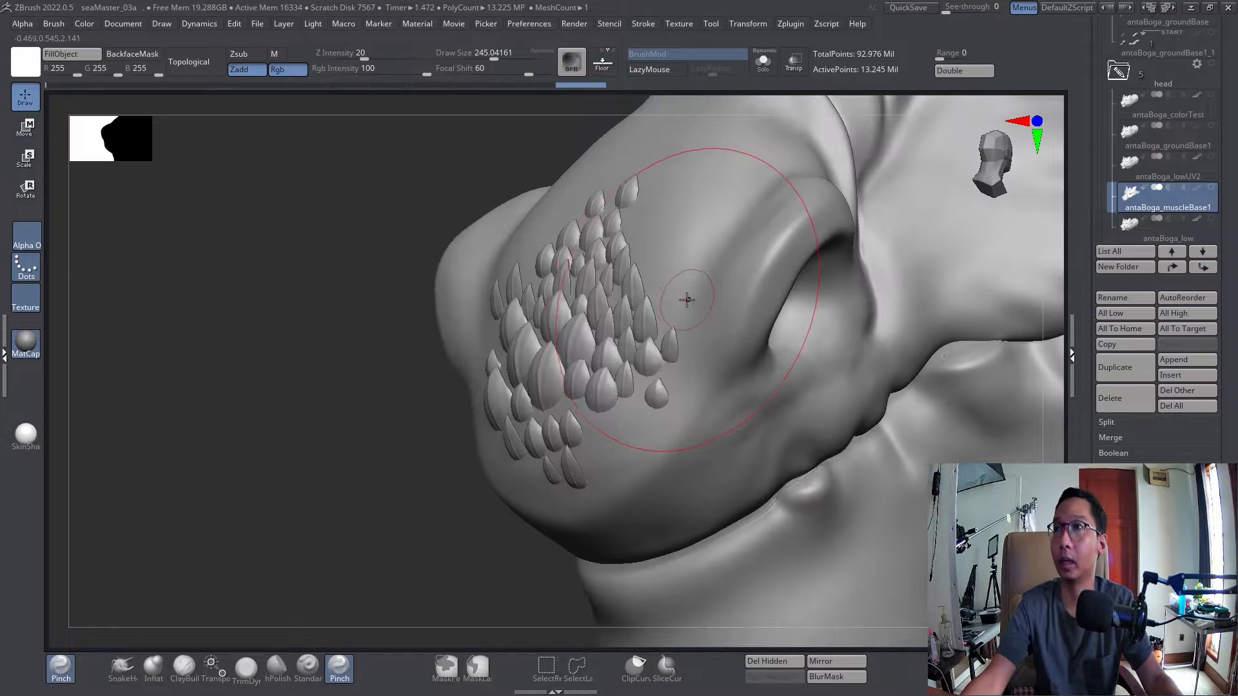
- Isolate the scale pieces of antaBoga_muscleBase1 with the polyframe shown and examine their topology up close
right_click_drag(401, 410, 439, 419)
key("shift+f")
left_click(561, 387, "ctrl+shift")
right_click_drag(548, 394, 596, 510)
right_click_drag(470, 391, 483, 432)
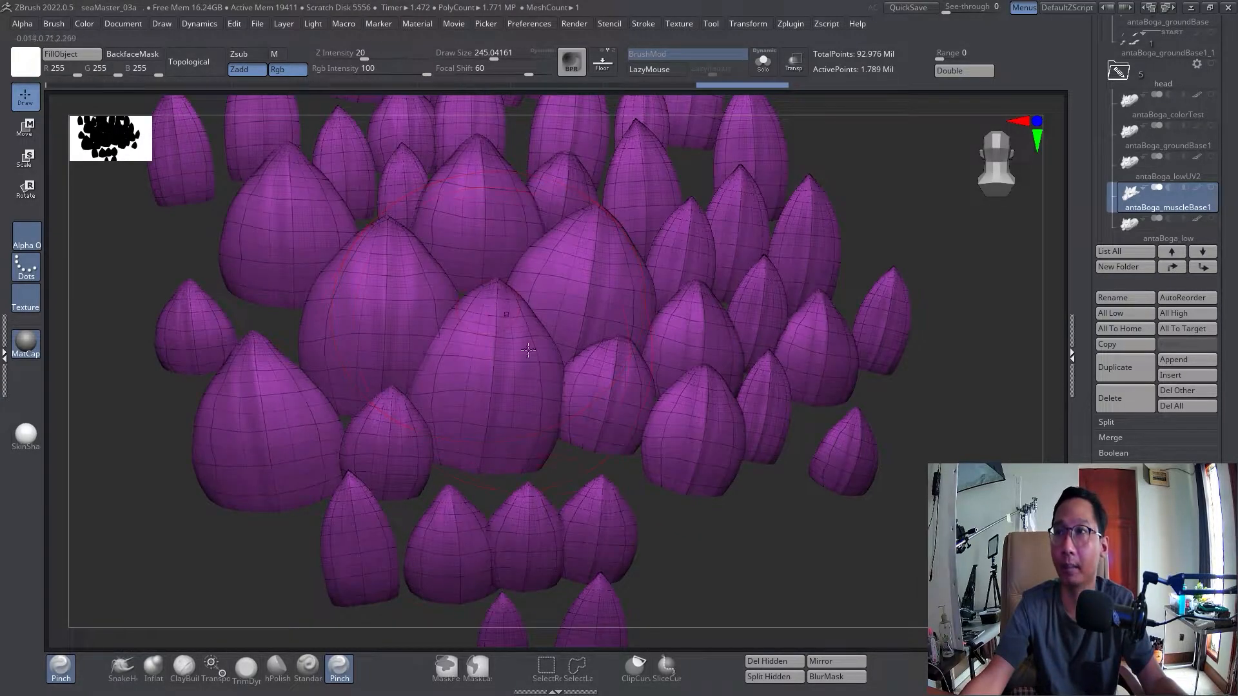
right_click_drag(522, 353, 592, 381)
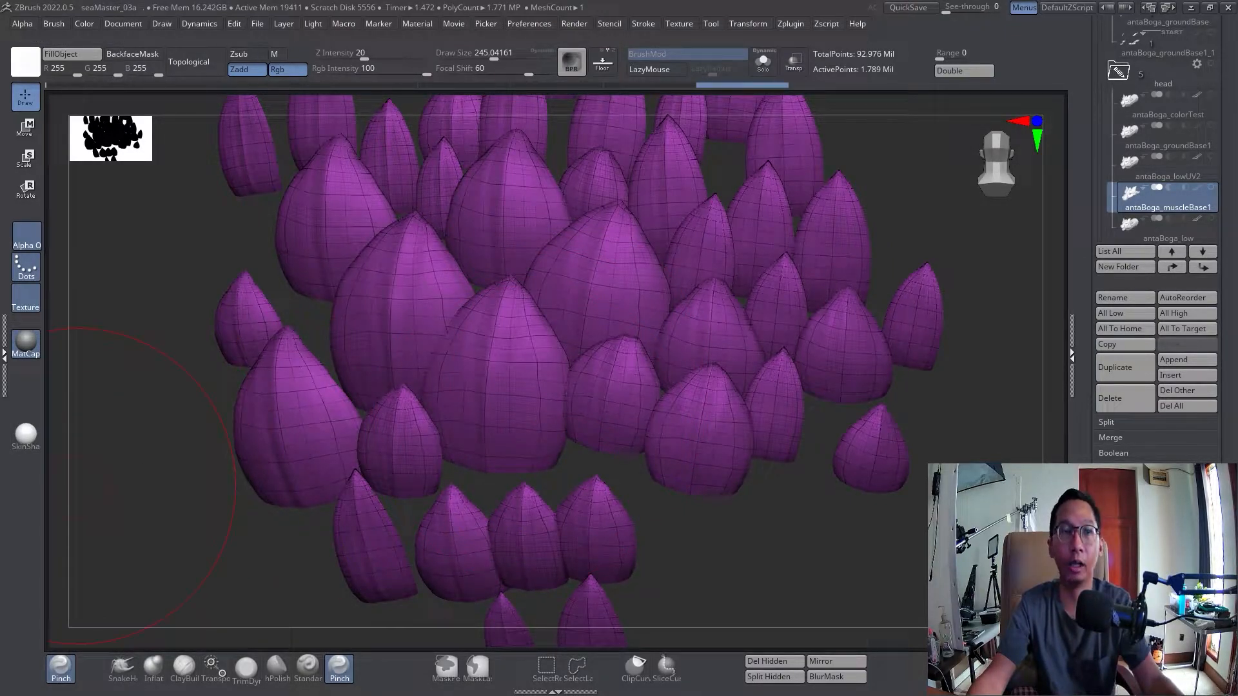
- Switch to Substance 3D Painter, examine the painted dragon's snout up close, and return to the isolated scales in ZBrush
key("alt+Tab")
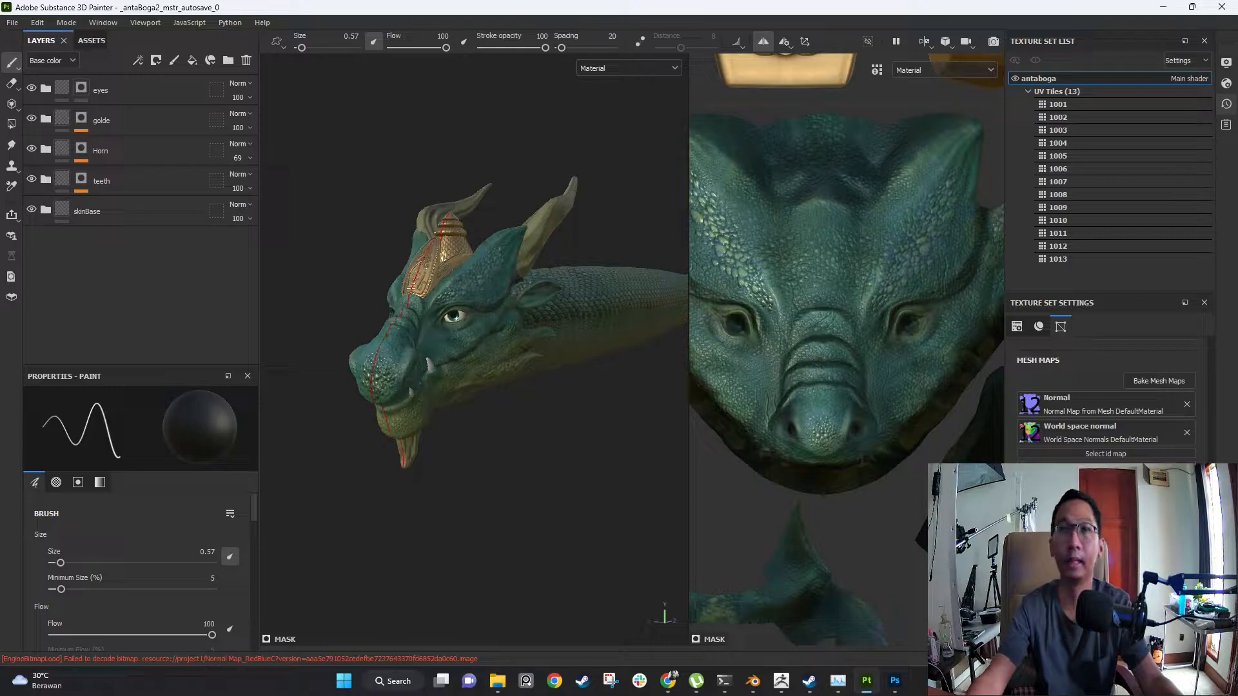
right_click_drag(481, 419, 580, 416, "alt")
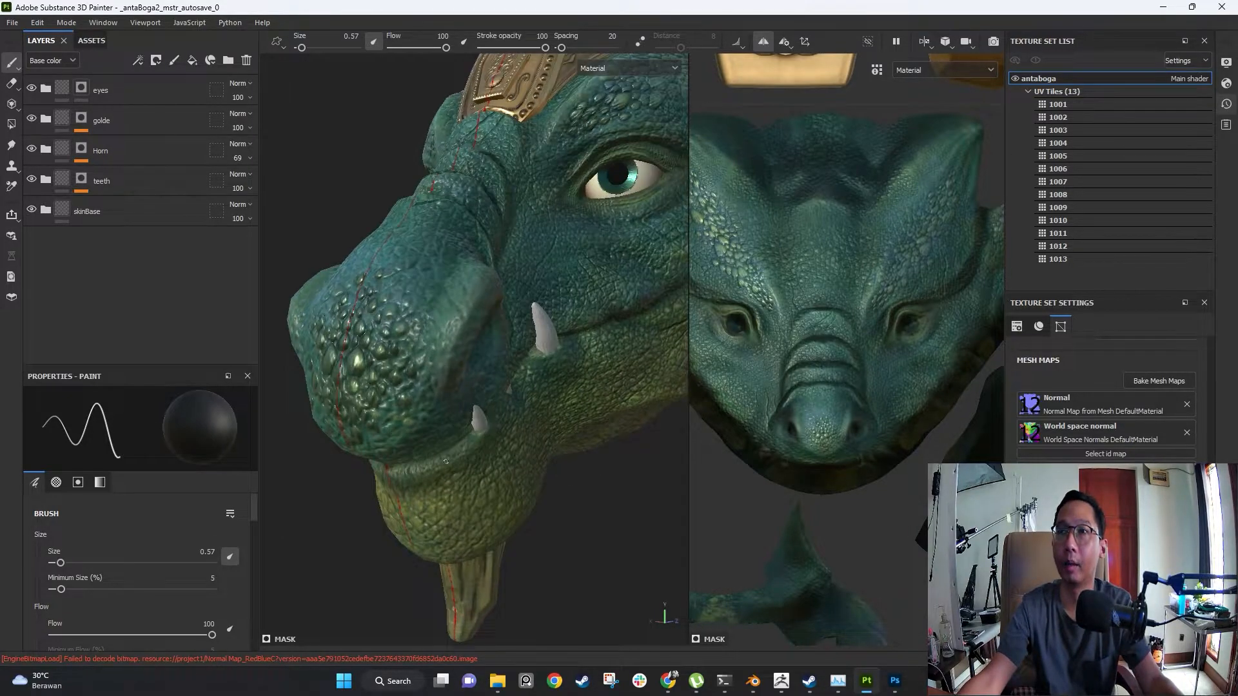
left_click(1163, 8)
right_click_drag(683, 399, 607, 384, "alt")
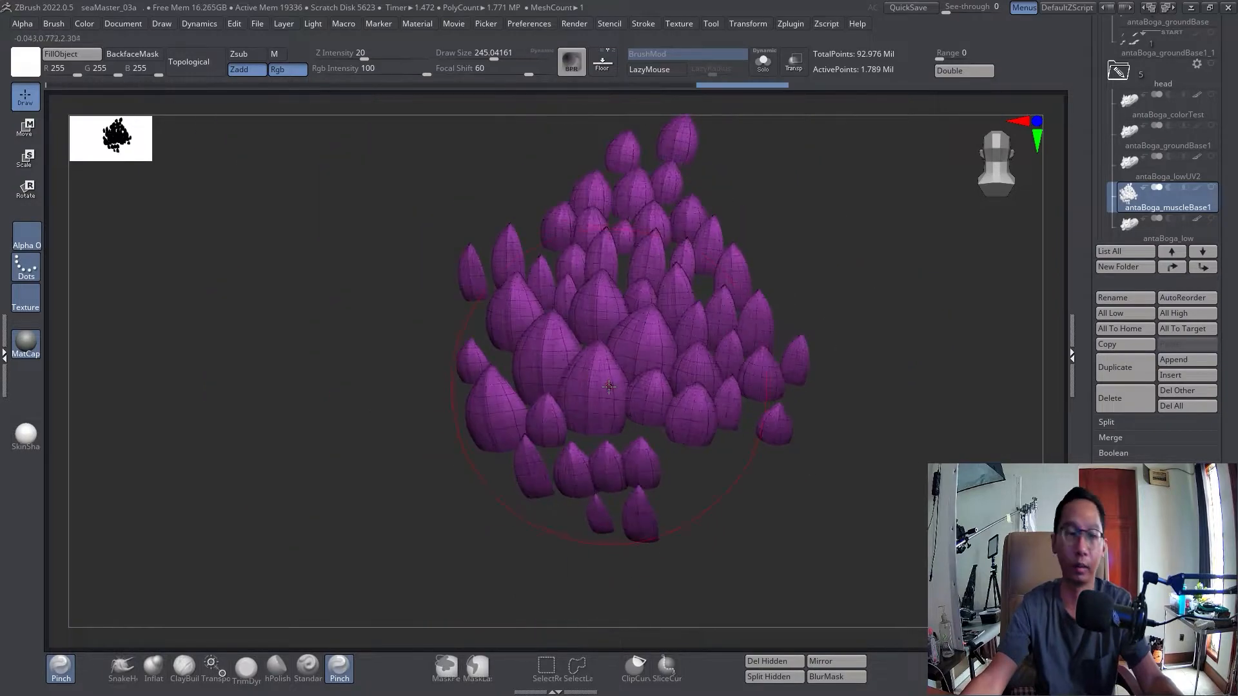
- Switch to Blender, select the antaBoga_pose1 mesh and examine the normal image textures in its shader graph
key("alt+Tab")
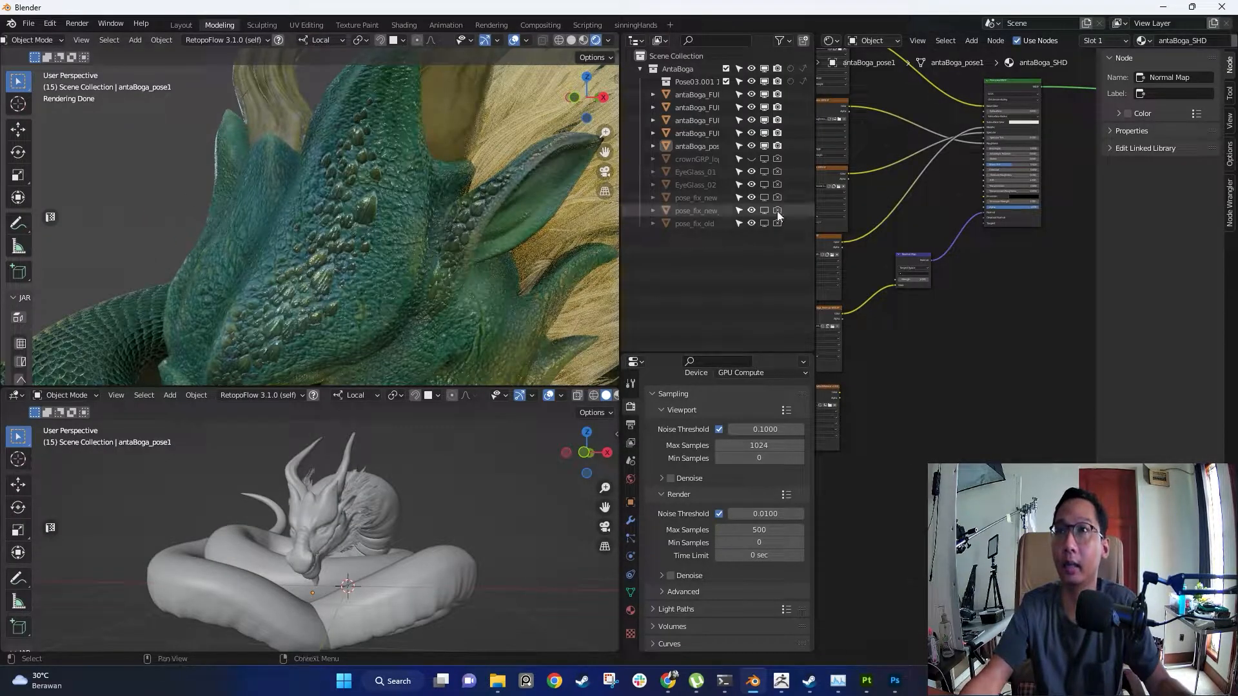
middle_click_drag(388, 260, 335, 201)
left_click(335, 197)
middle_click_drag(354, 259, 381, 238, "shift")
middle_click_drag(932, 316, 1039, 257, "shift")
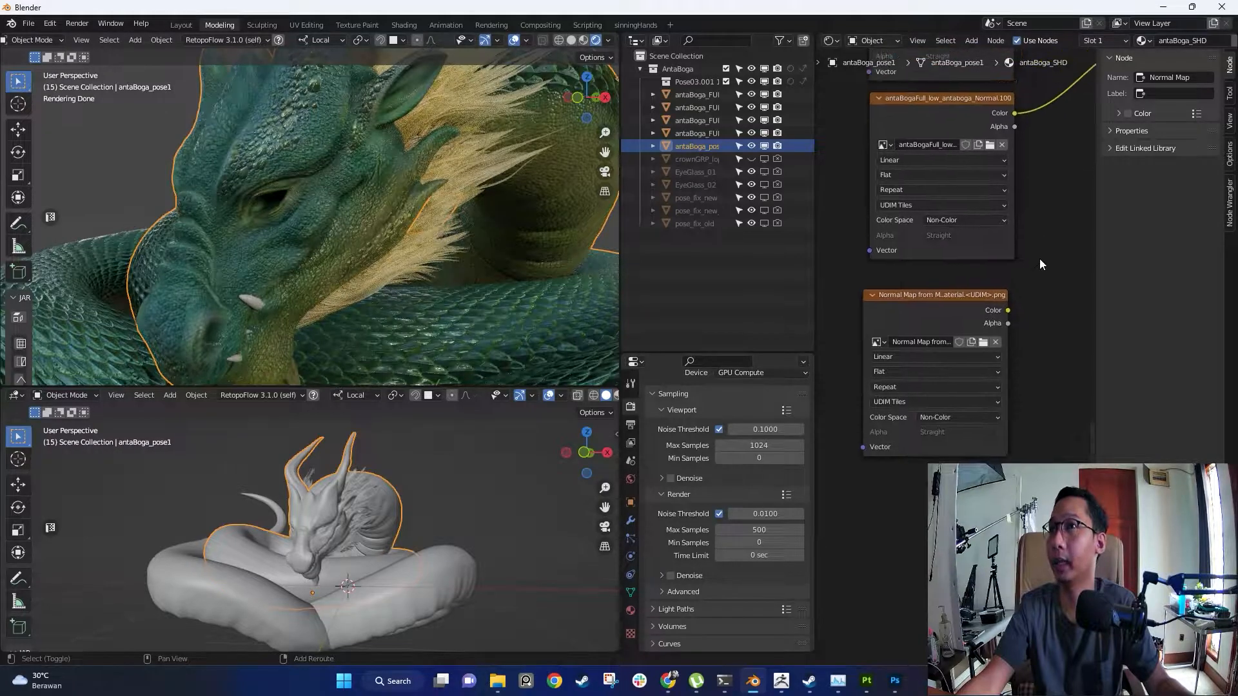
- Switch to File Explorer, review the displacement EXR files in the disp\ver01 folder, and return to Blender
key("alt+Tab")
left_click_drag(529, 261, 348, 200)
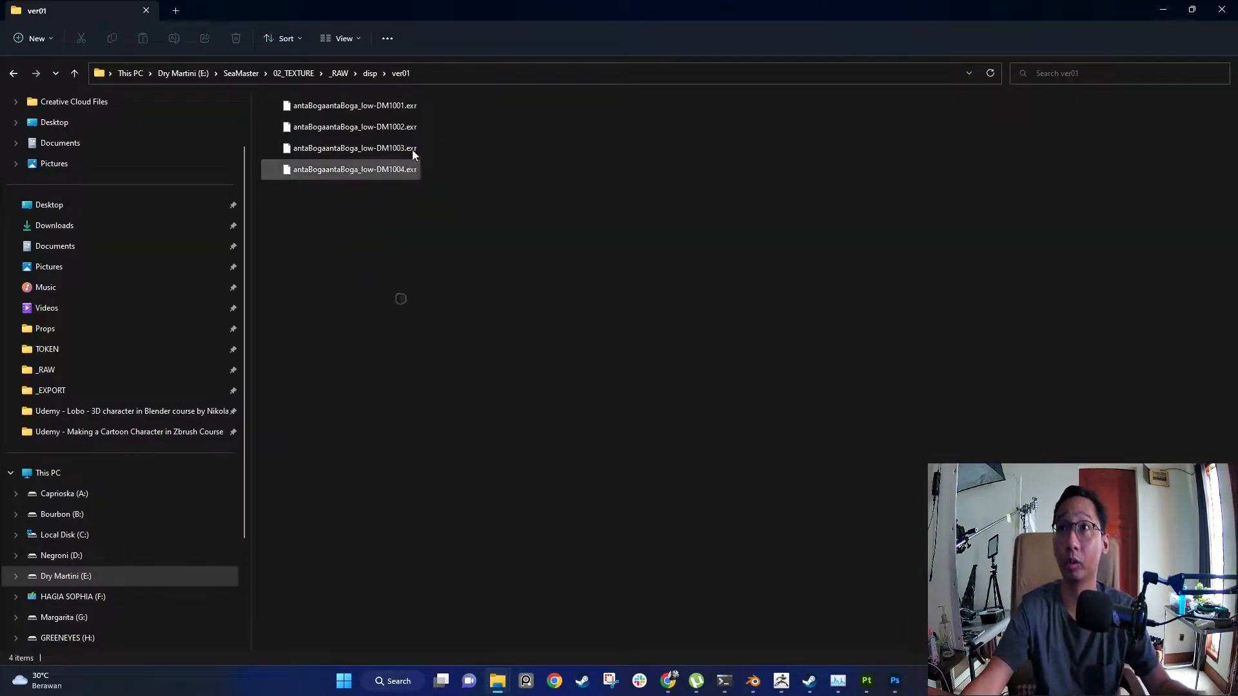
left_click(381, 109)
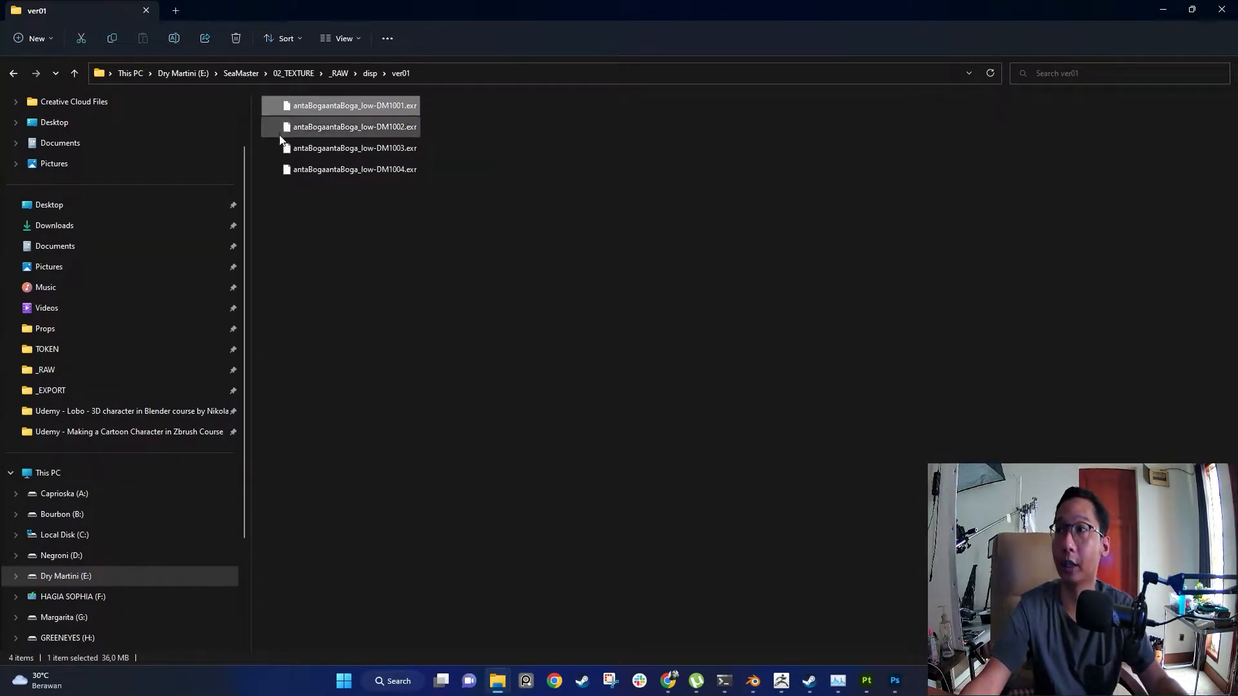
left_click(606, 198)
key("super+Down")
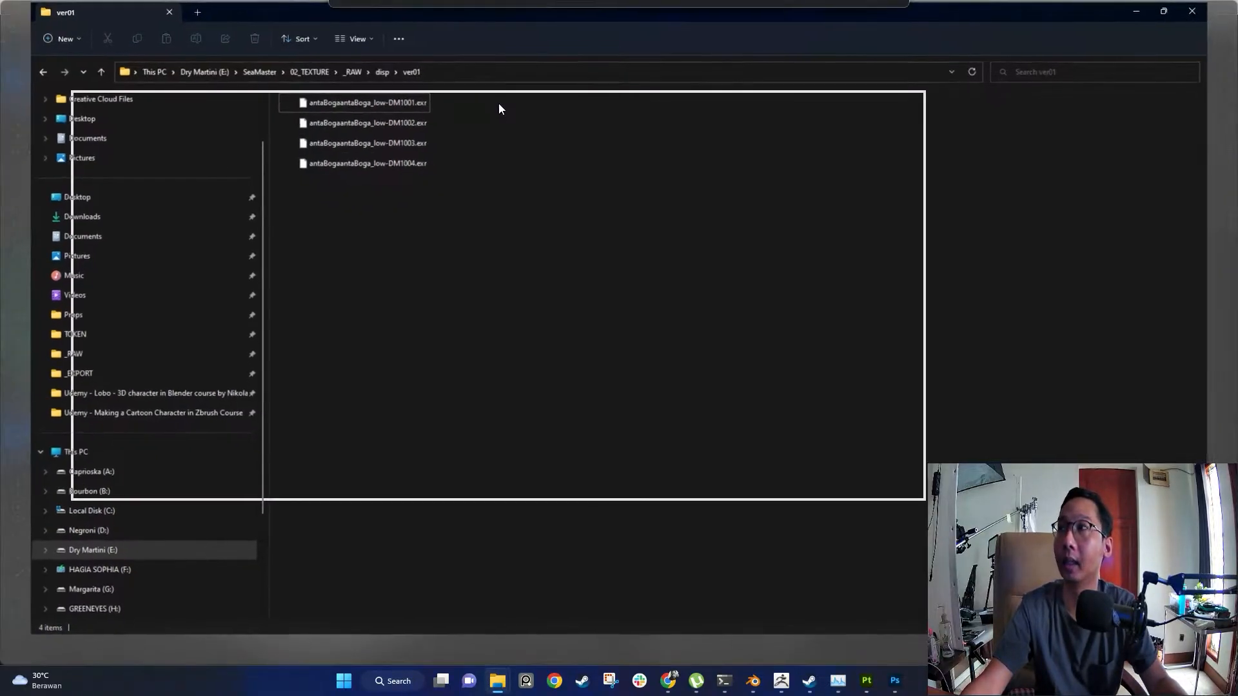
left_click(1033, 112)
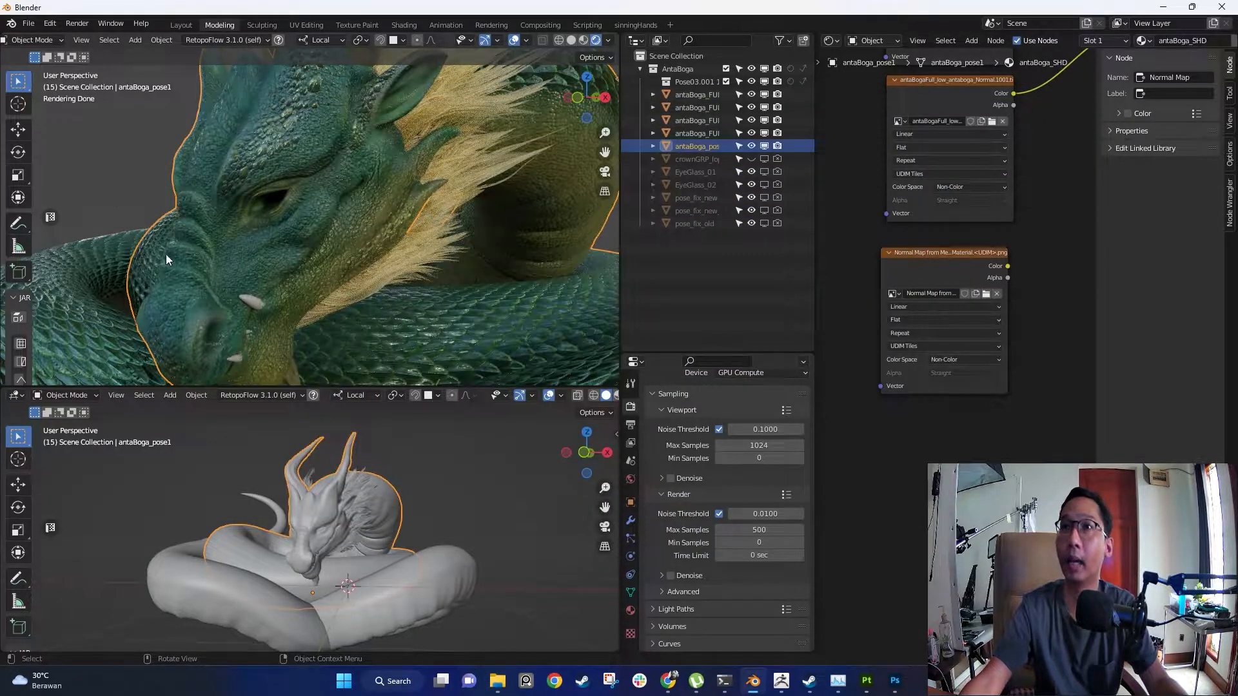
- Replace the file of the unconnected normal map image texture with the dispSkin_01_BaseColor UDIM texture from the disp folder
left_click(119, 199)
left_click(1111, 154)
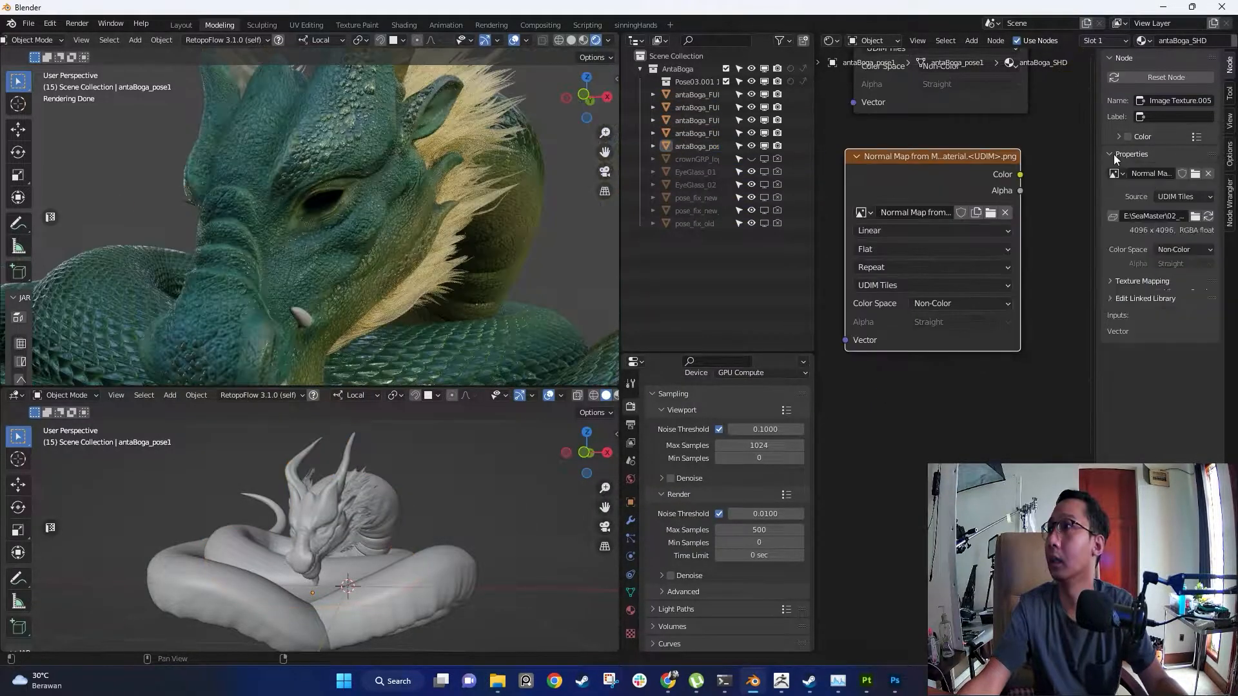
left_click(1195, 217)
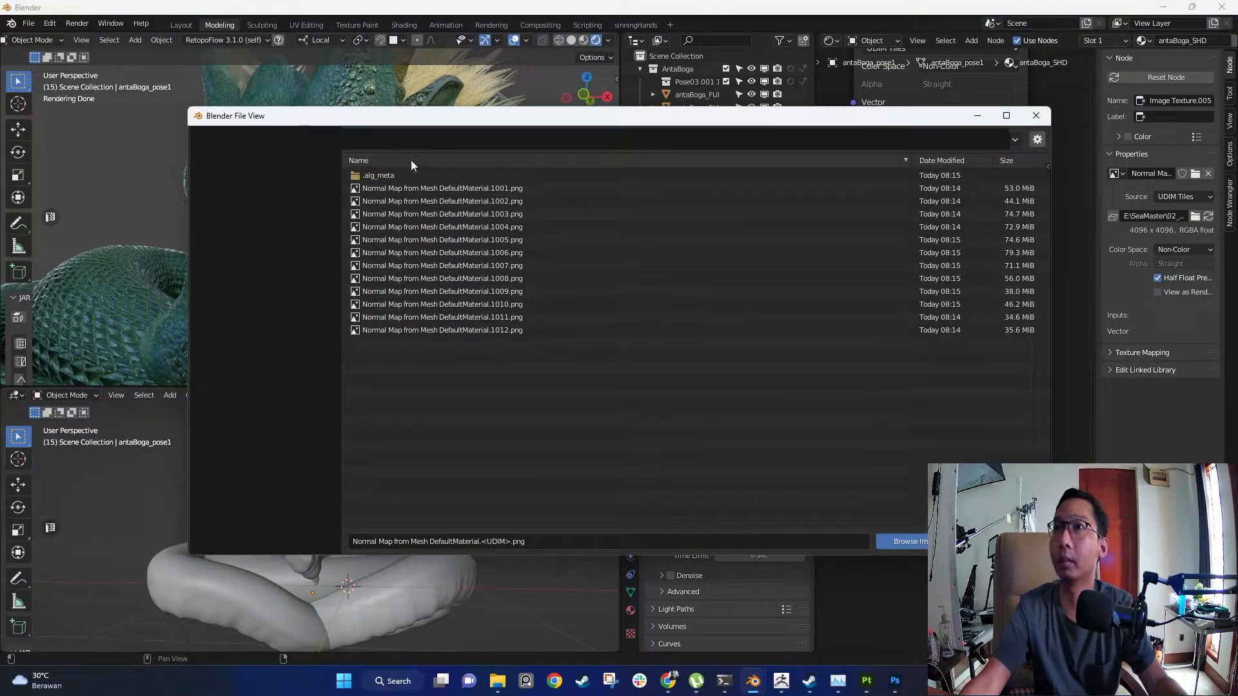
key("BackSpace")
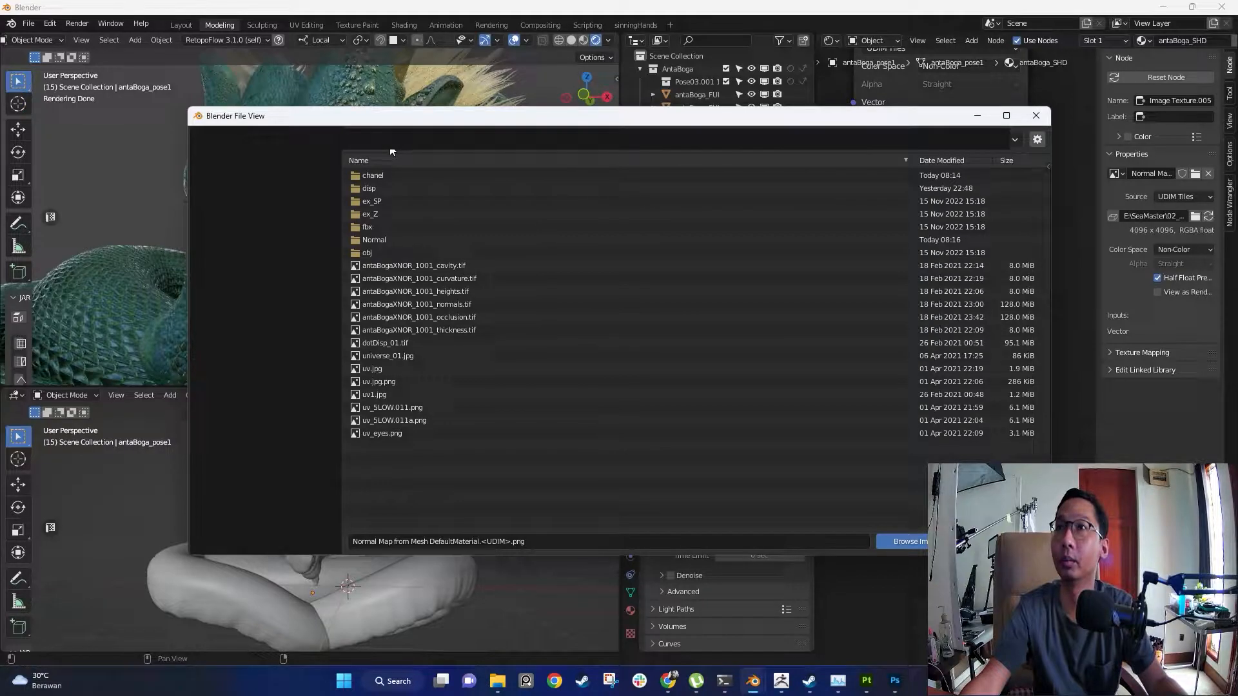
double_click(380, 192)
left_click(381, 190)
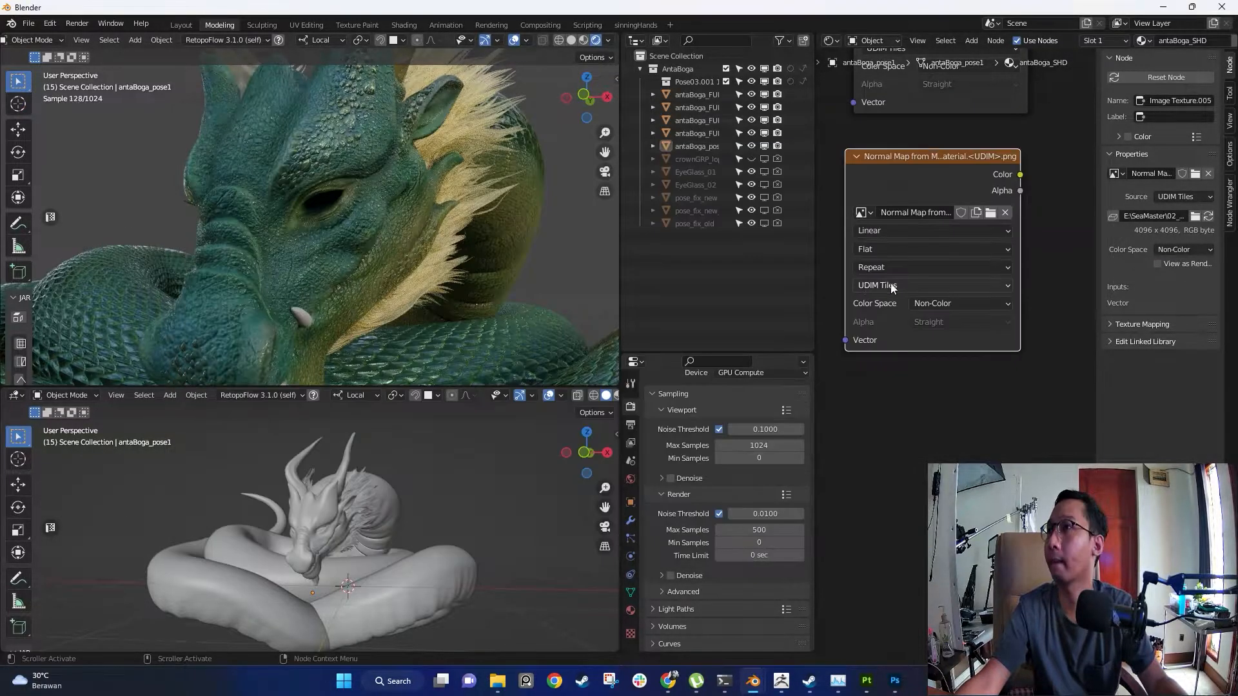
- Set the unconnected image texture's source to Single Image and its color space to Raw
left_click(887, 284)
left_click(893, 301)
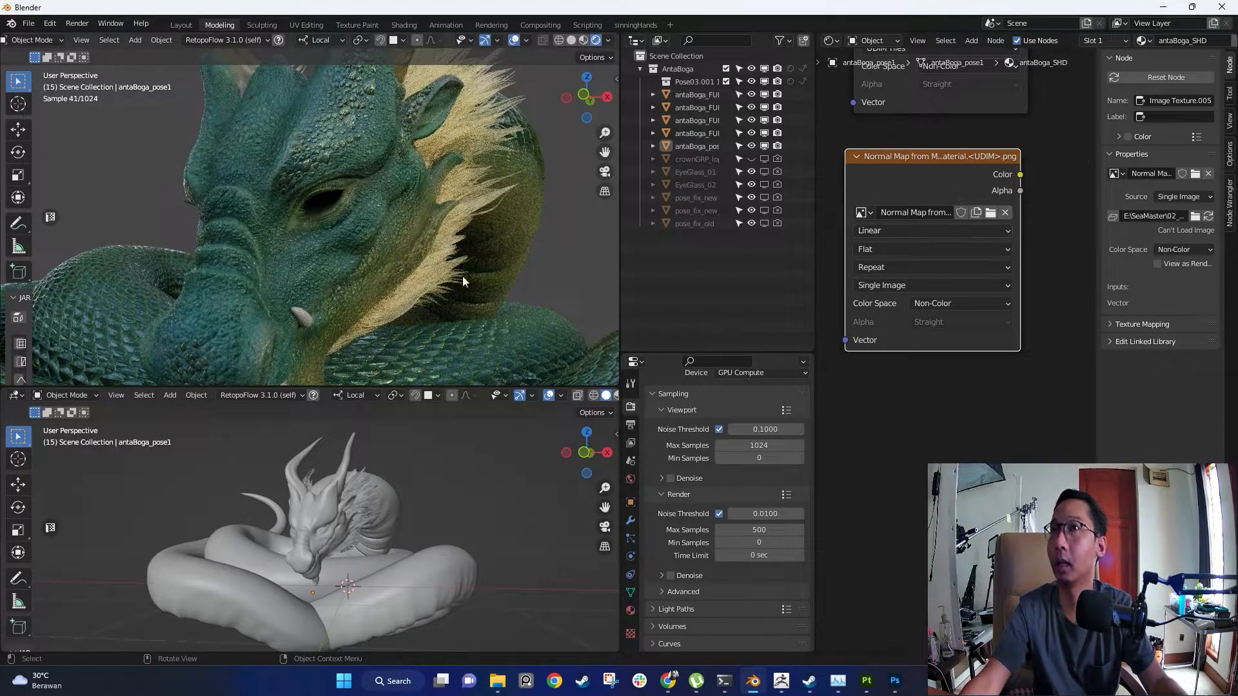
left_click(961, 303)
left_click(956, 428)
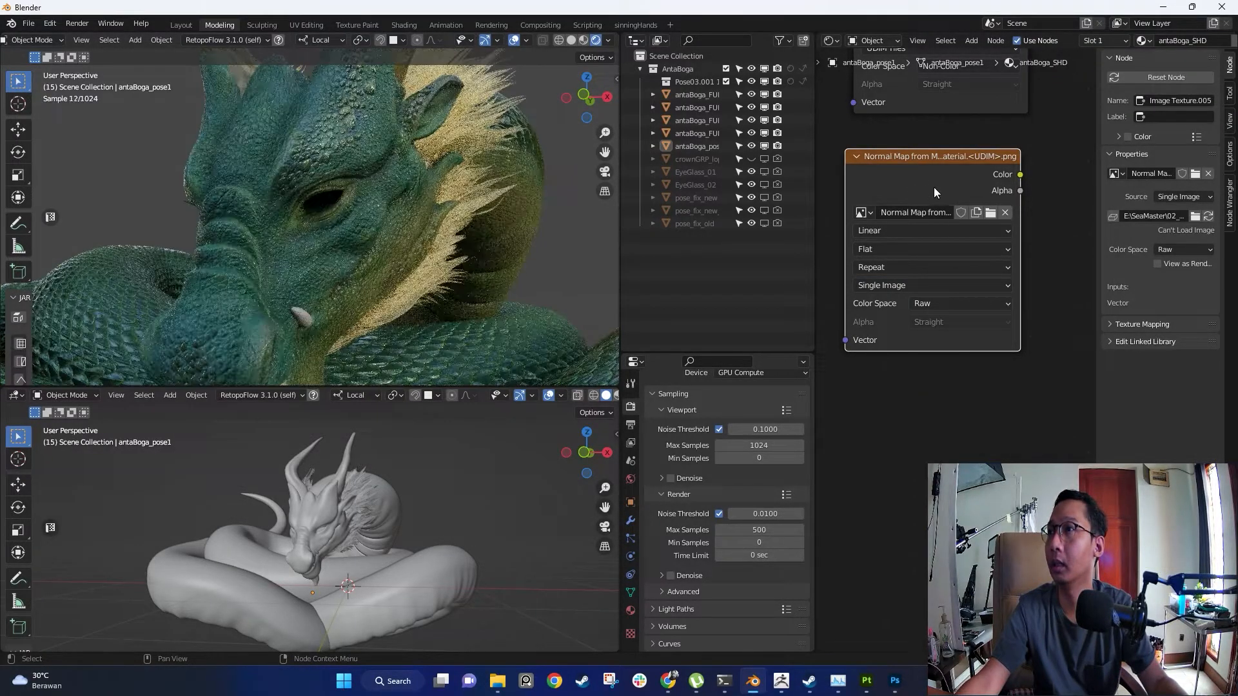
- Add a Displacement node and connect the image texture's Color output to its Height input
middle_click_drag(934, 188, 998, 217)
scroll(998, 218, "down", 2)
key("shift+a")
type("dis")
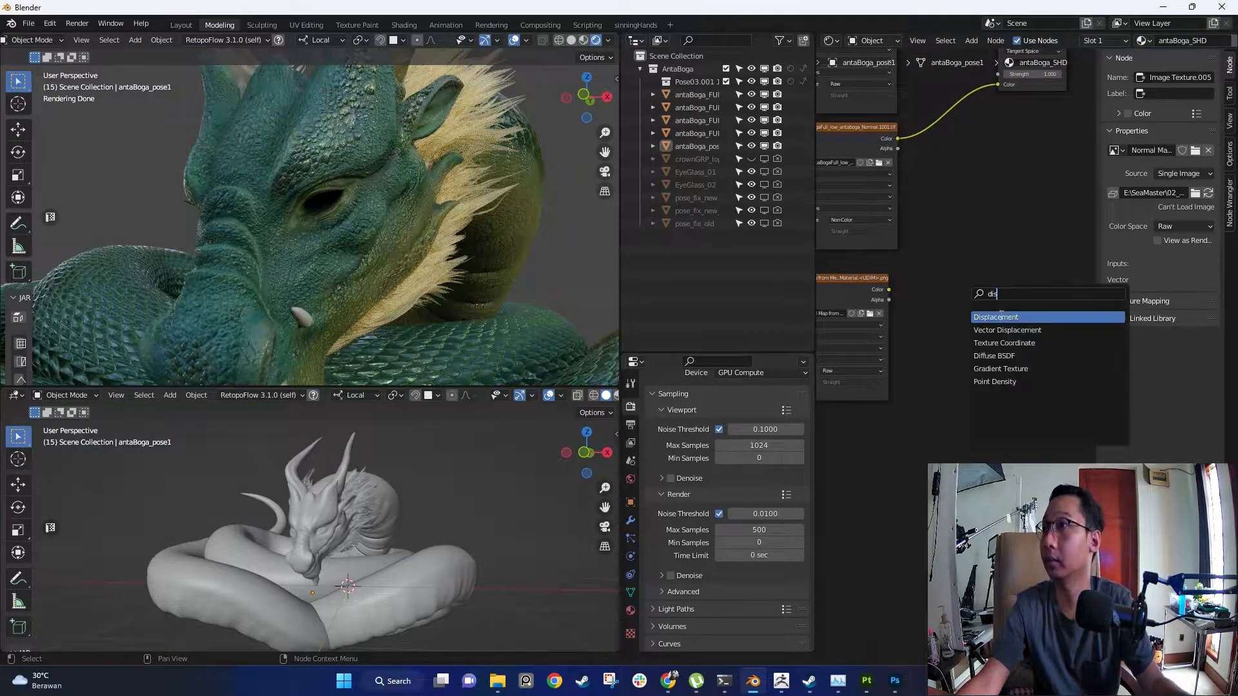
left_click(1002, 316)
left_click(974, 280)
scroll(933, 292, "up", 4)
middle_click_drag(892, 273, 936, 265)
left_click_drag(925, 281, 1007, 286)
- Connect the Displacement node to the Material Output's Displacement input and cut the Normal Map node's output link
middle_click_drag(956, 193, 945, 209, "shift")
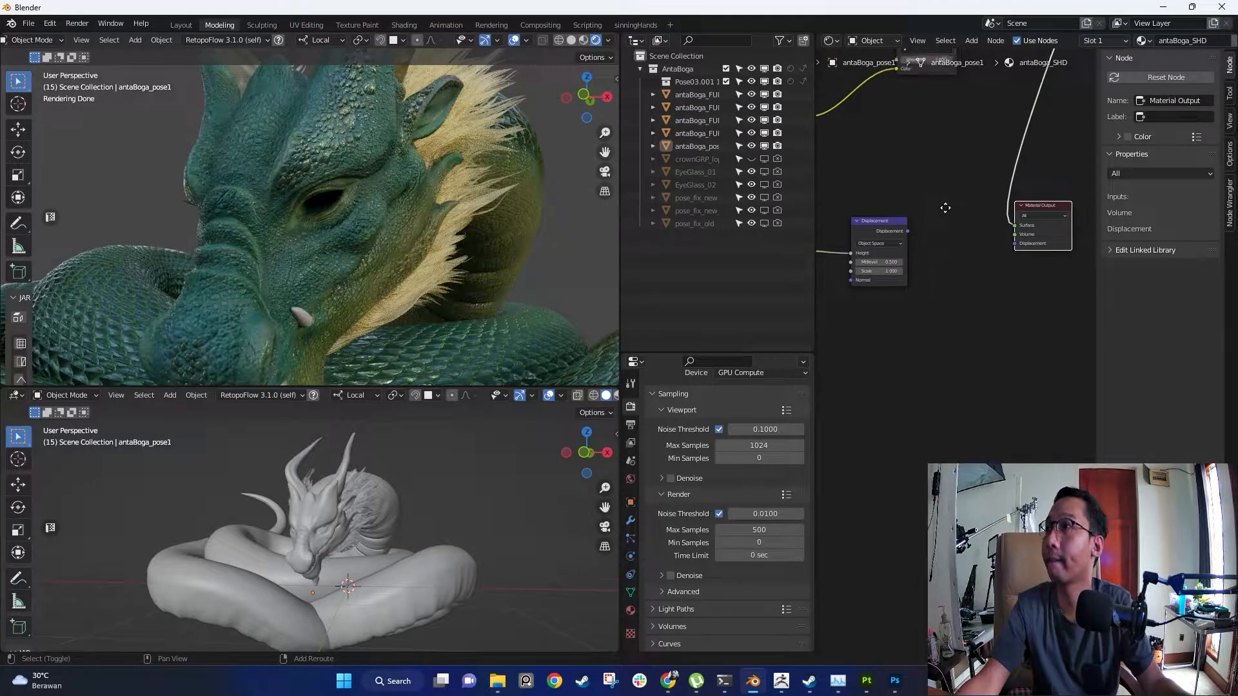
left_click_drag(907, 231, 1015, 245)
middle_click_drag(972, 132, 959, 211, "shift")
right_click_drag(970, 298, 961, 302, "ctrl")
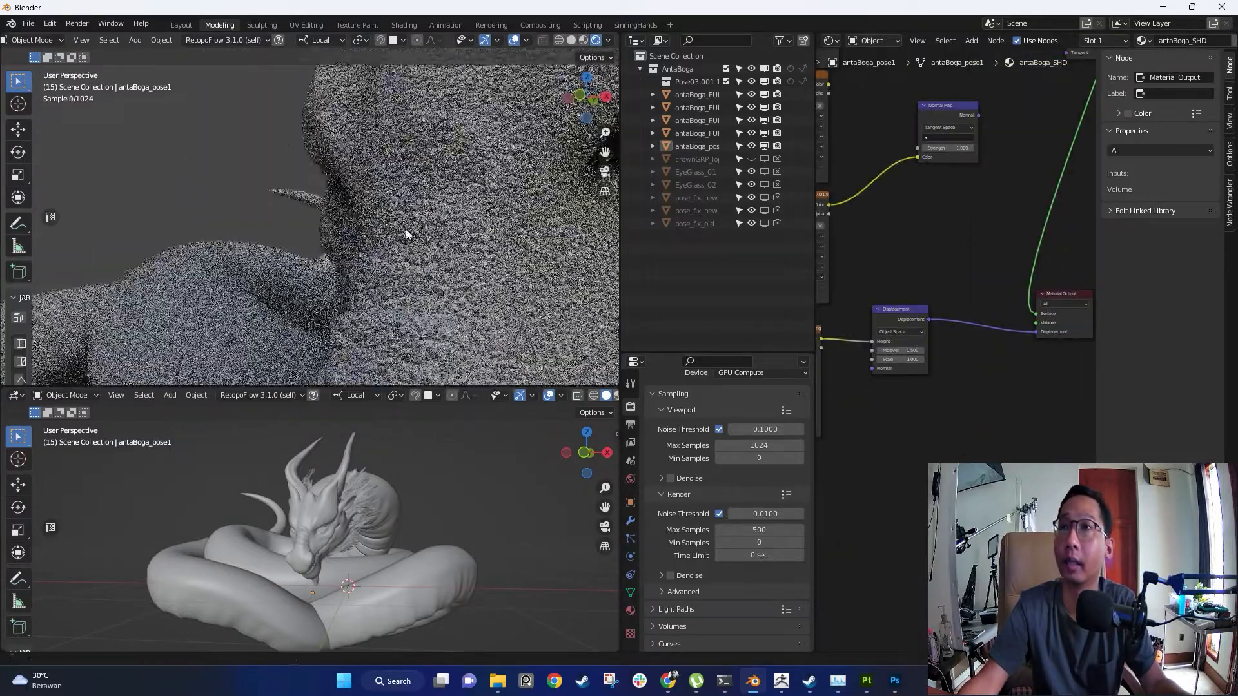
middle_click_drag(408, 270, 381, 278, "shift")
scroll(410, 250, "down", 4)
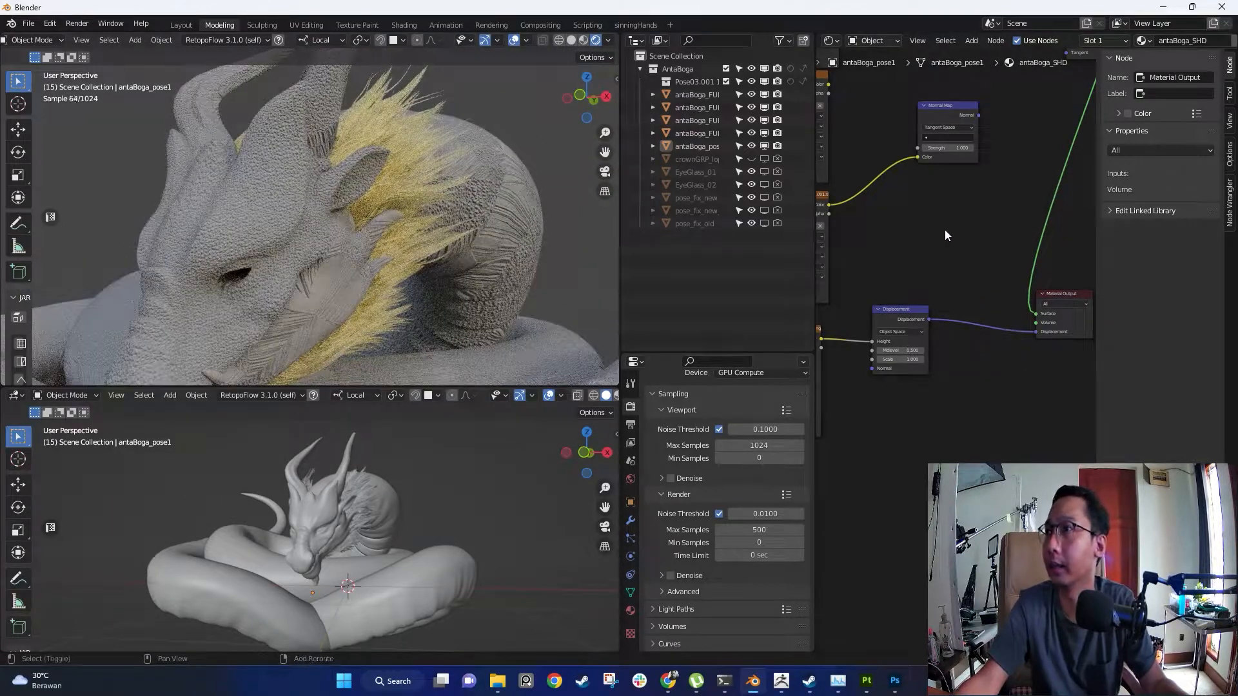
- Load antaBogaantaBoga_low-DM1001.exr from the ver01 folder into the image texture that feeds the displacement
middle_click_drag(951, 233, 1072, 201)
scroll(969, 285, "up", 5)
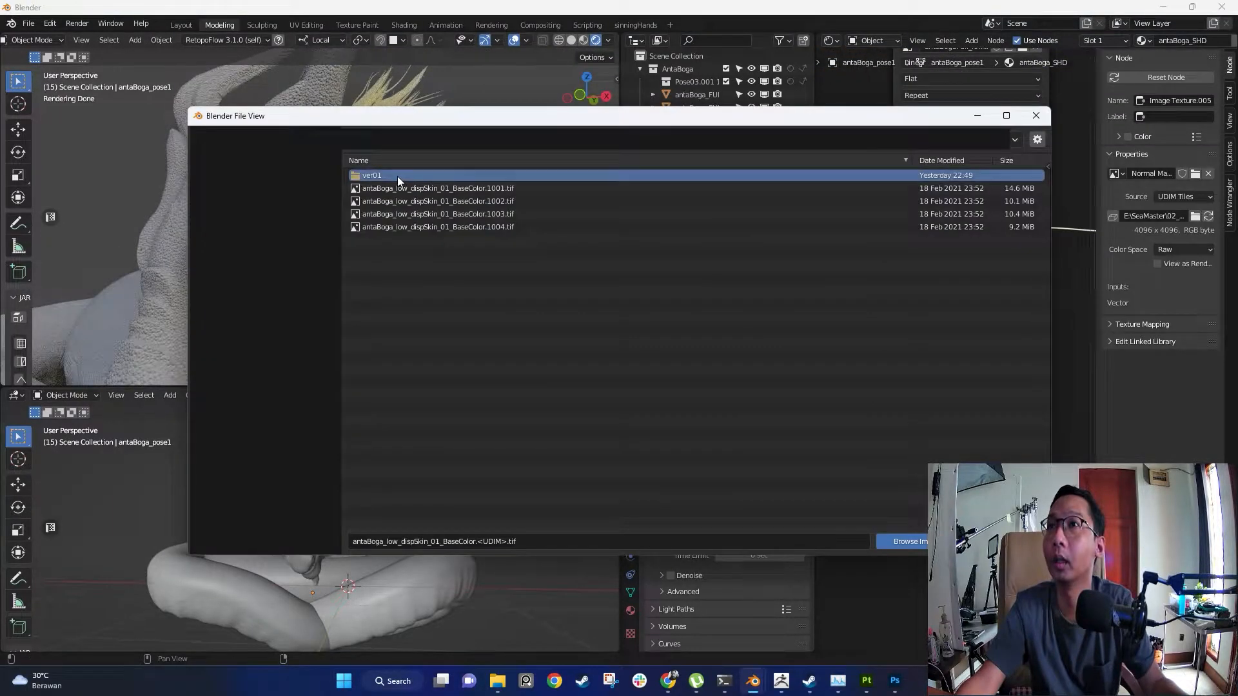
left_click(394, 176)
left_click(395, 176)
left_click_drag(617, 114, 470, 87)
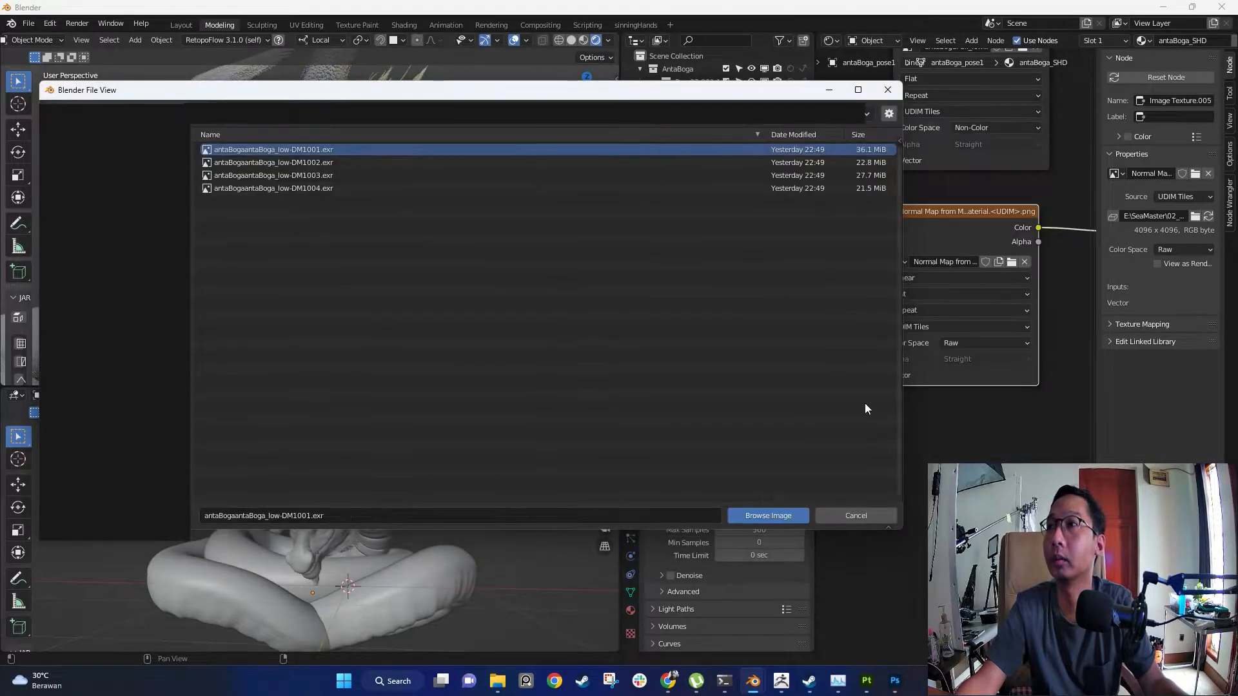
left_click(769, 515)
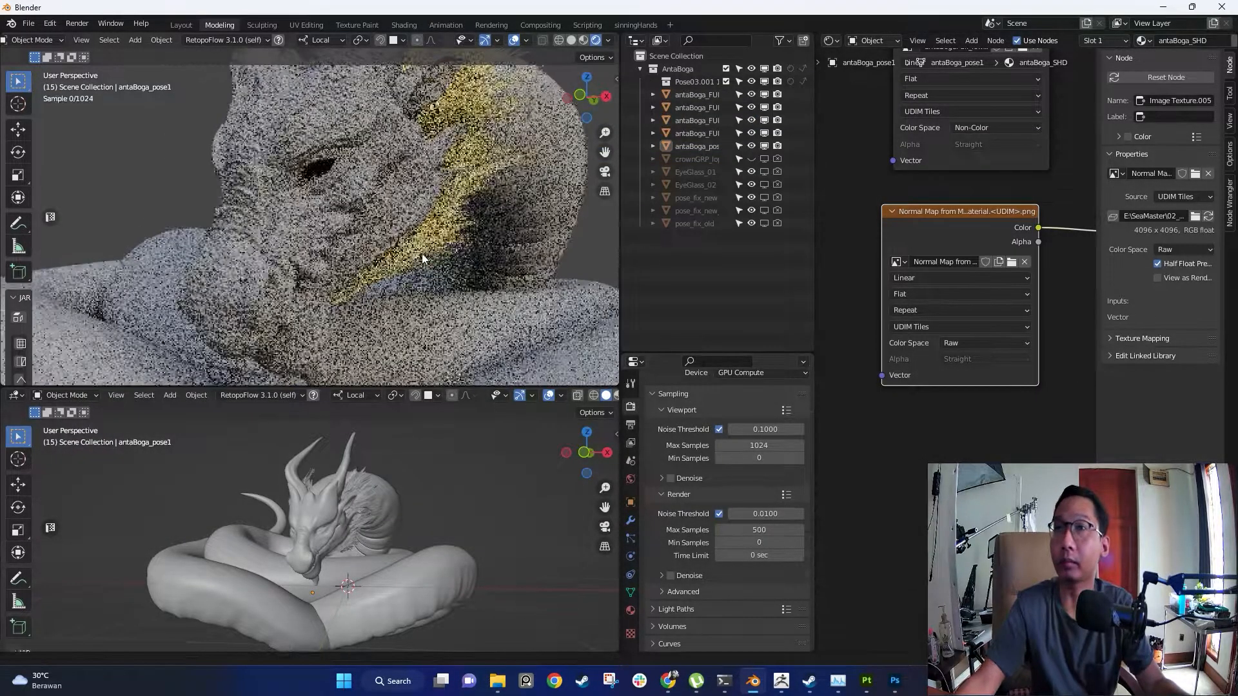
- Set the Displacement node's scale to 0.3
scroll(389, 239, "up", 2)
middle_click_drag(358, 109, 351, 240, "shift")
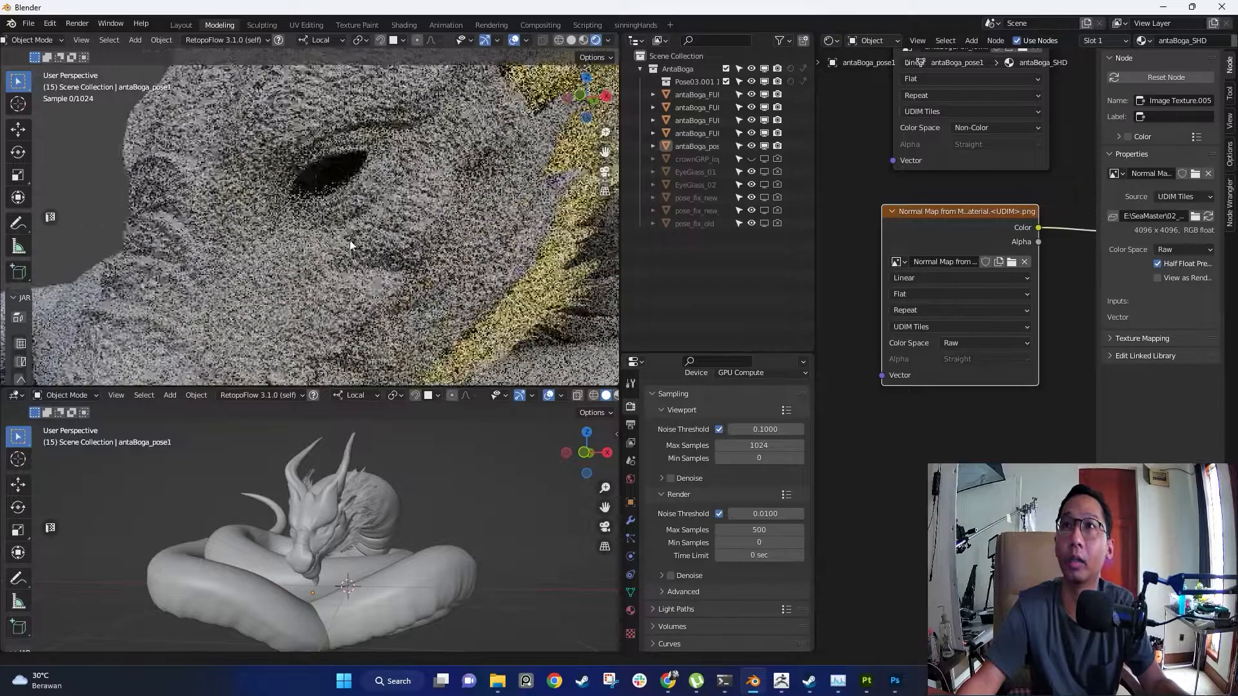
middle_click_drag(1173, 293, 900, 311)
left_click_drag(923, 312, 867, 312)
left_click(969, 311)
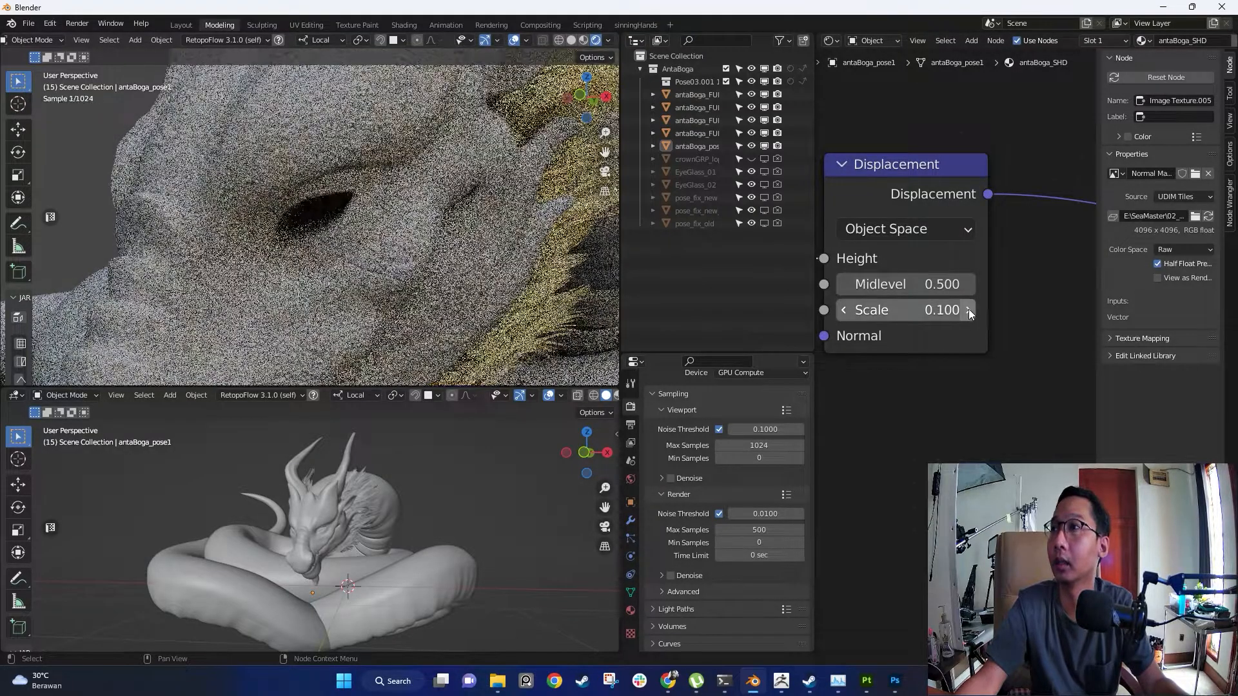
left_click(970, 310)
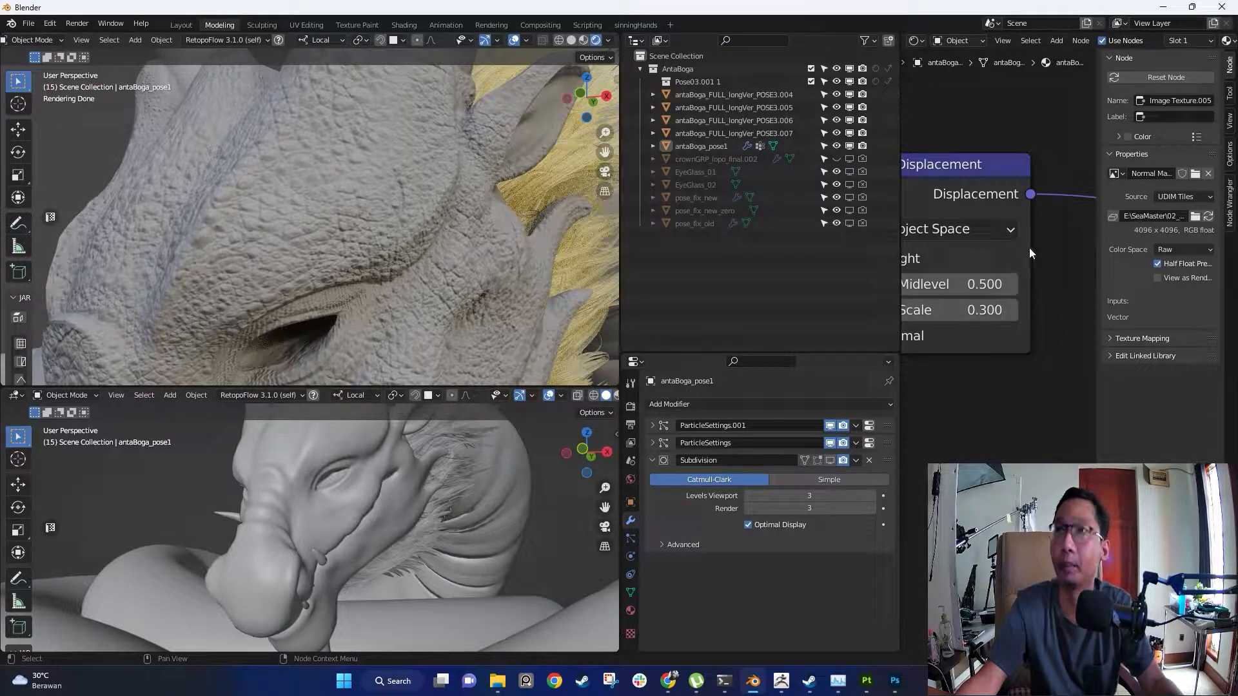
- Set the Subdivision modifier's viewport level to 5 on antaBoga_pose1 to refine the displaced skin
left_click(984, 253)
middle_click_drag(959, 254, 1007, 228)
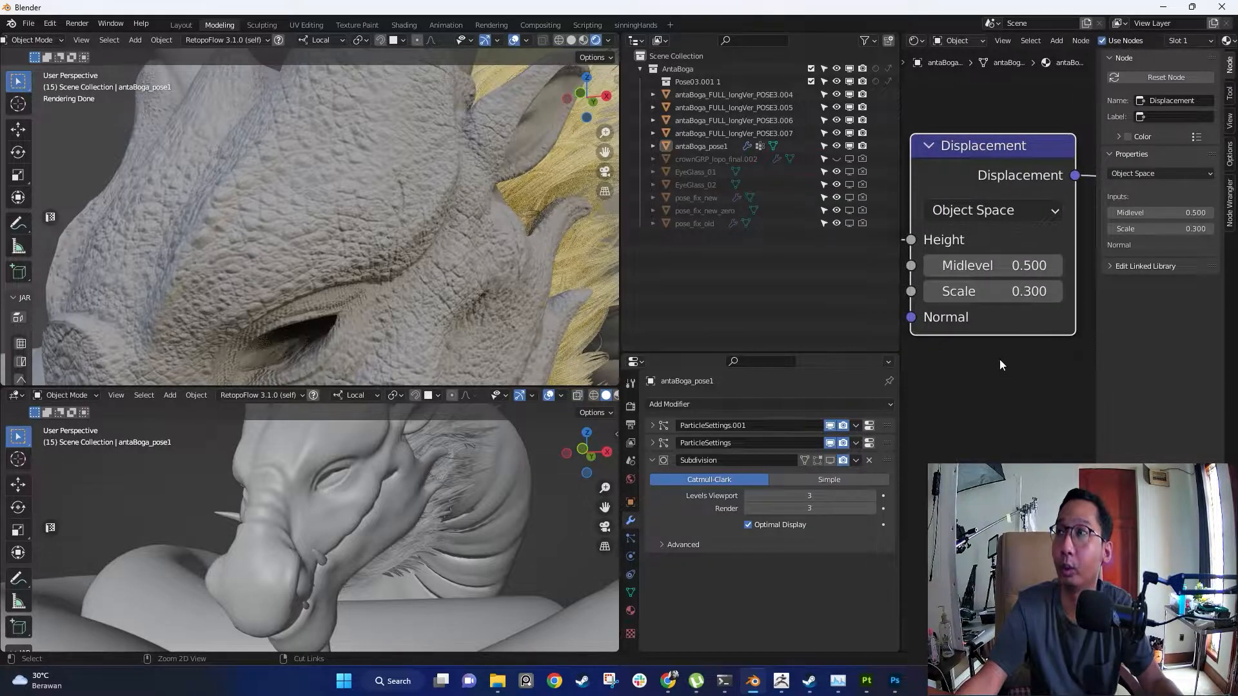
scroll(1000, 361, "down", 1)
middle_click_drag(473, 318, 379, 274)
scroll(377, 259, "up", 4)
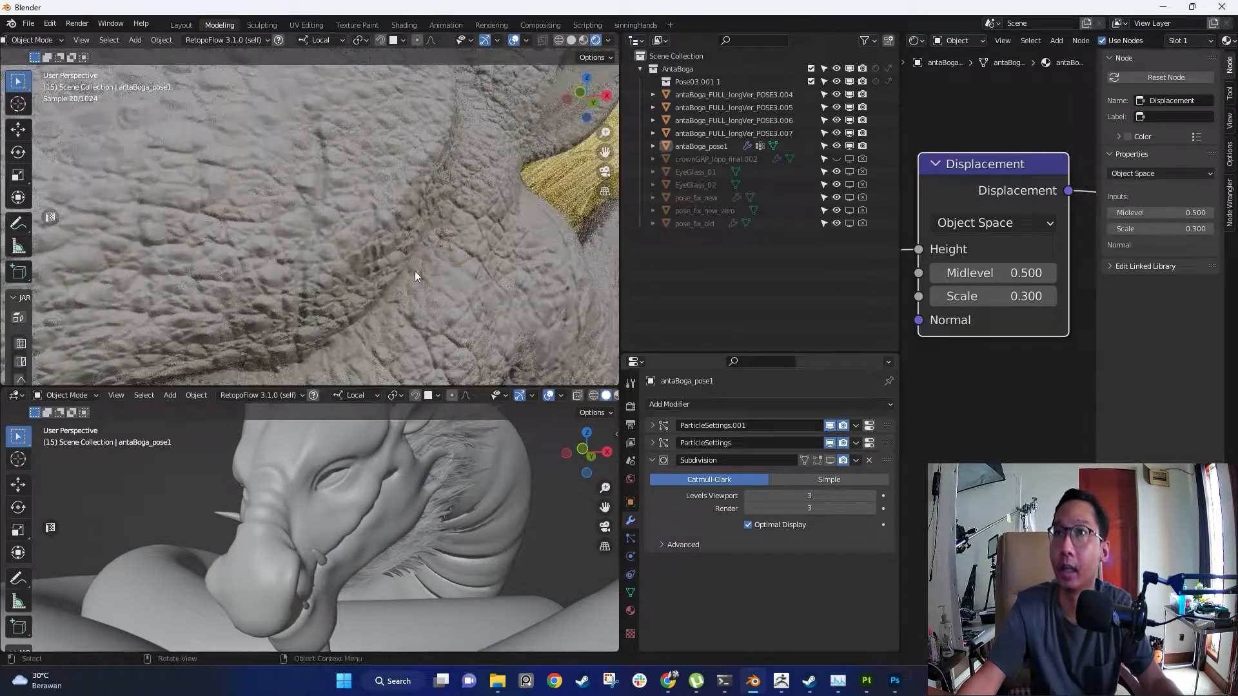
left_click(872, 494)
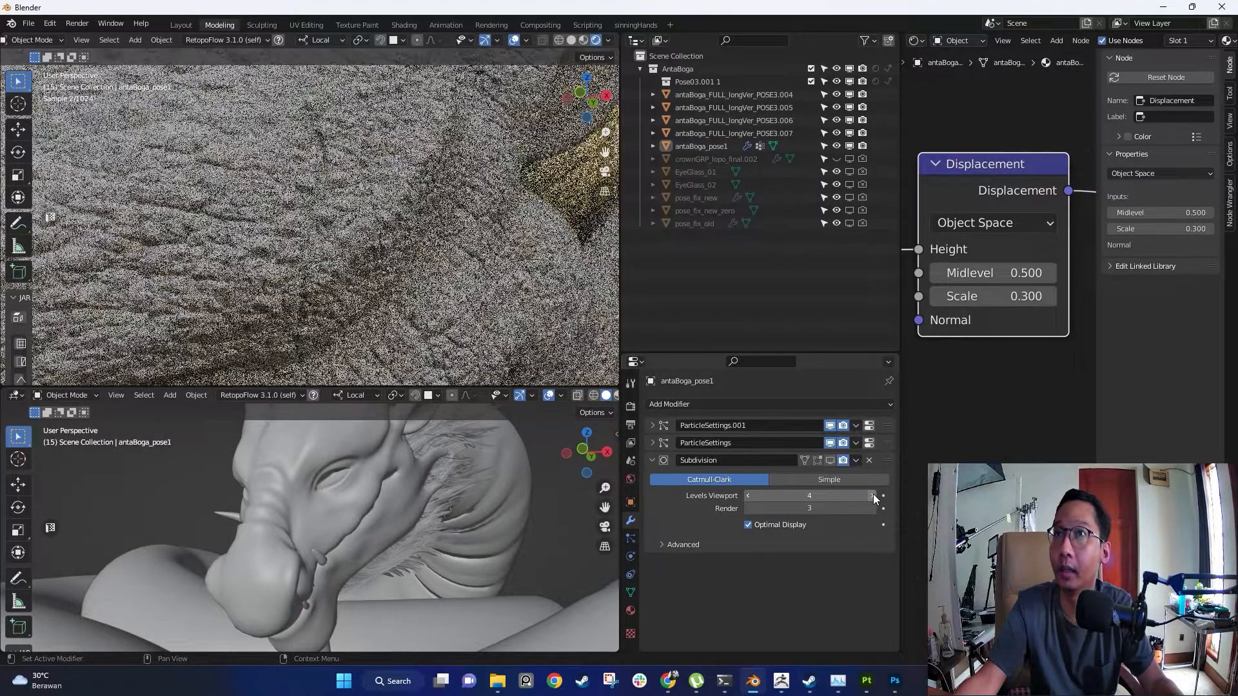
left_click(873, 495)
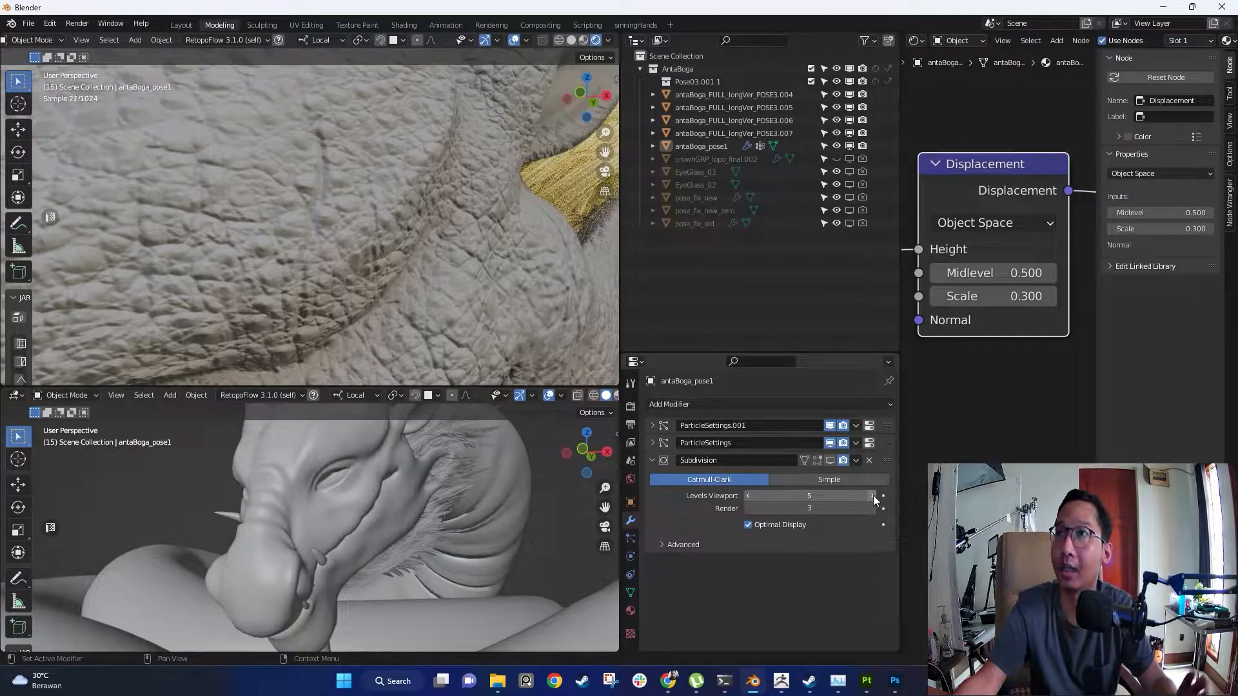
left_click(749, 494)
left_click(873, 496)
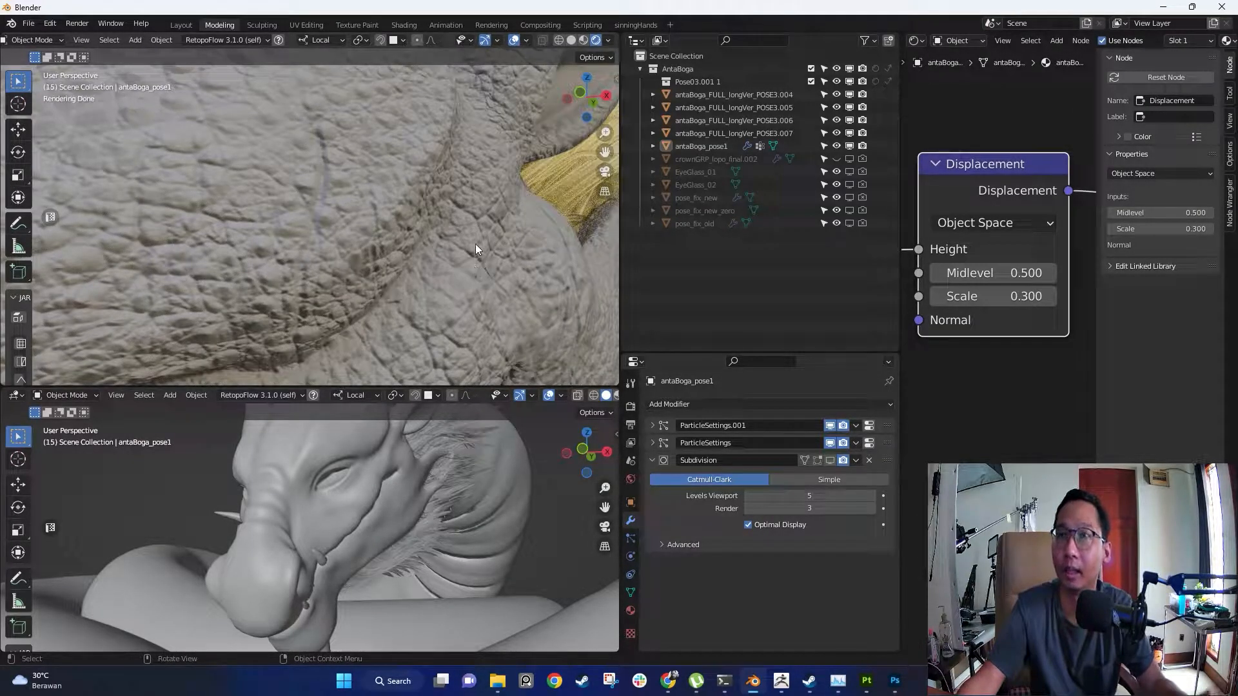
- Select antaBoga_pose1 and switch the lower 3D viewport to an Image Editor showing the render result
middle_click_drag(412, 210, 438, 273, "ctrl")
mouse_move(327, 292)
middle_mouse_down()
mouse_move(435, 268)
mouse_move(303, 245)
mouse_move(432, 280)
mouse_move(359, 261)
mouse_move(324, 277)
mouse_move(307, 261)
mouse_move(407, 253)
mouse_move(389, 311)
mouse_move(318, 188)
mouse_move(370, 249)
mouse_move(433, 290)
mouse_move(365, 211)
mouse_move(387, 254)
mouse_move(307, 273)
mouse_move(362, 285)
mouse_move(295, 287)
mouse_move(249, 268)
mouse_move(421, 307)
mouse_move(317, 273)
middle_mouse_up()
left_click(312, 274)
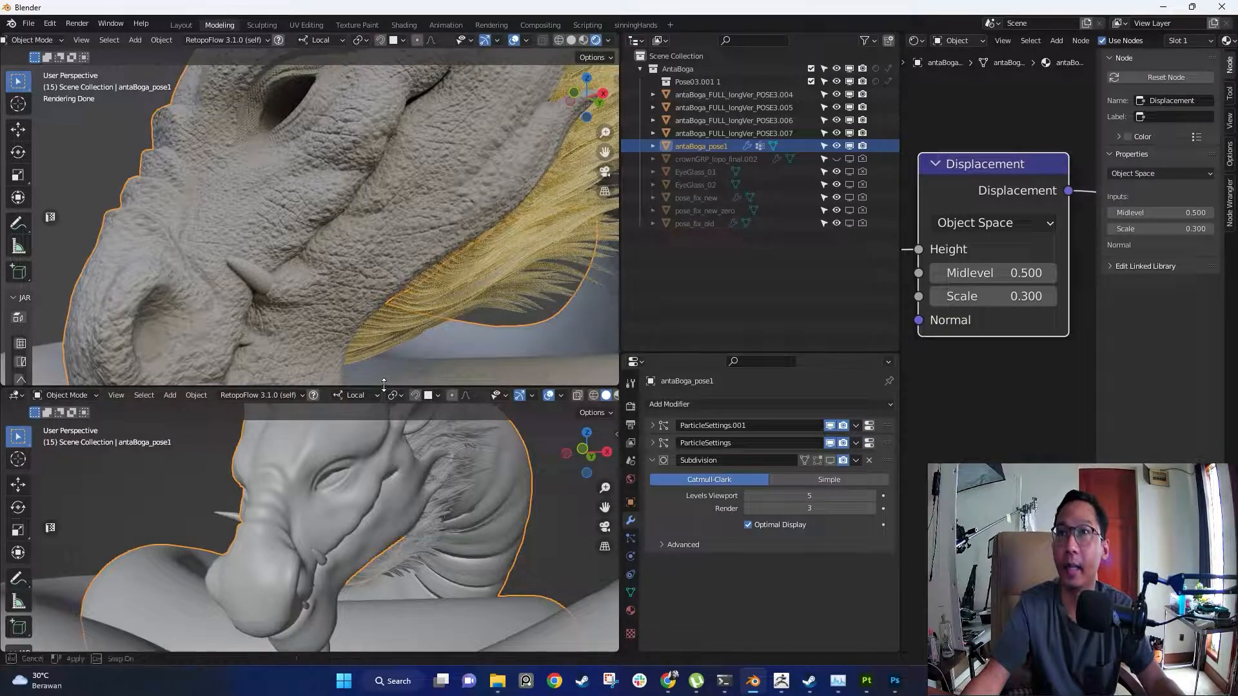
left_click_drag(383, 386, 383, 375)
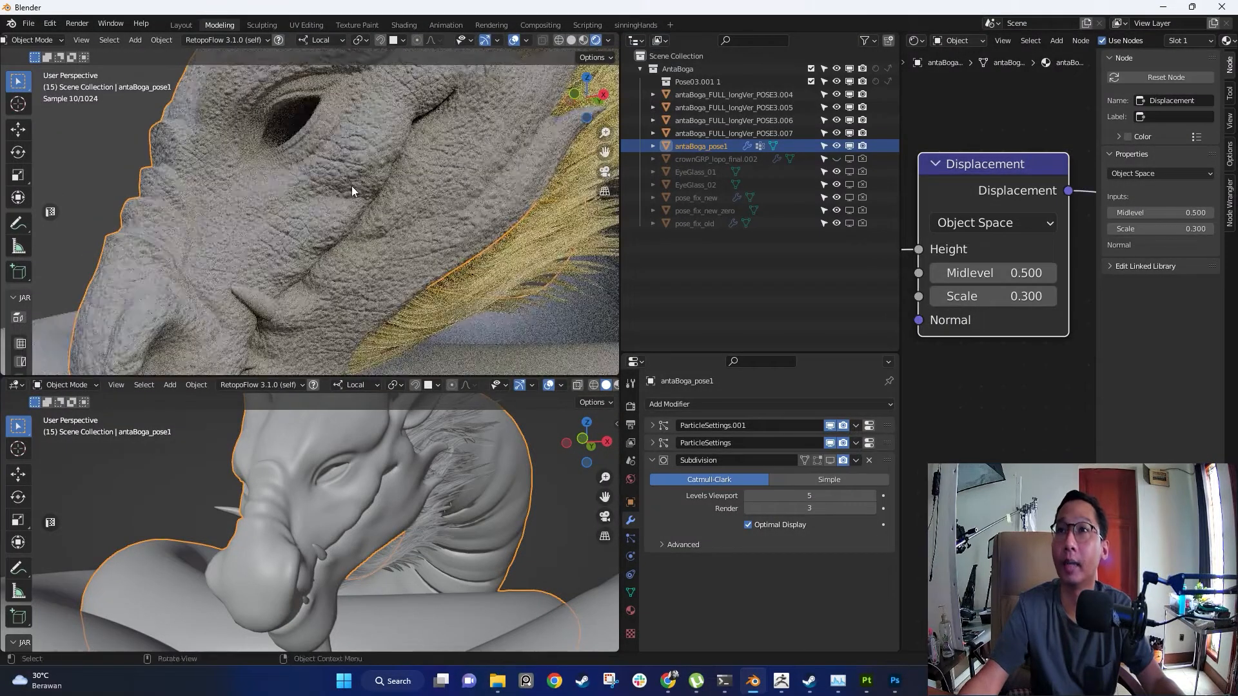
scroll(1032, 323, "down", 5)
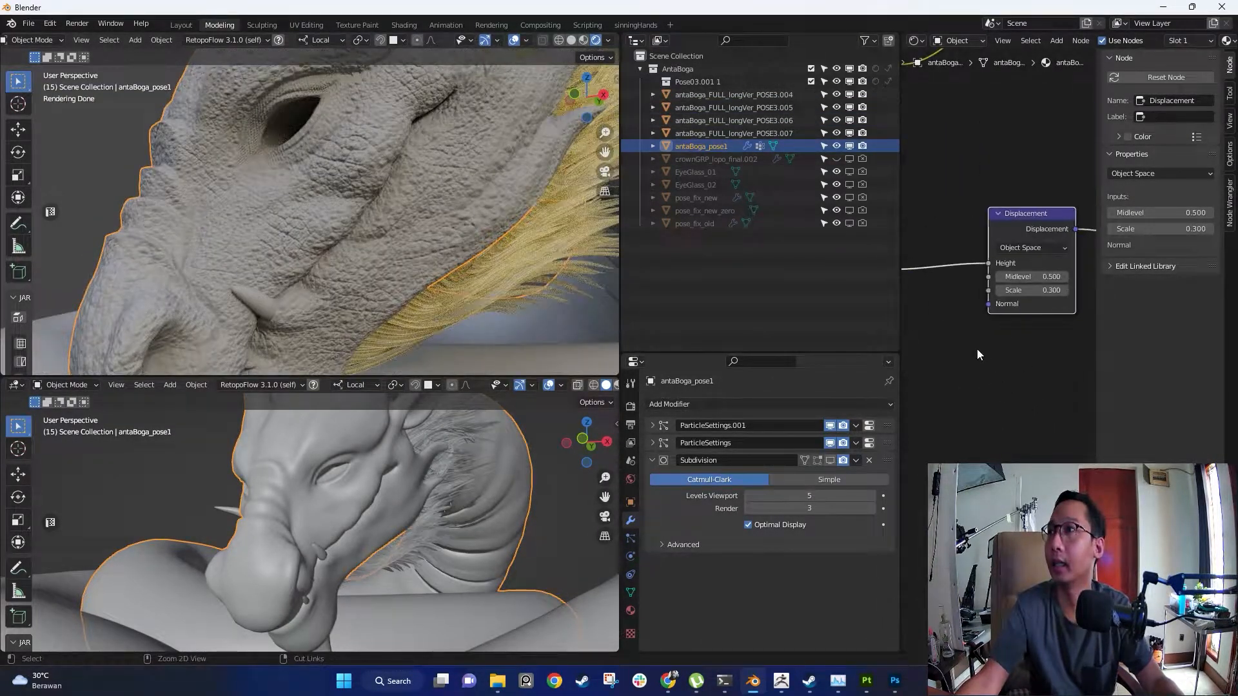
middle_click_drag(1064, 323, 1006, 464)
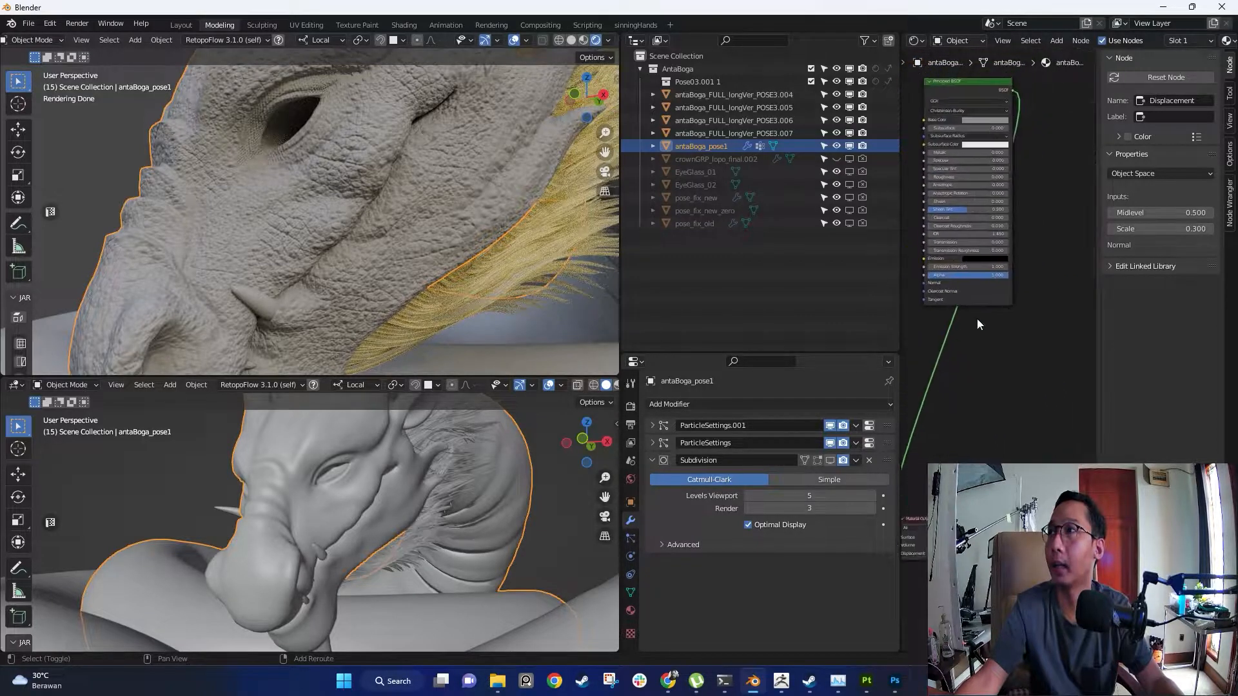
left_click(14, 385)
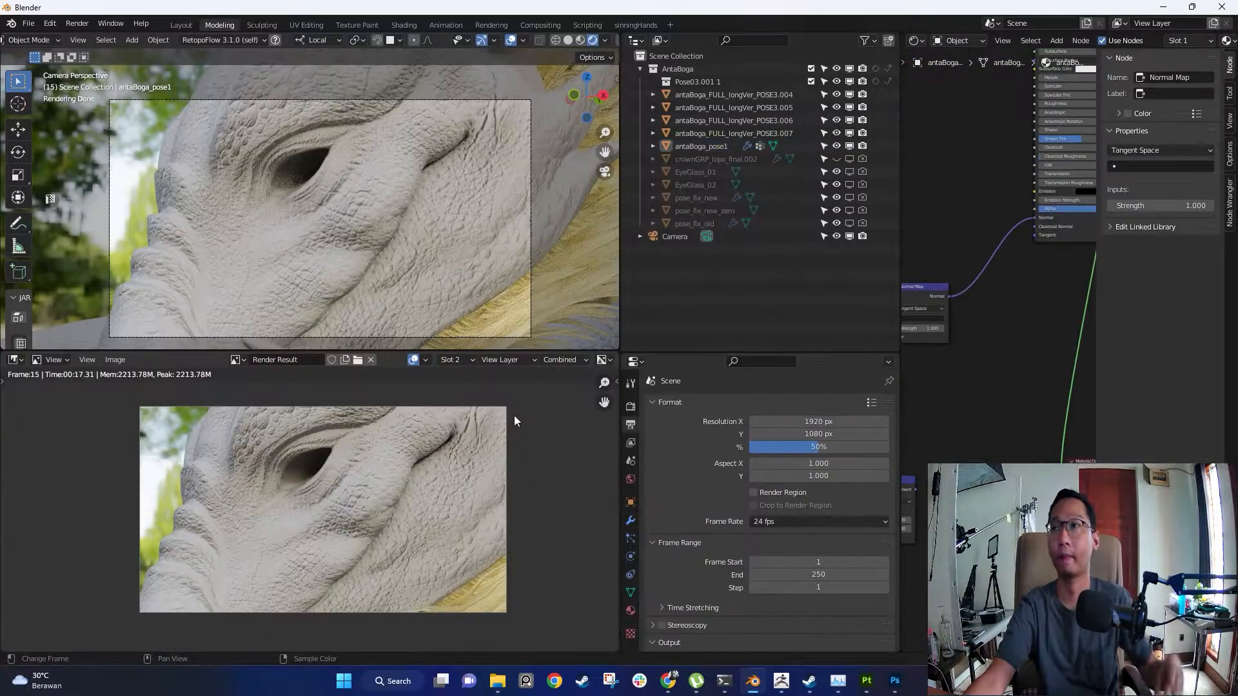
- Compare the skin detail around the dragon's eye and cheek between render slots 1 and 2
mouse_move(277, 467)
middle_mouse_down()
mouse_move(262, 455)
mouse_move(267, 471)
middle_mouse_up()
scroll(387, 497, "up", 5)
middle_click_drag(455, 500, 375, 487)
scroll(378, 490, "down", 3)
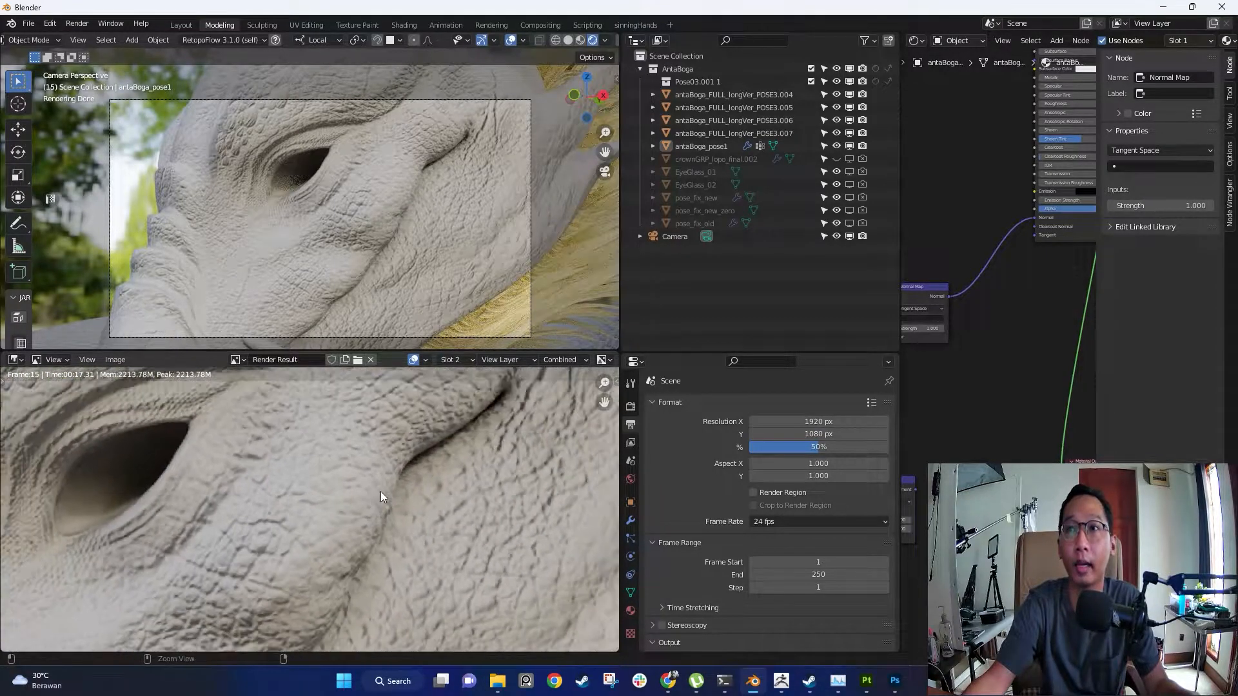
left_click(456, 363)
left_click(459, 376)
middle_click_drag(278, 517, 375, 520)
middle_click_drag(290, 494, 481, 386)
scroll(442, 528, "up", 1)
left_click(456, 359)
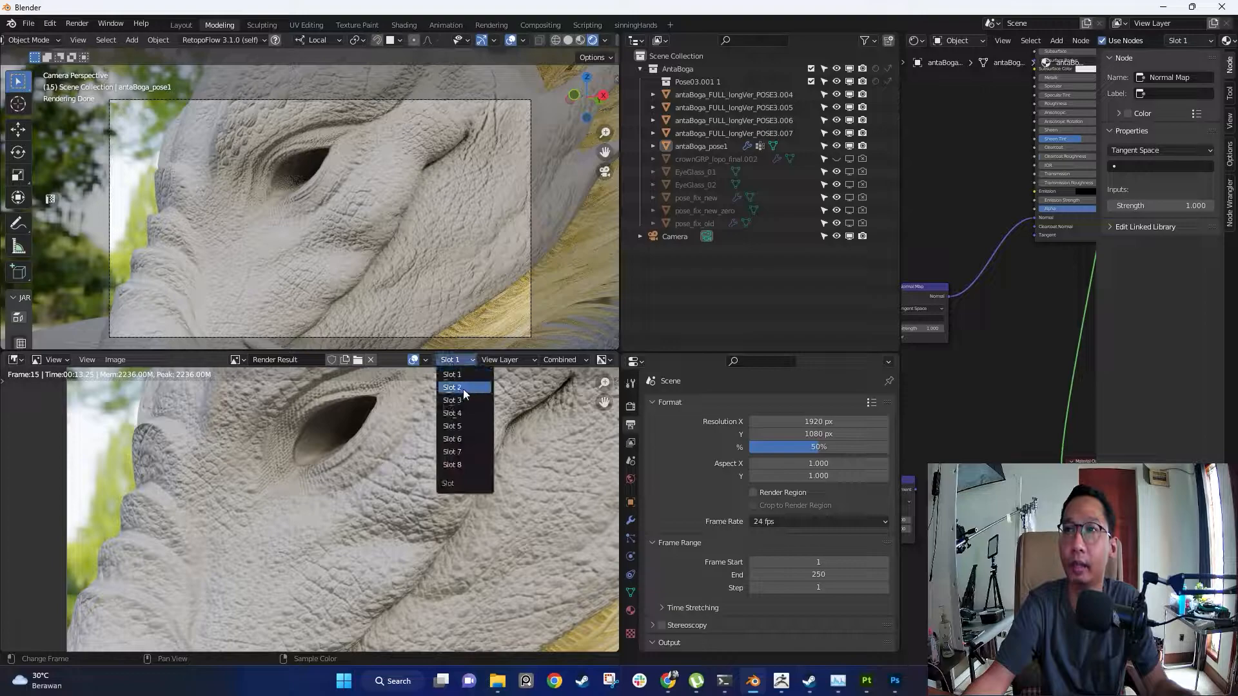
left_click(463, 389)
middle_click_drag(461, 477, 398, 480)
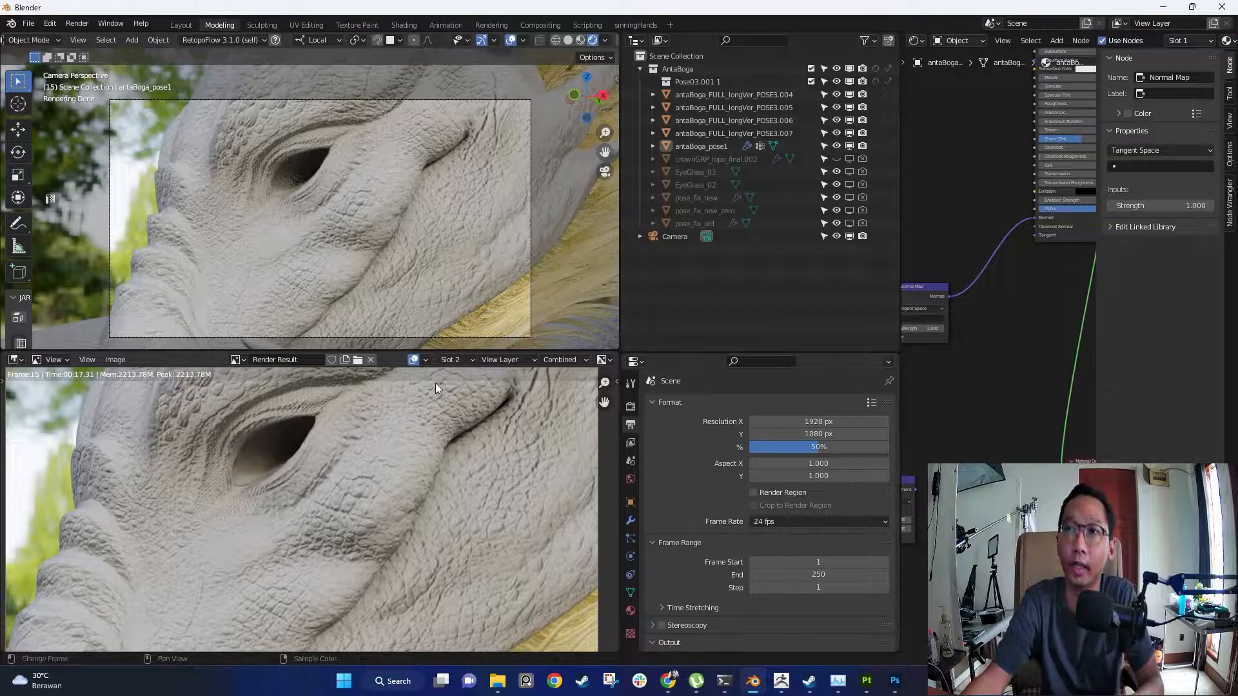
scroll(324, 481, "down", 4)
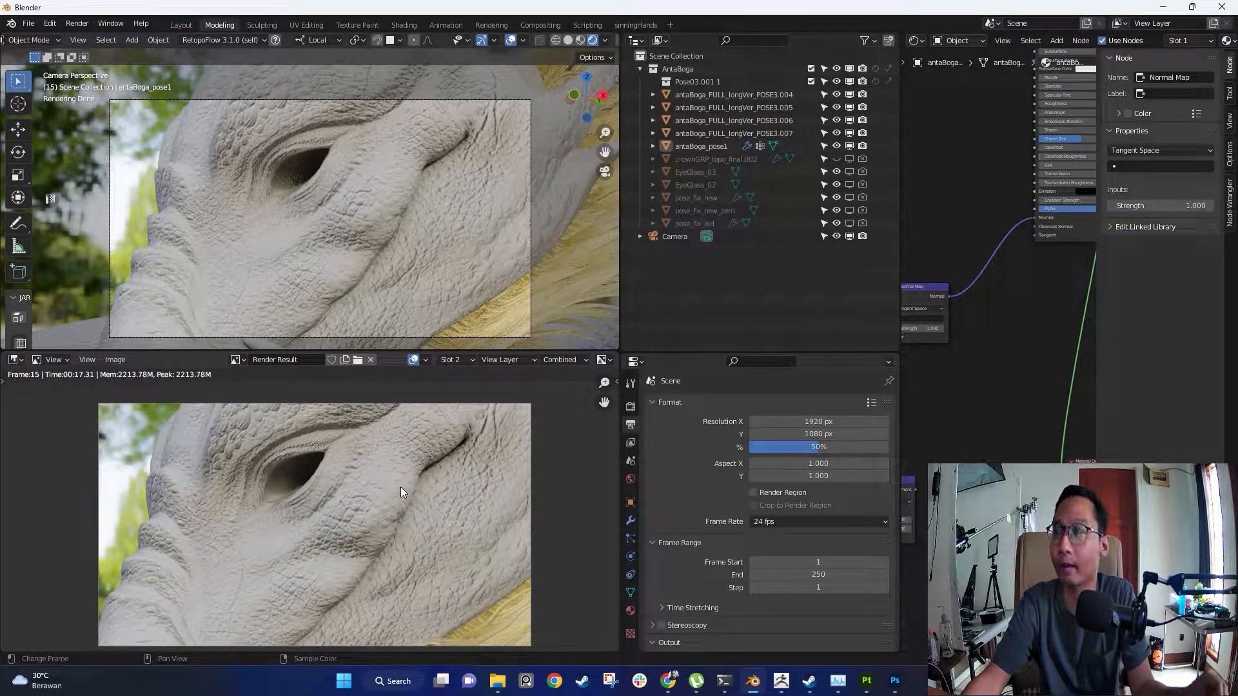
middle_click_drag(309, 512, 322, 497, "shift")
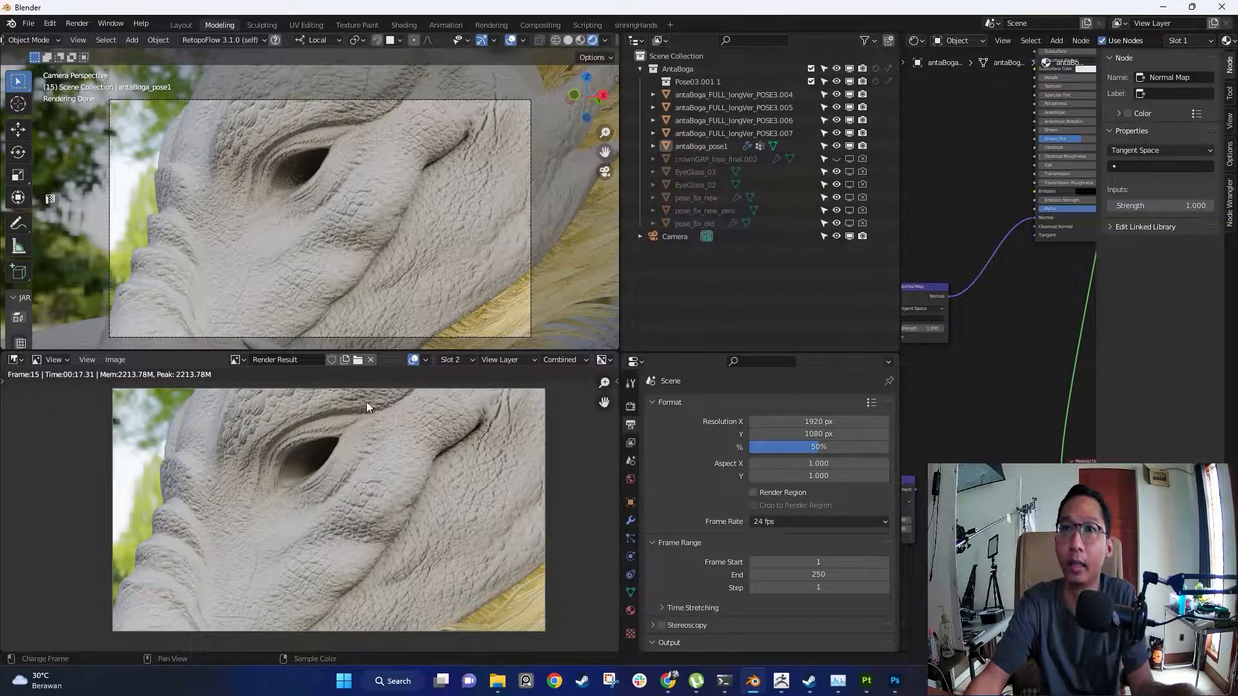
- Alternate between render slots 1 and 2 to compare their render times and full-frame appearance
middle_click_drag(249, 476, 270, 456)
key("j")
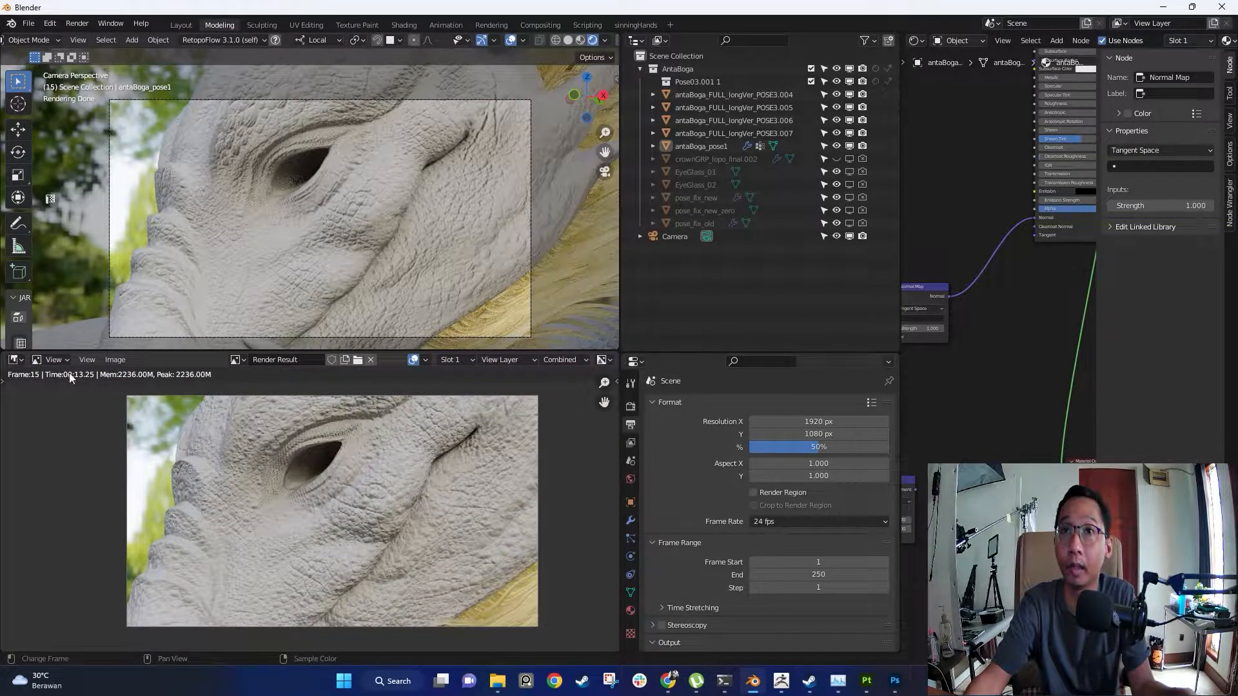
key("j")
middle_click_drag(376, 487, 358, 477)
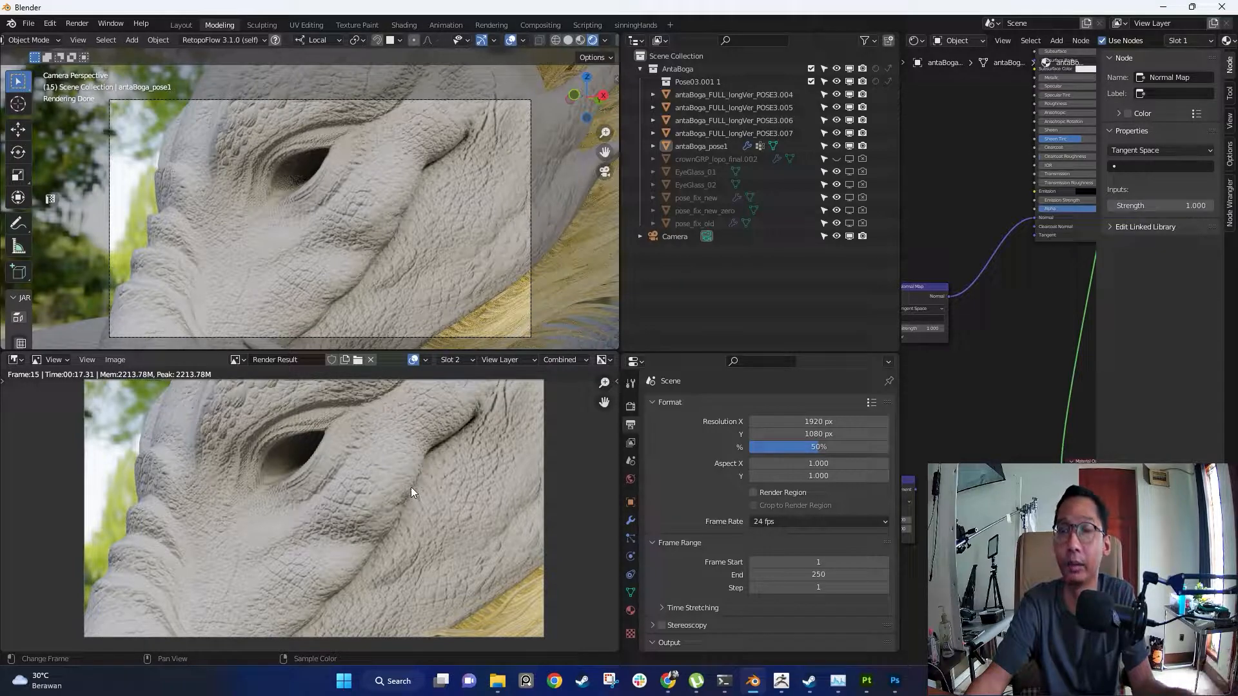
scroll(358, 478, "down", 3)
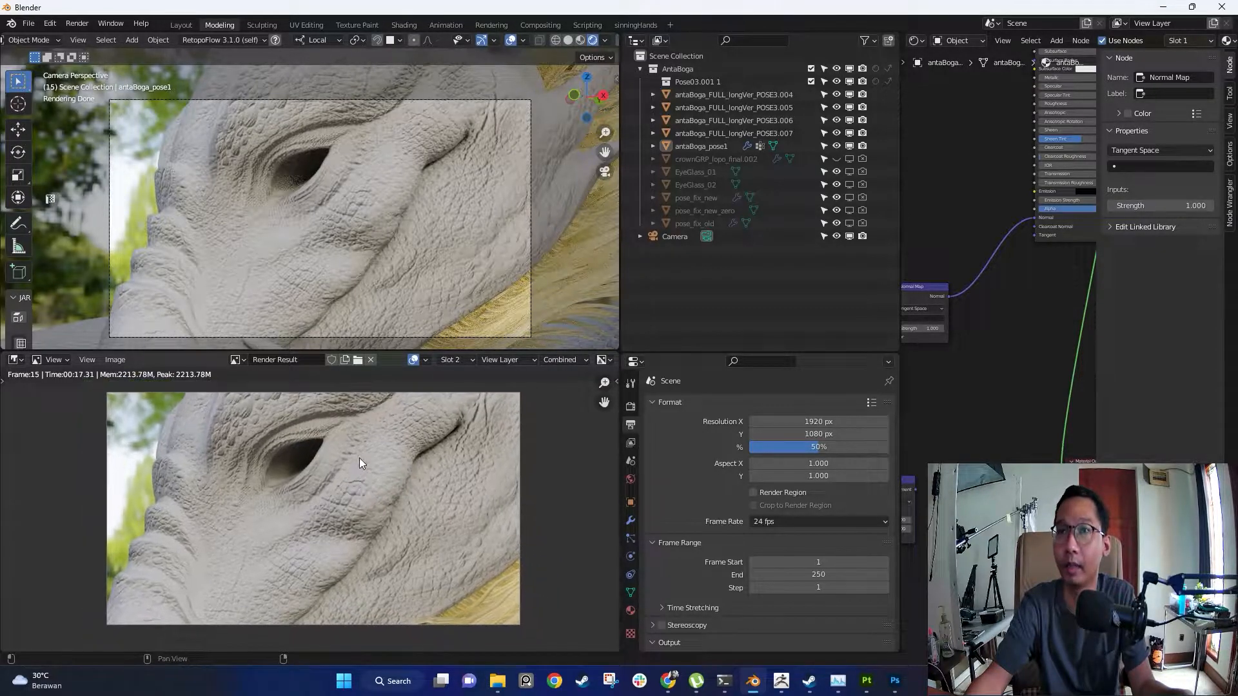
middle_click_drag(314, 500, 311, 484, "shift")
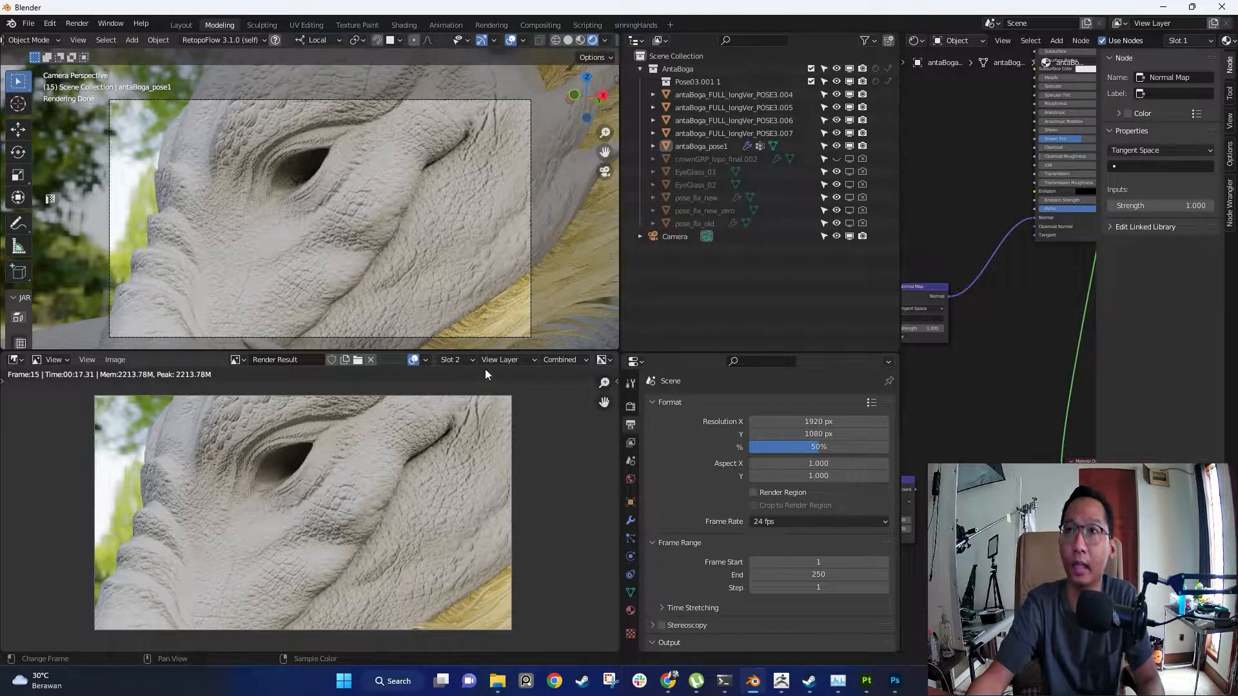
left_click(459, 362)
left_click(455, 386)
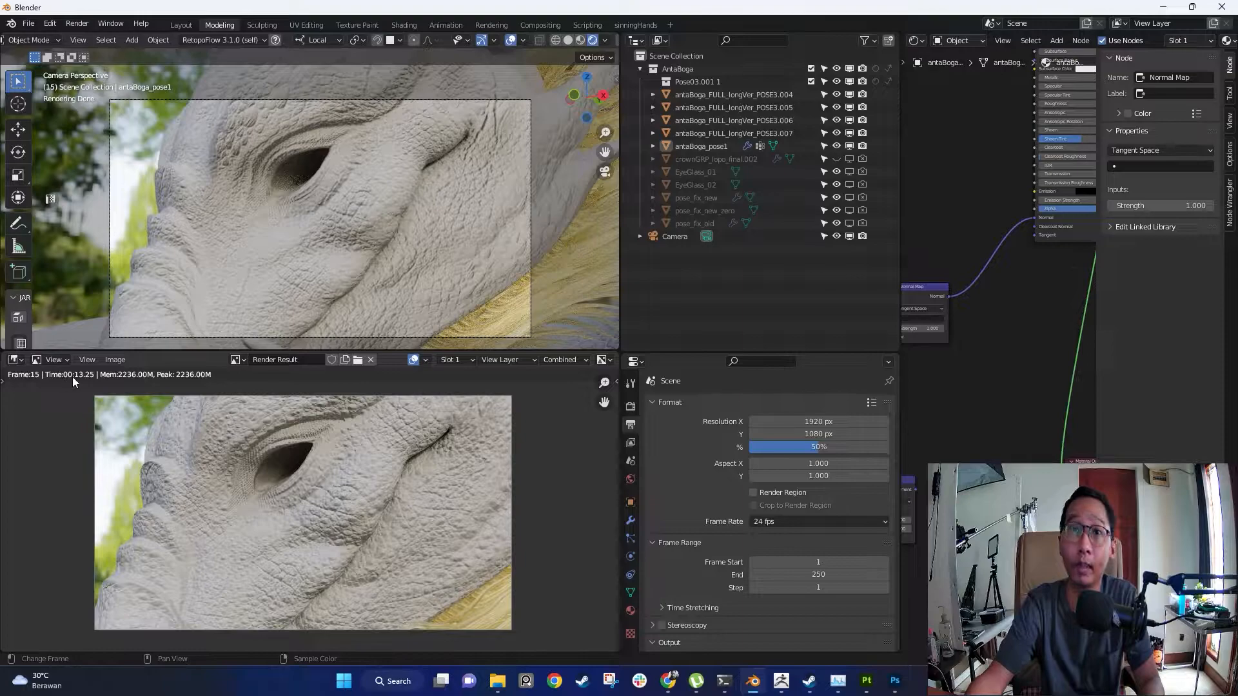
left_click(457, 362)
left_click(451, 386)
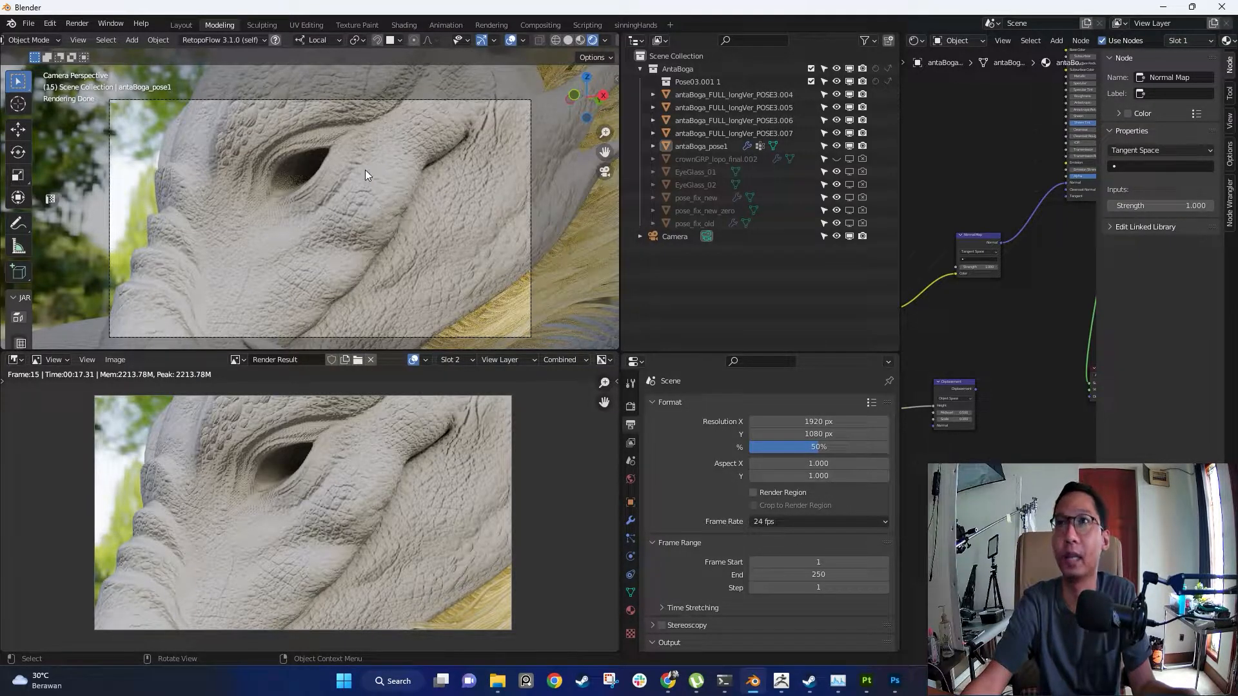
- Leave the camera view to show the dragon's whole head and select the material's Displacement node
middle_click_drag(364, 171, 370, 174)
scroll(370, 174, "down", 6)
middle_click_drag(949, 186, 1062, 196, "shift")
mouse_move(380, 274)
middle_mouse_down()
mouse_move(400, 258)
mouse_move(377, 274)
middle_mouse_up()
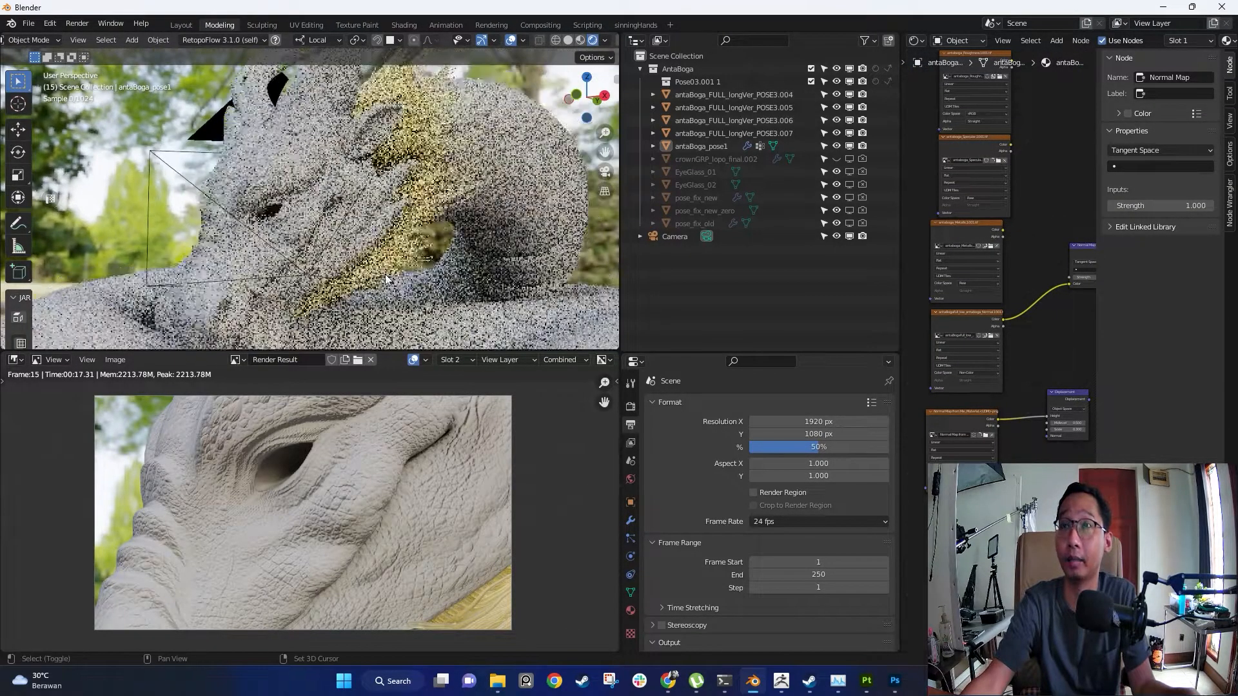
middle_click_drag(1076, 386, 1021, 276)
left_click_drag(1003, 284, 994, 298)
middle_click_drag(947, 273, 926, 261, "ctrl")
middle_click_drag(926, 261, 983, 228, "shift")
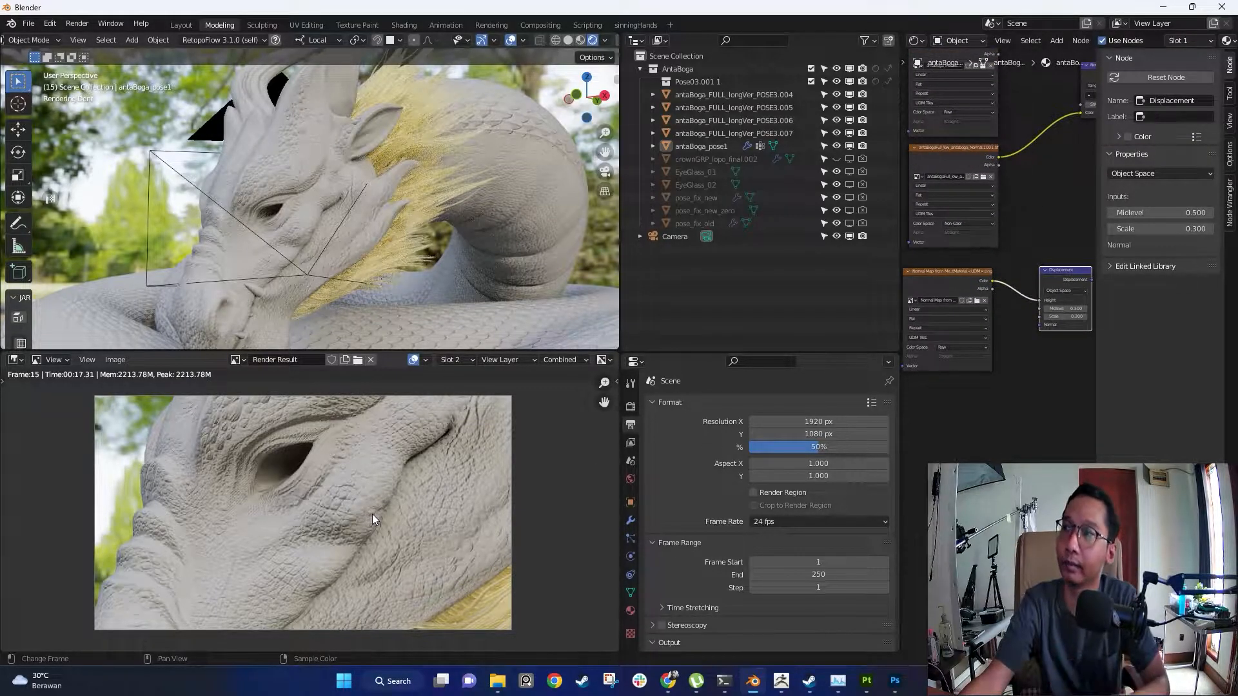
- Widen the Shader Editor so more of the material's texture and Normal Map nodes fit
middle_click_drag(1002, 355, 991, 276, "ctrl")
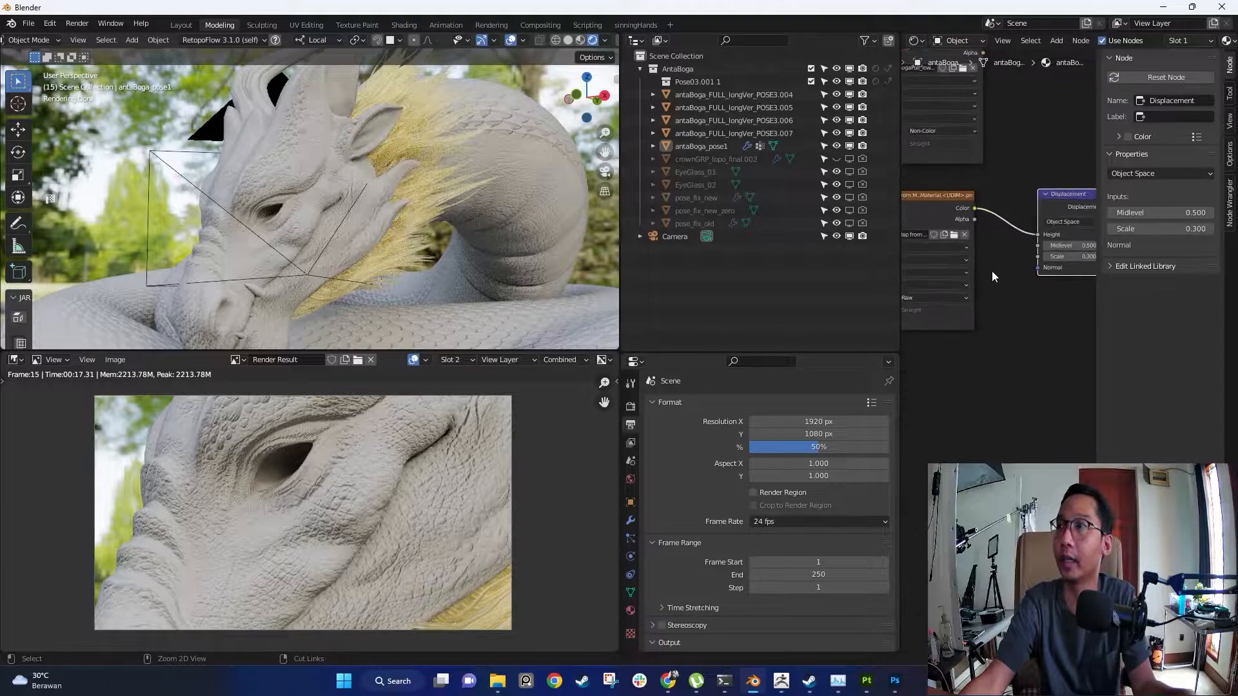
middle_click_drag(1015, 109, 980, 356)
middle_click_drag(999, 139, 895, 288)
middle_click_drag(974, 245, 998, 280, "ctrl")
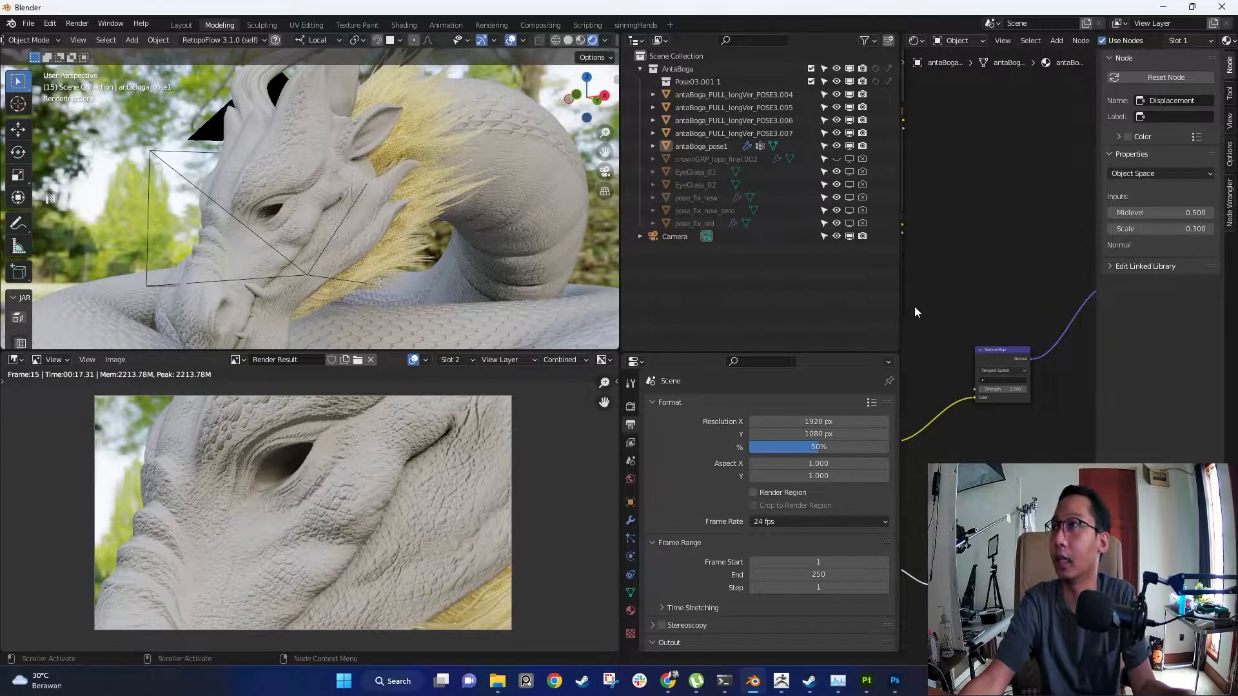
left_click_drag(898, 316, 833, 312)
middle_click_drag(890, 296, 961, 289)
middle_click_drag(960, 289, 949, 316)
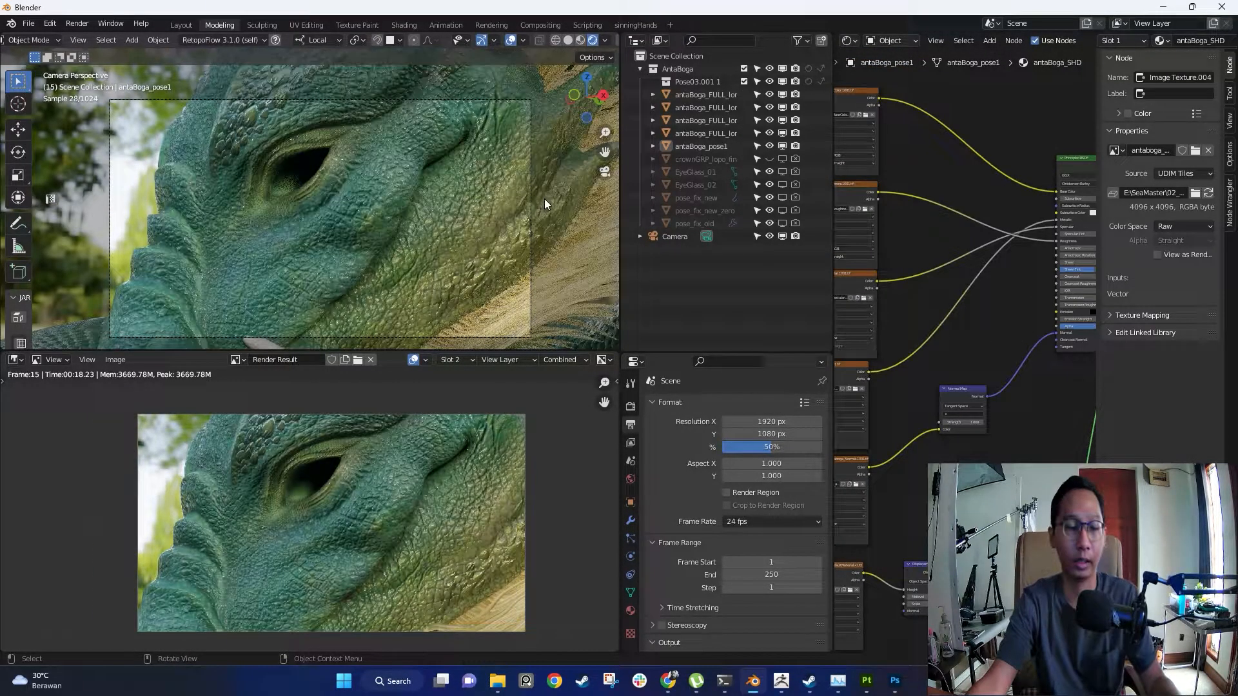
- Reframe the camera on the textured dragon's head and coils, render it into slot 3, and minimize Task Manager
key("n")
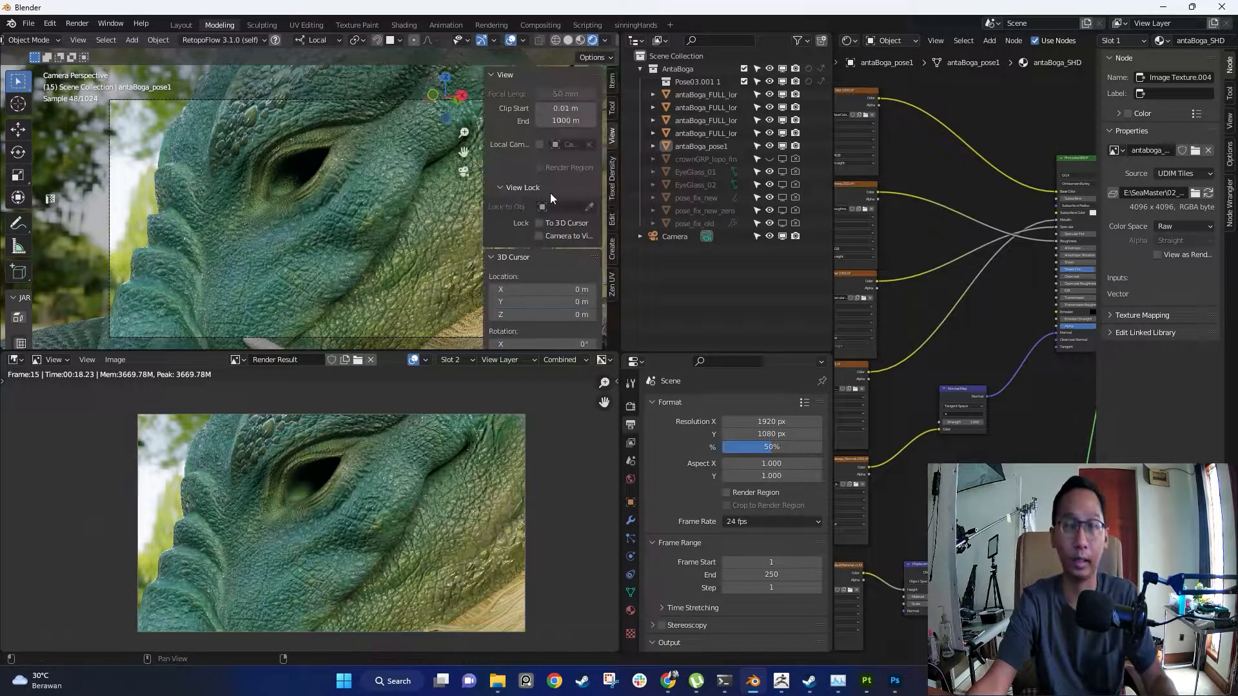
key("n")
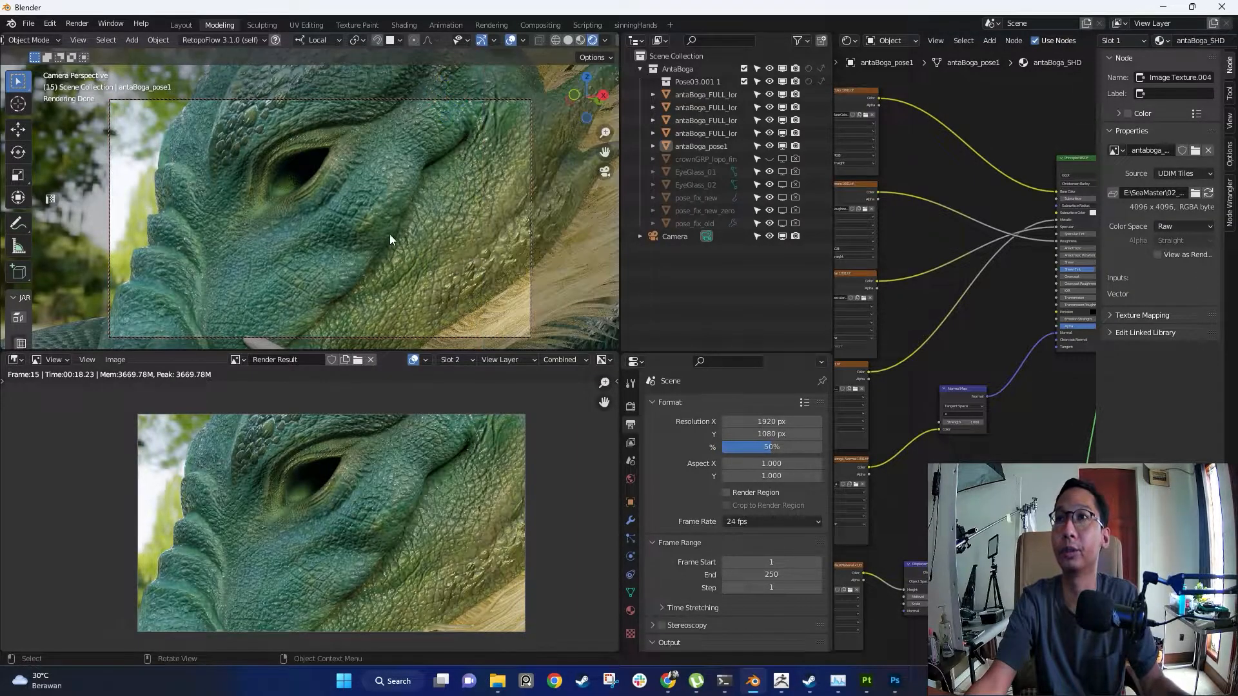
mouse_move(384, 276)
middle_mouse_down()
mouse_move(405, 365)
mouse_move(383, 298)
mouse_move(389, 247)
mouse_move(361, 255)
mouse_move(379, 262)
middle_mouse_up()
key("F12")
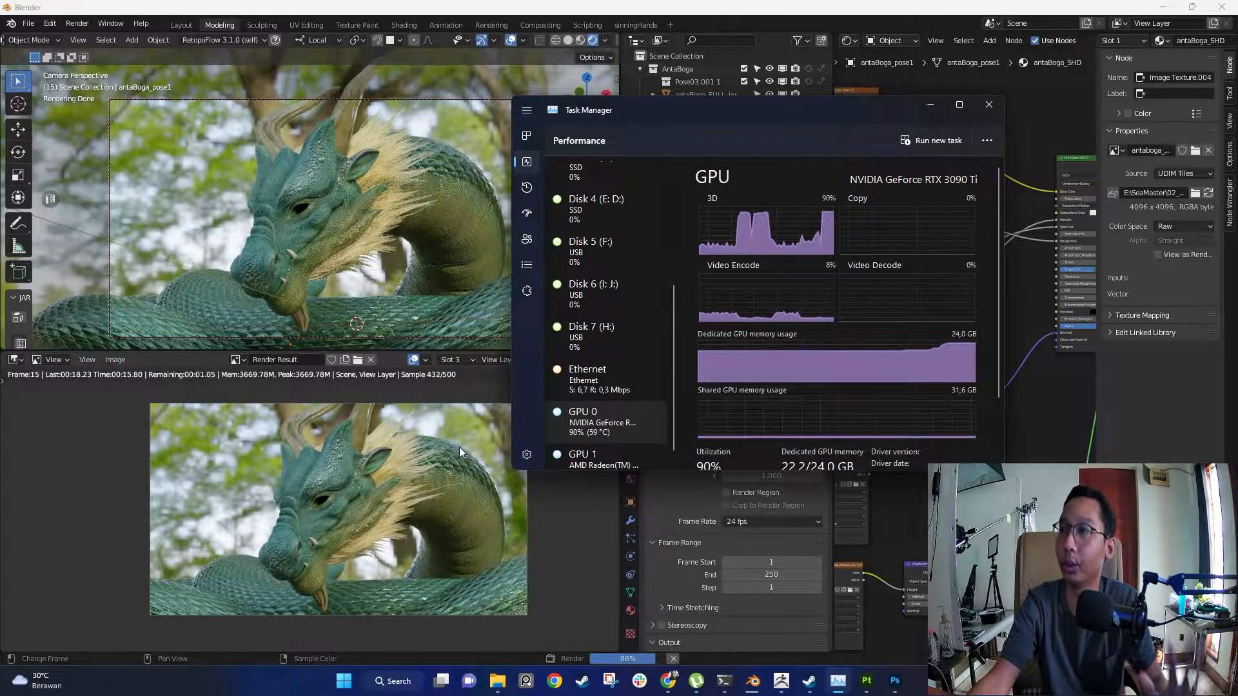
left_click(931, 105)
scroll(400, 497, "up", 4)
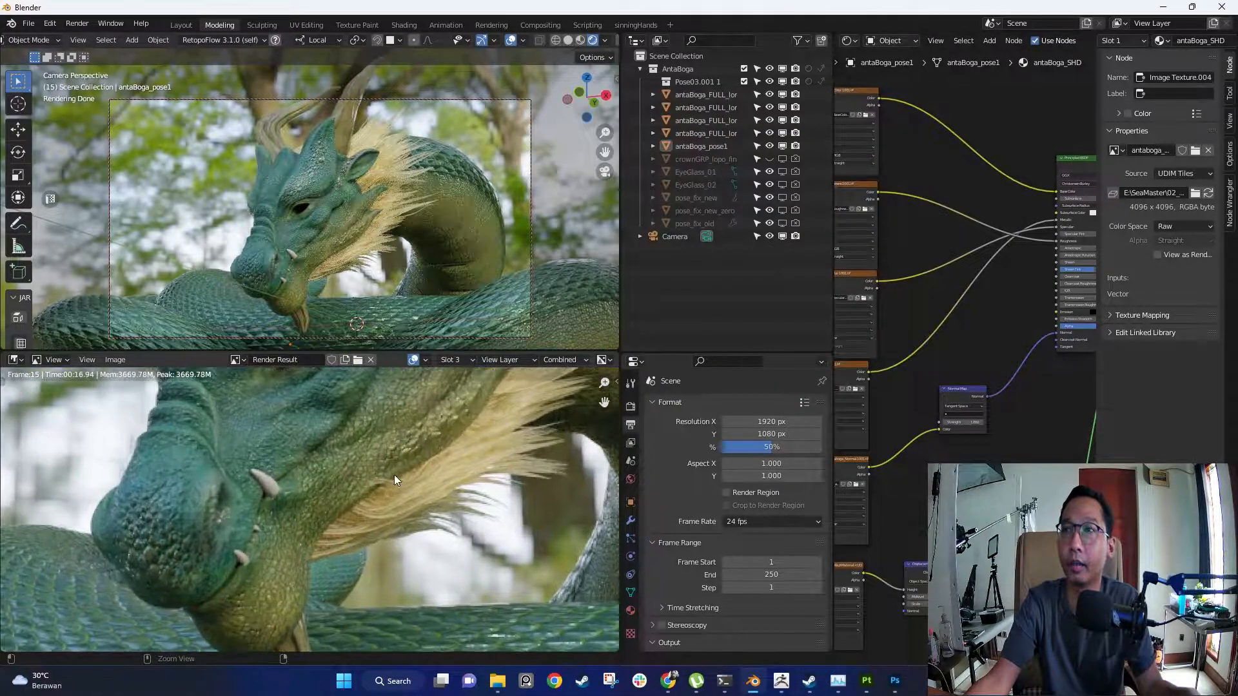
- Set the render resolution percentage to 100%
left_click(800, 447)
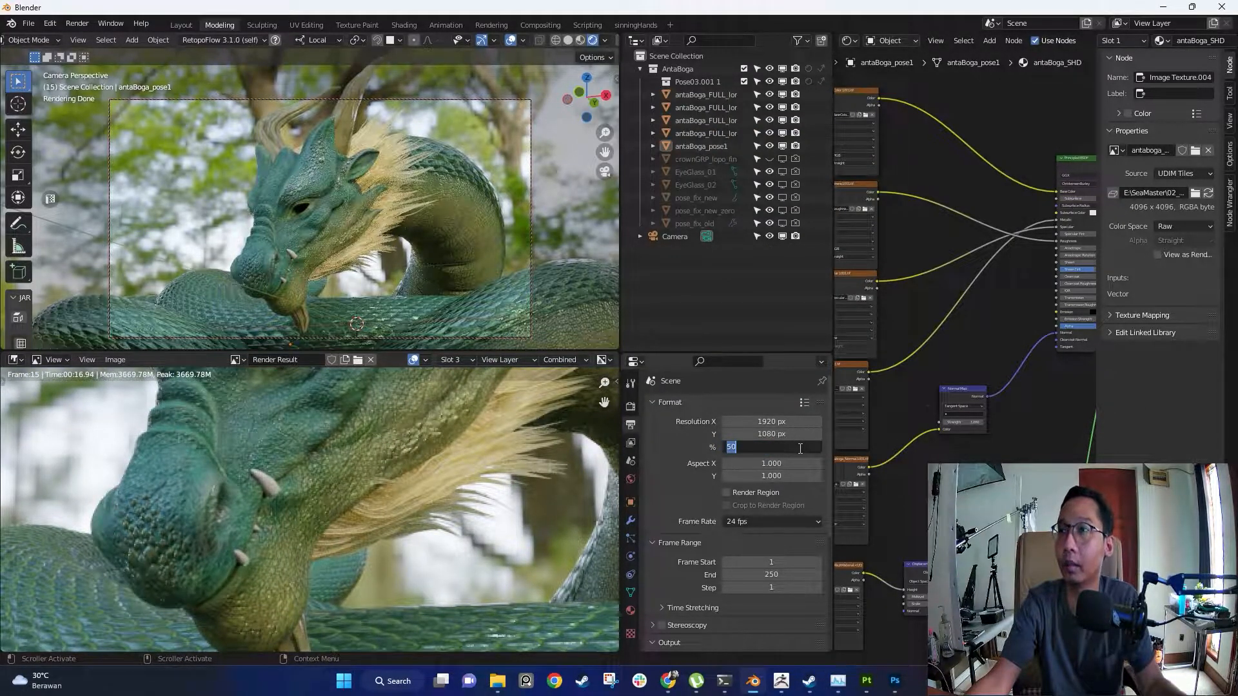
key("Return")
left_click(802, 447)
type("100")
key("Return")
- Choose render slot 4 and render the textured dragon into it at full resolution
middle_click_drag(436, 503, 441, 510, "ctrl")
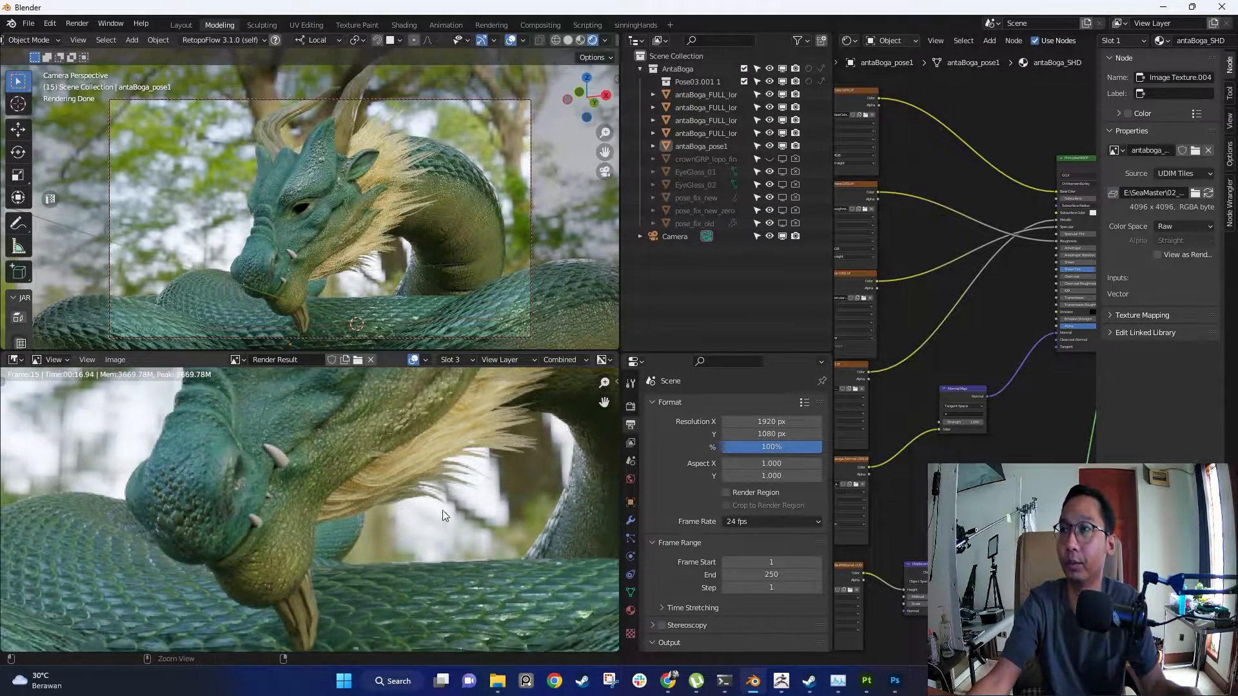
left_click(457, 360)
left_click(460, 412)
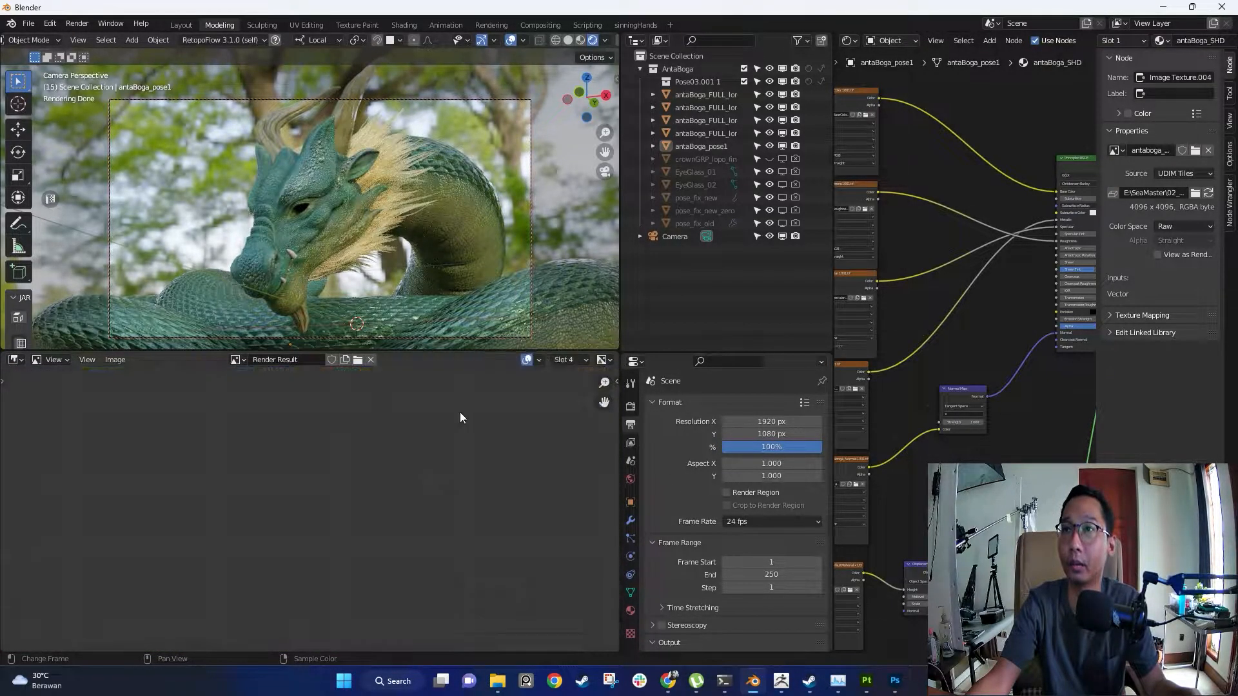
middle_click_drag(402, 482, 414, 492)
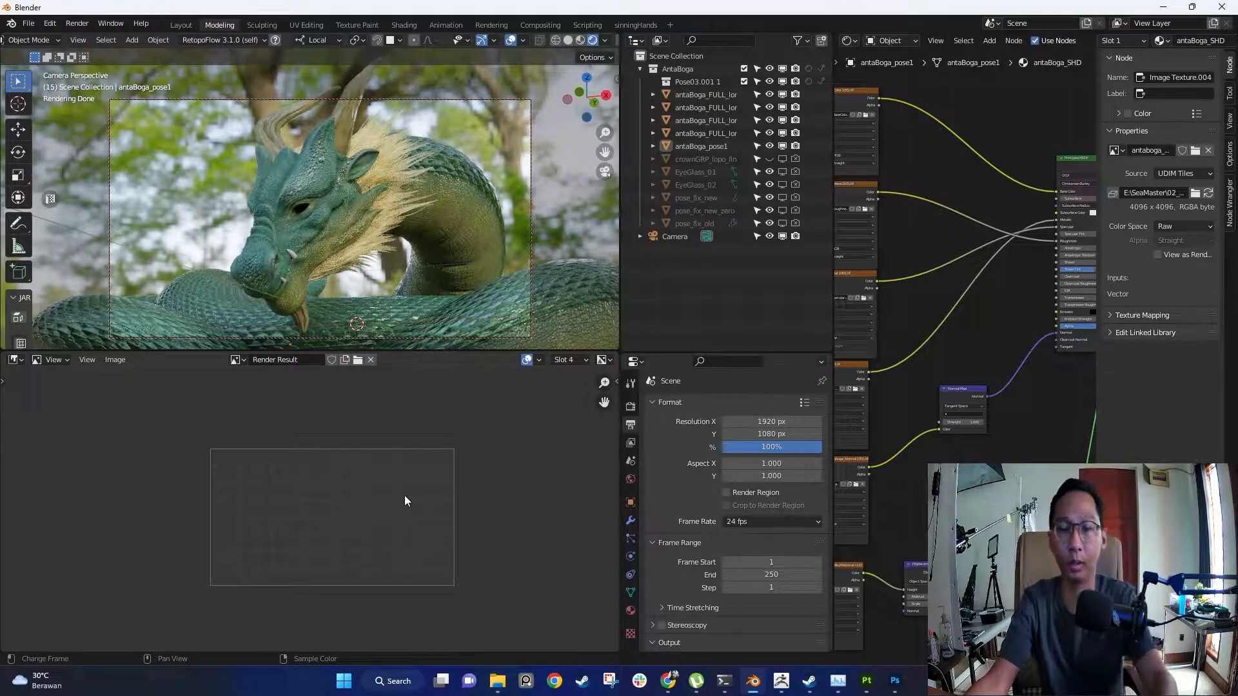
key("F12")
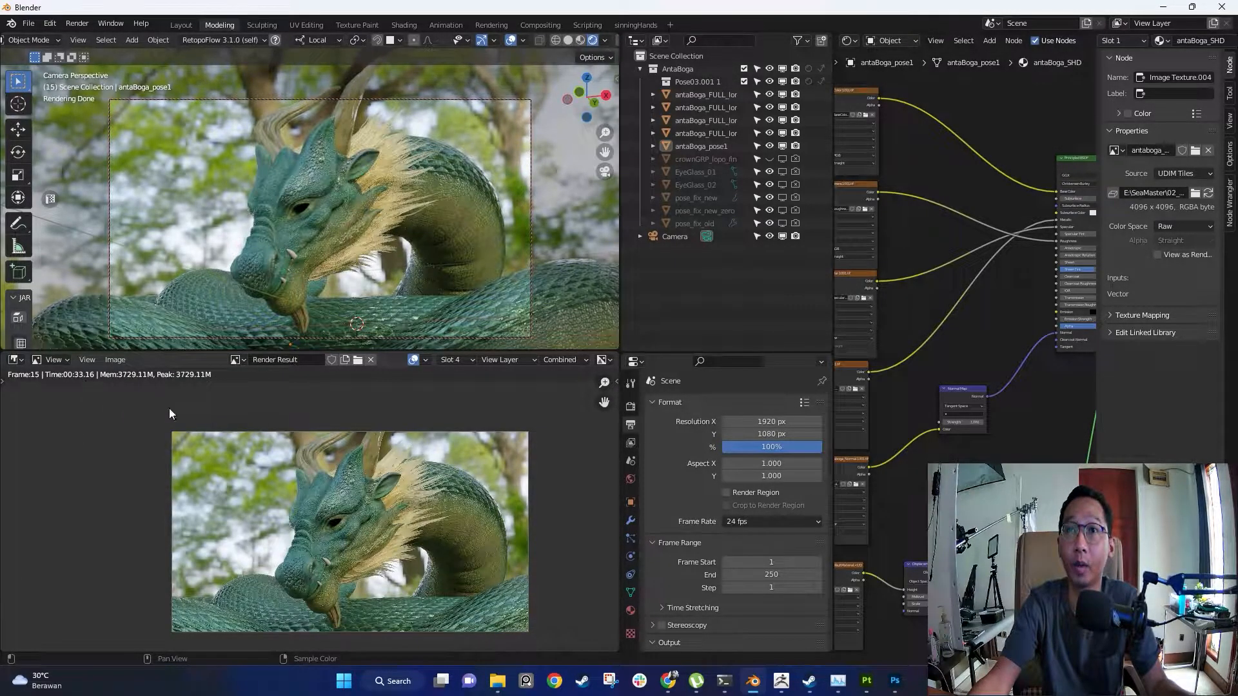
- Examine the scales, eye, snout and mane up close in the slot 4 render, and fit the whole image again
scroll(300, 497, "up", 6)
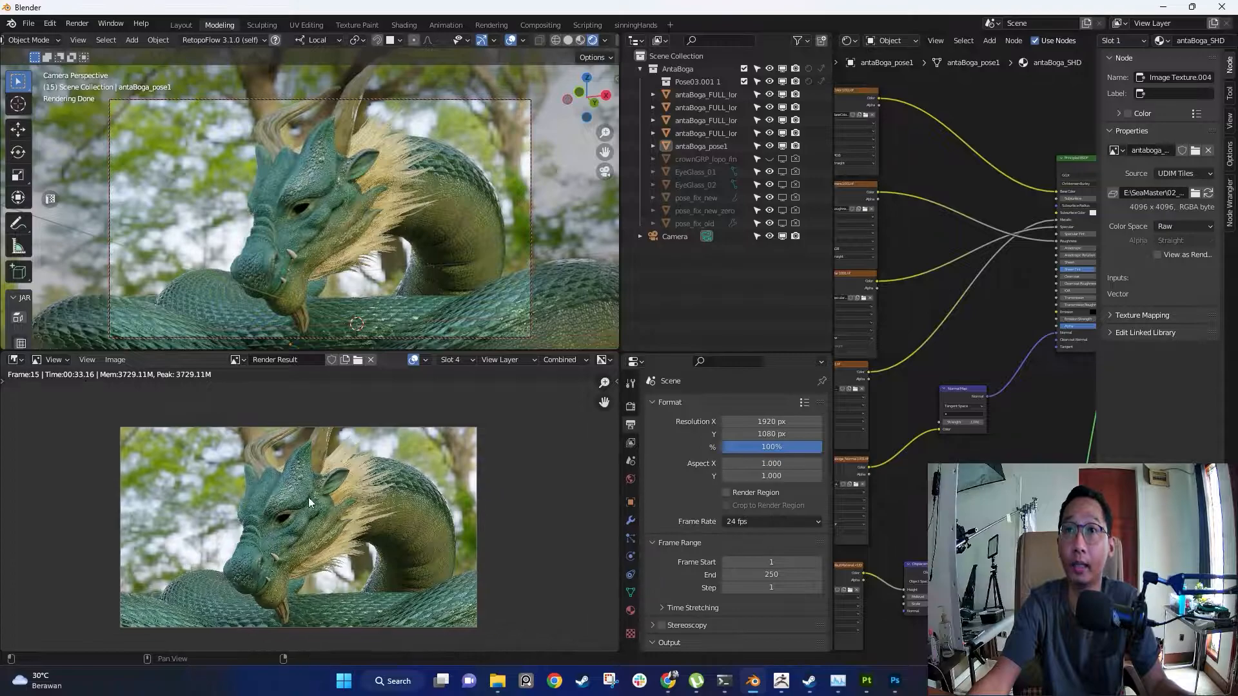
scroll(400, 501, "up", 4)
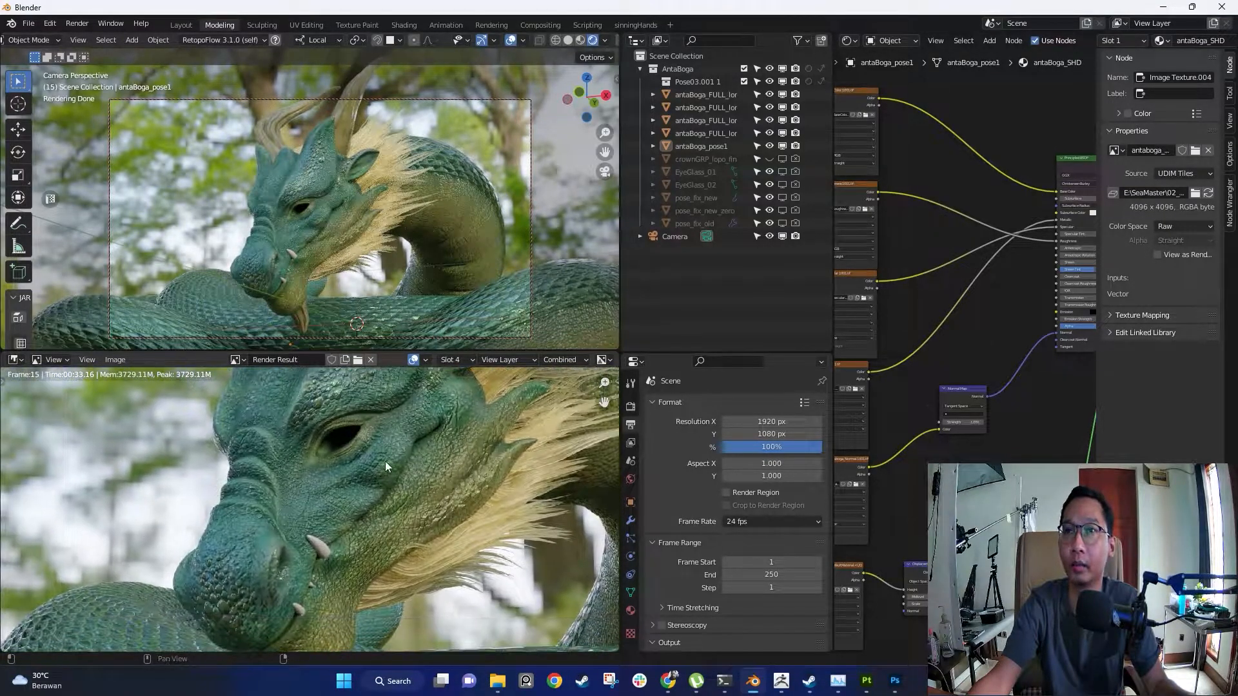
middle_click_drag(395, 512, 394, 534)
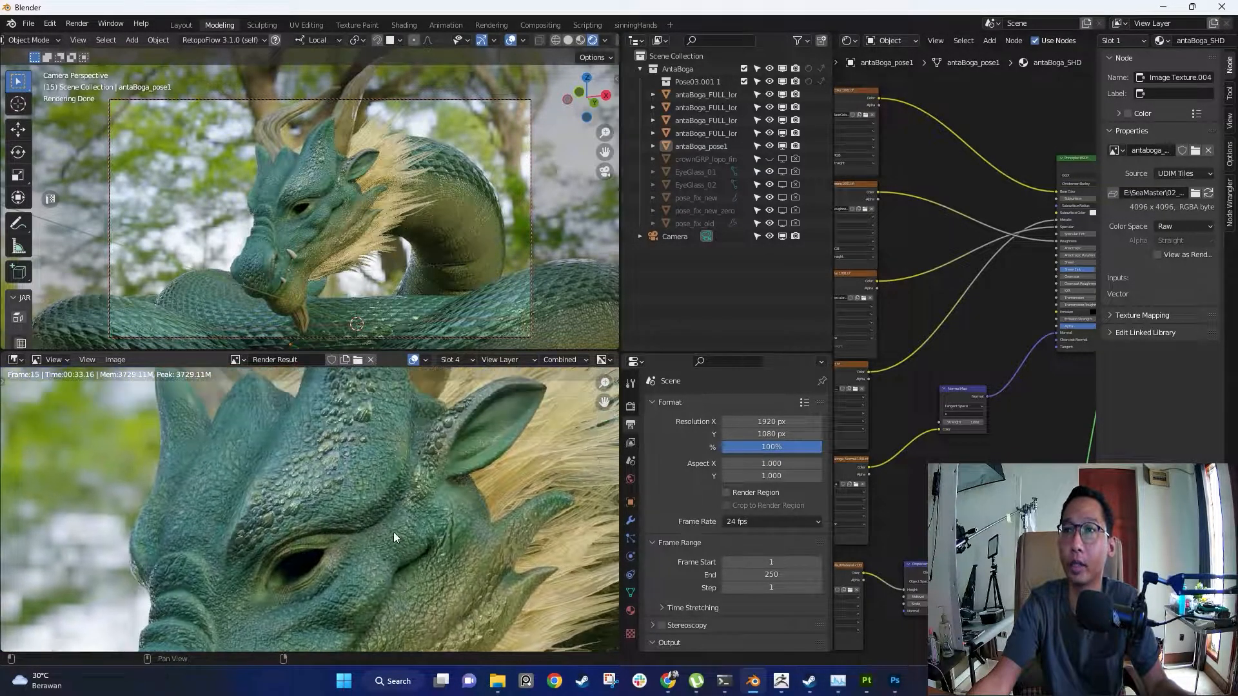
scroll(348, 535, "down", 3)
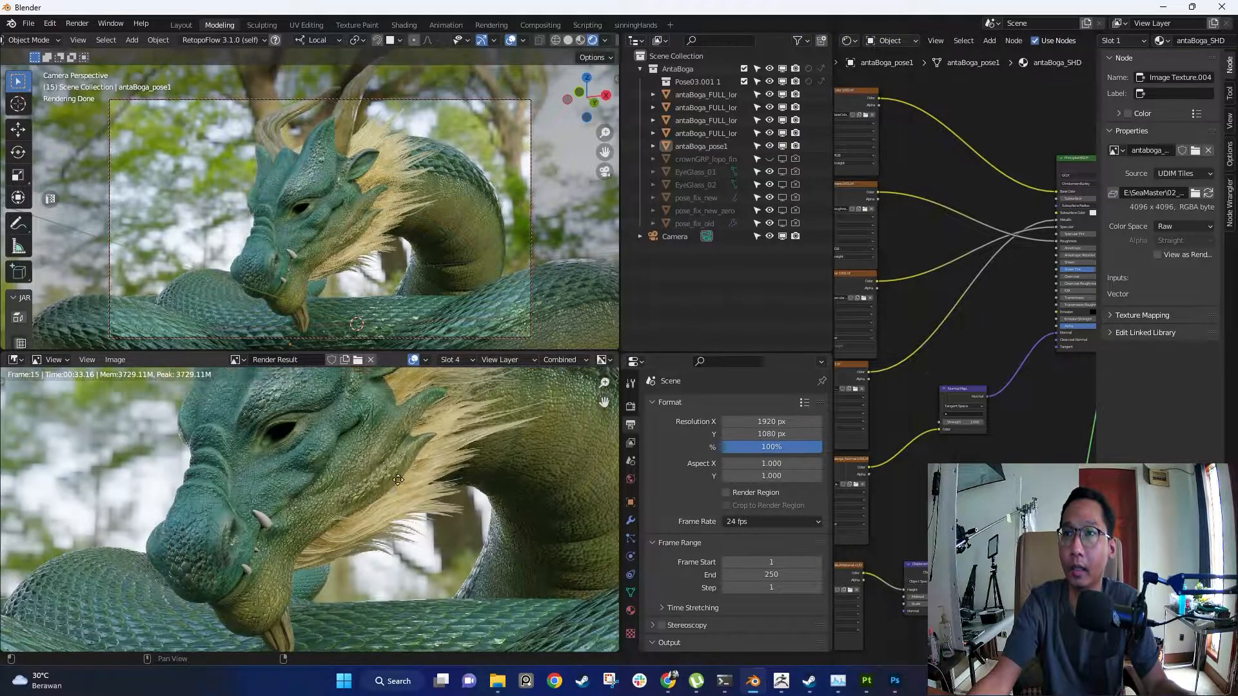
middle_click_drag(339, 544, 430, 487)
key("Home")
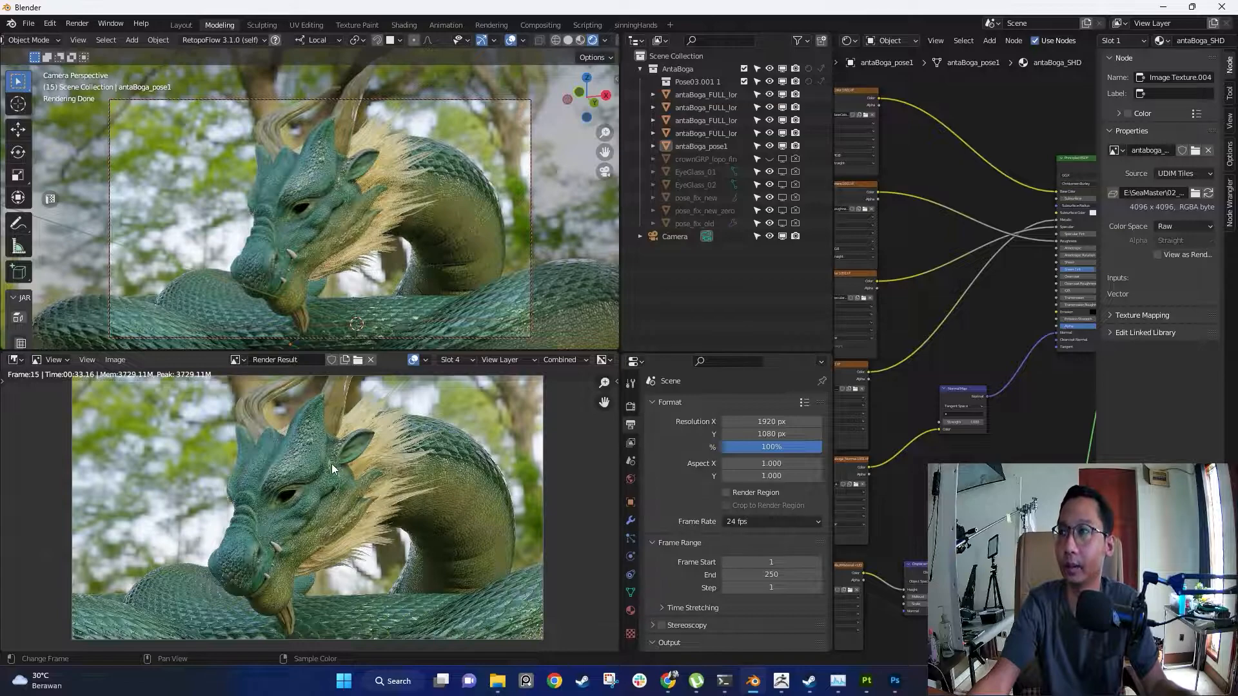